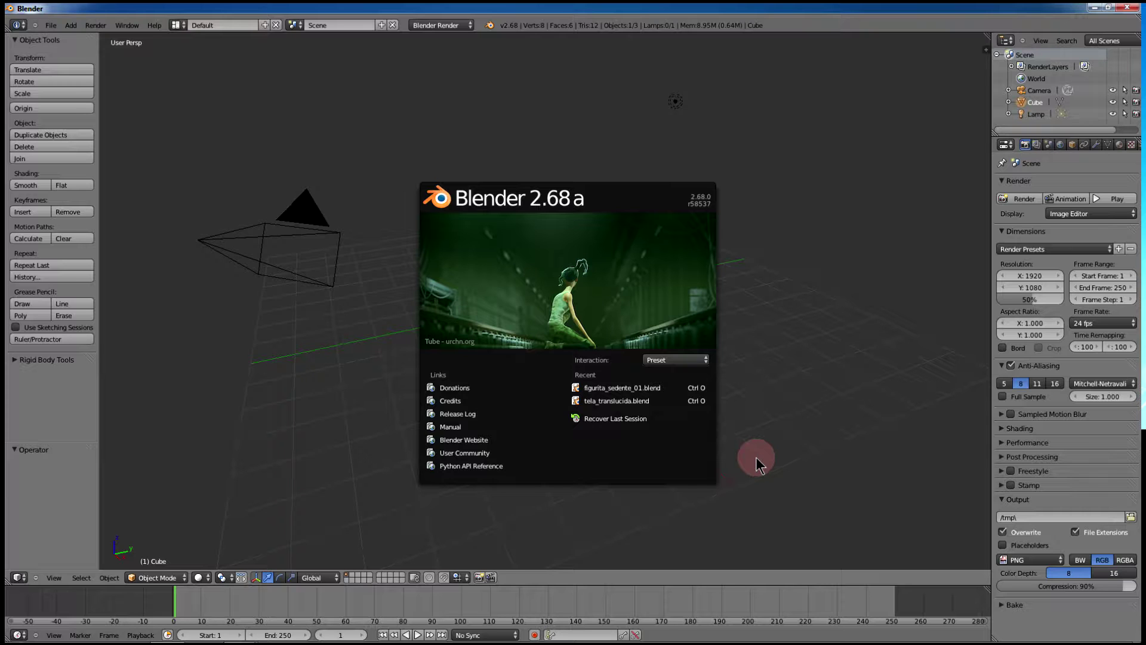
- Check the interaction presets offered on the splash screen and dismiss the splash screen
click(703, 361)
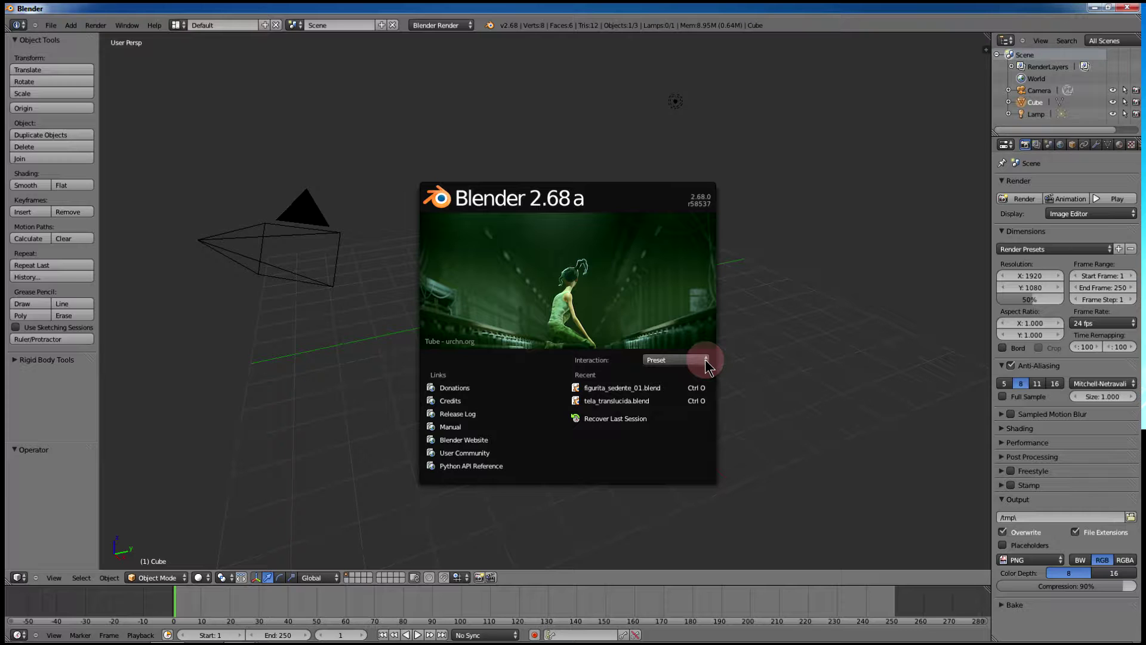
click(705, 359)
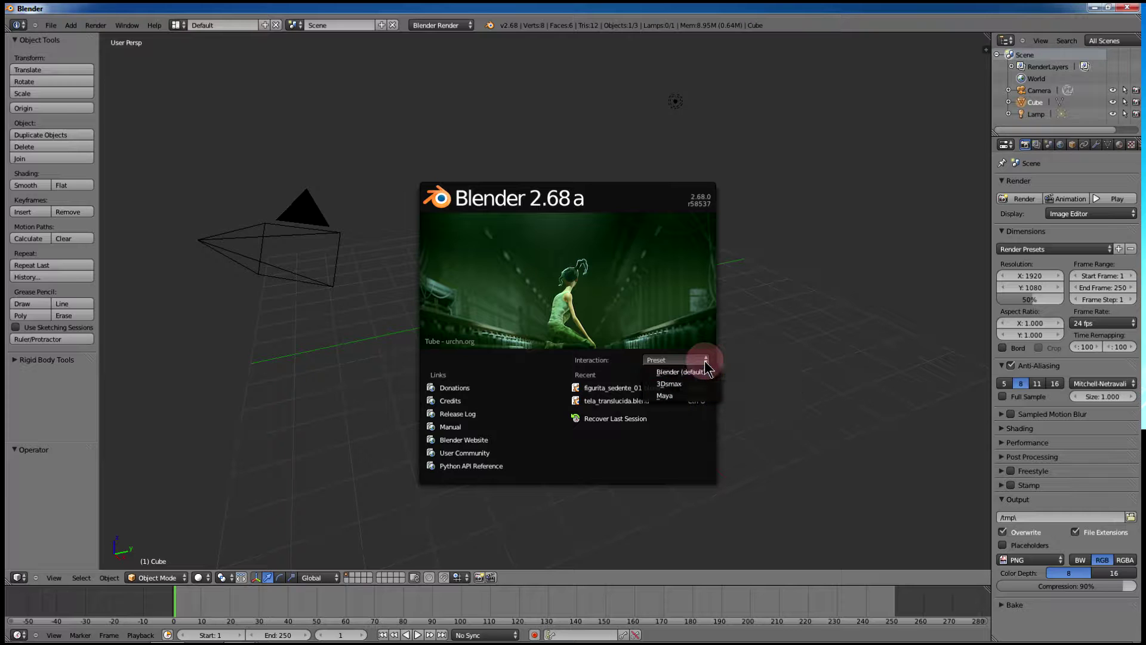
click(531, 370)
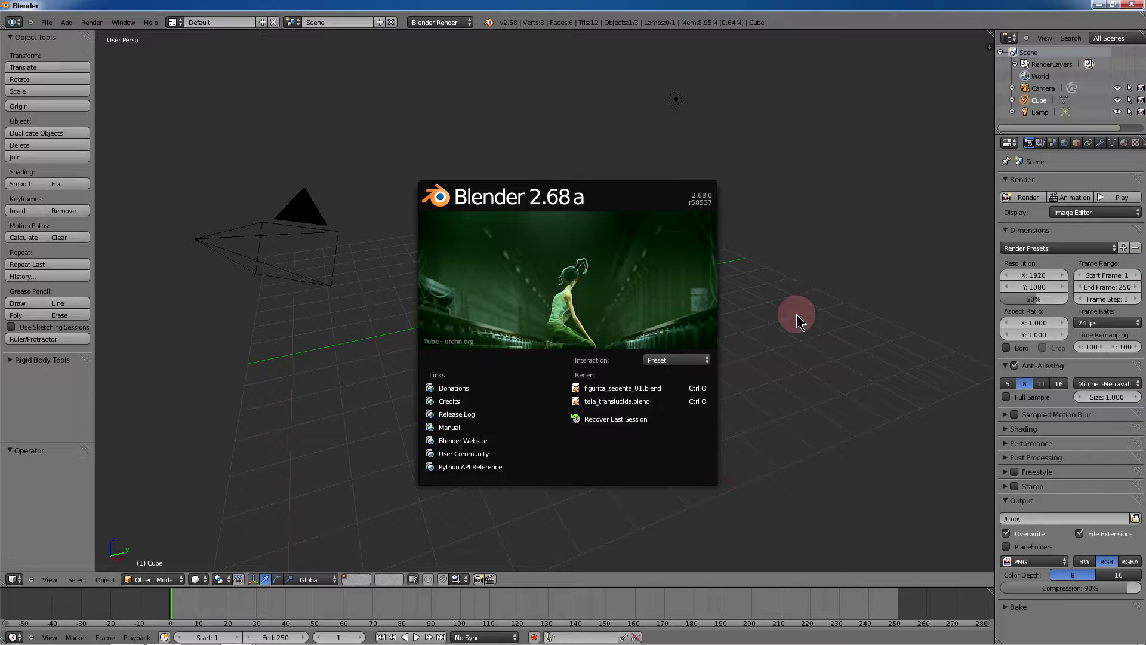
click(796, 314)
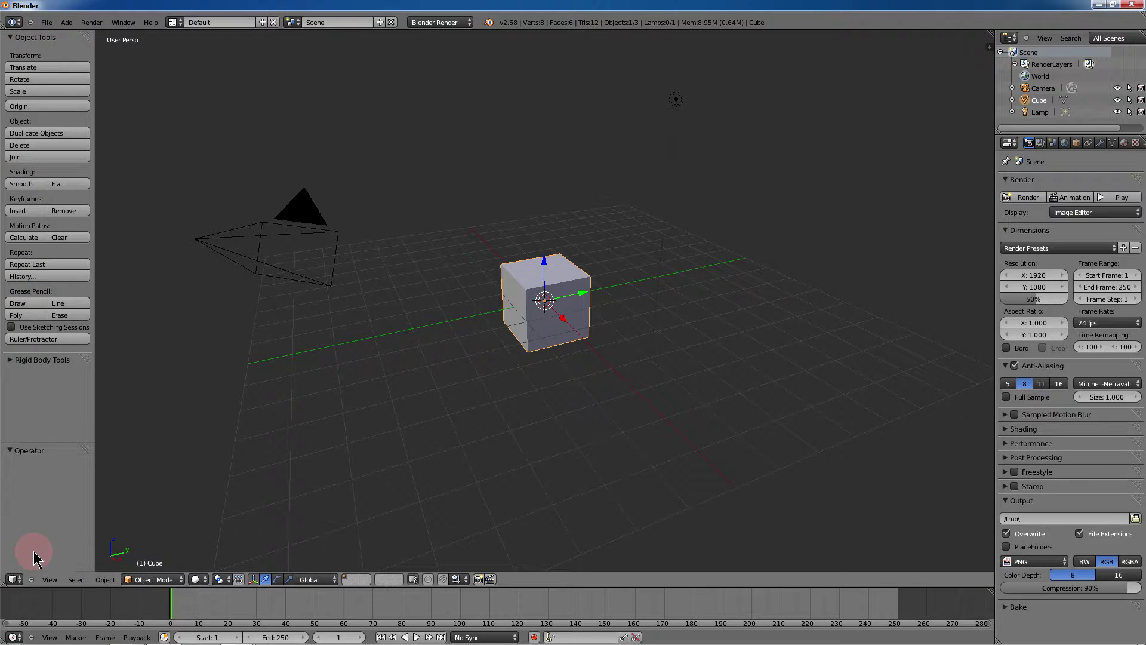
- Widen the column holding the Outliner and Properties editors slightly by moving its border with the 3D View
click(14, 579)
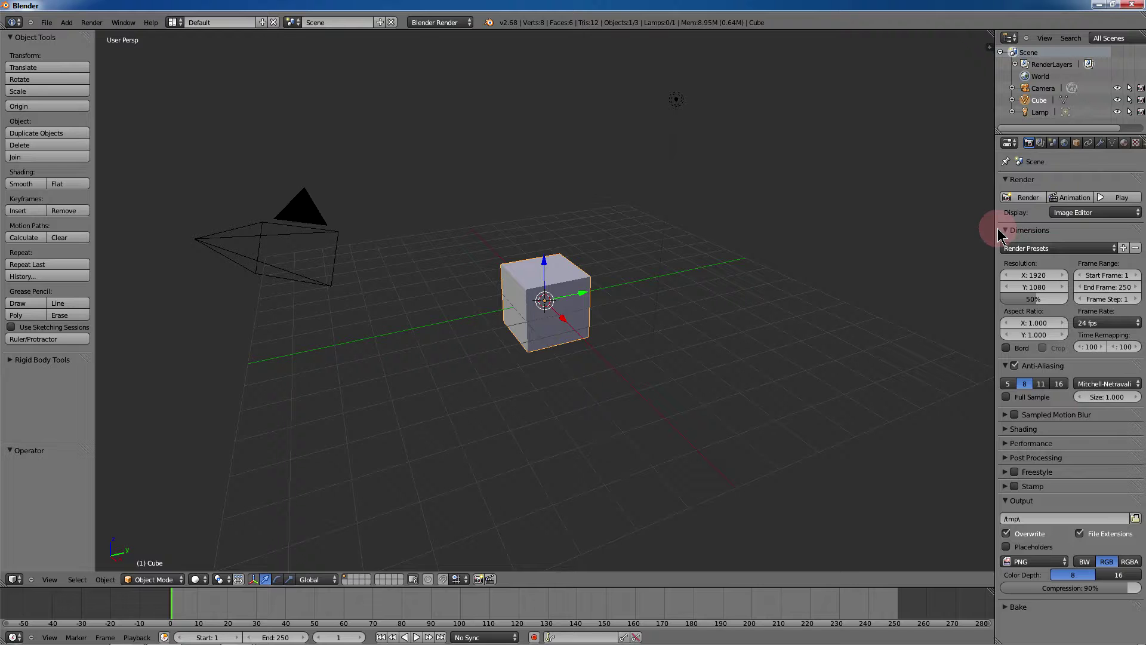
drag(993, 227, 966, 227)
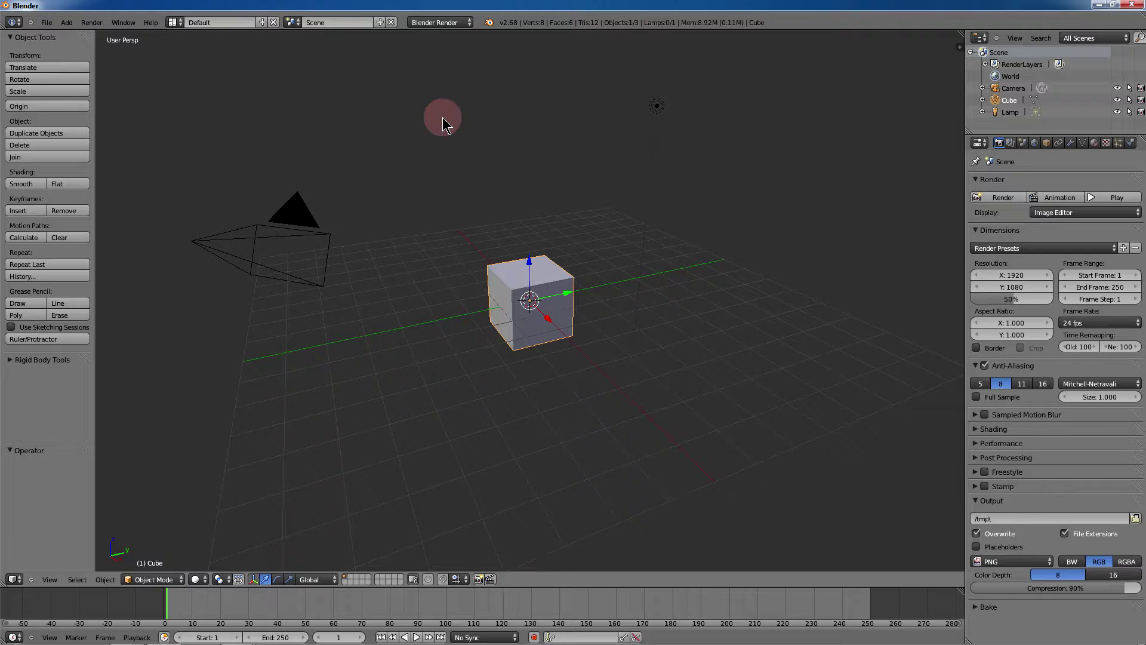
- Flip the 3D View header to the top of its area and back to the bottom
right_click(740, 579)
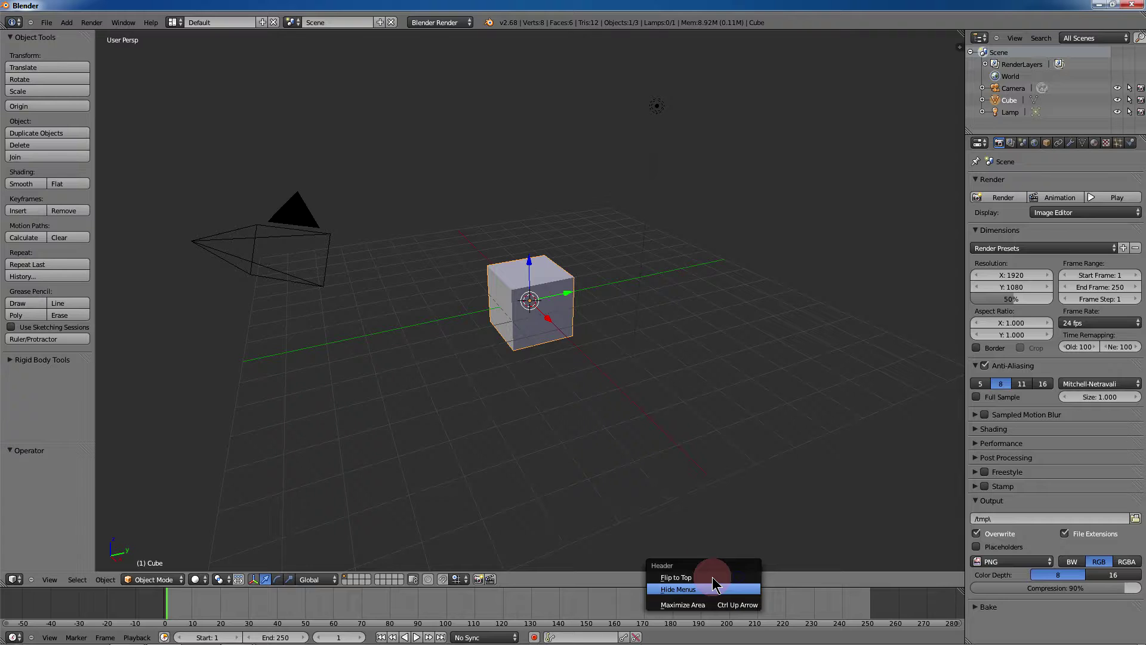
click(675, 577)
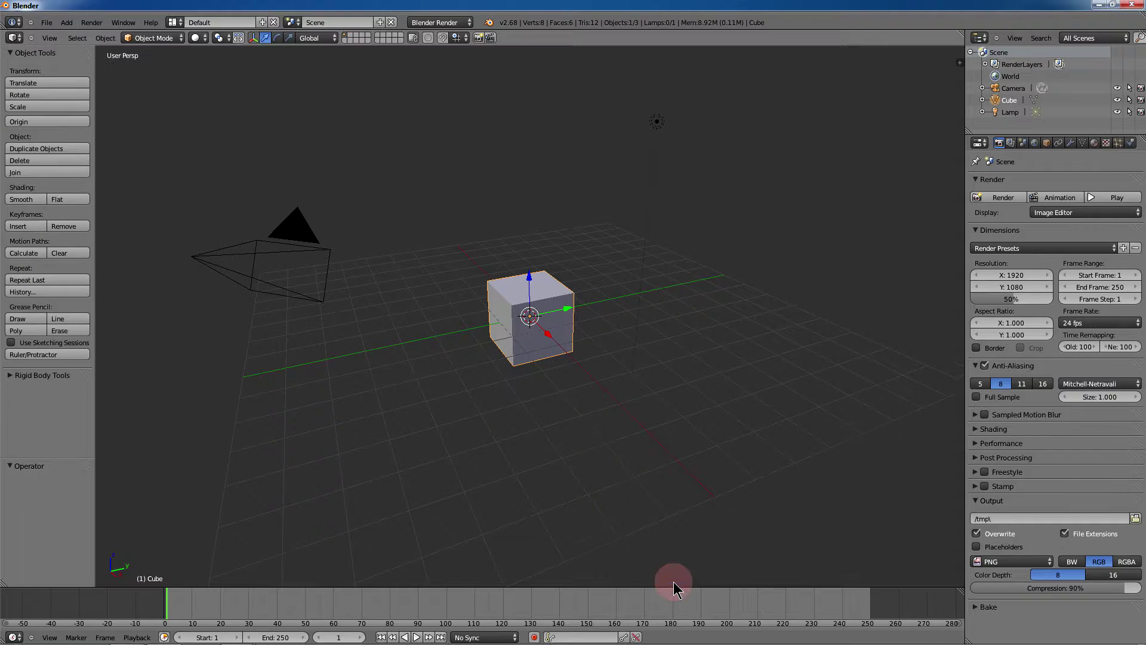
right_click(600, 41)
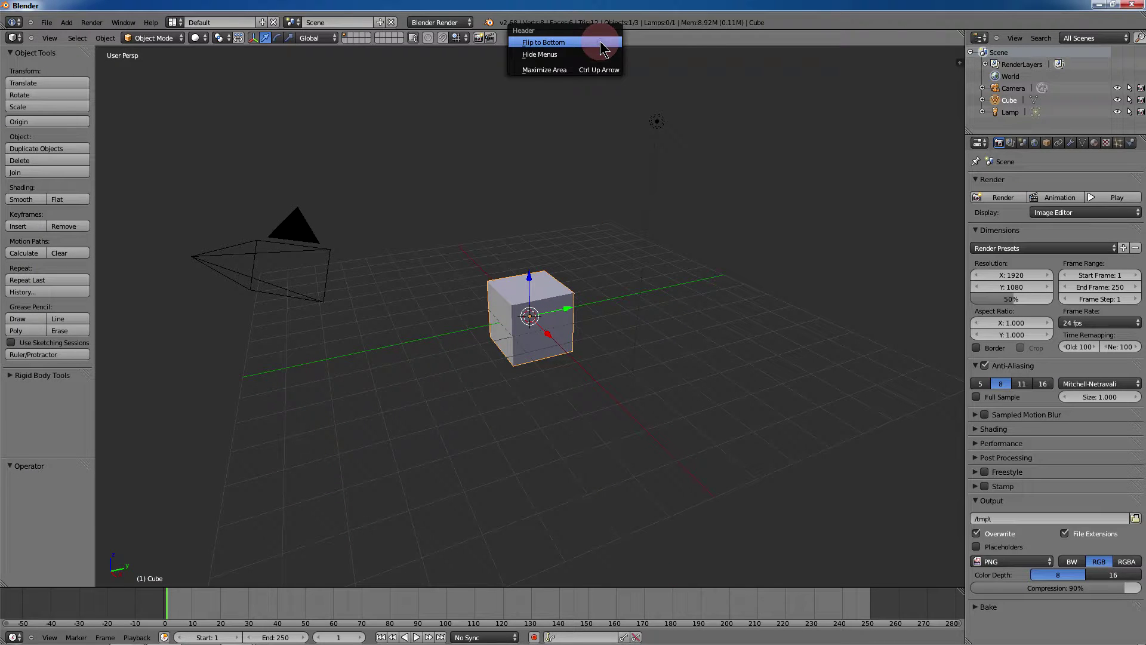
click(560, 44)
right_click(533, 307)
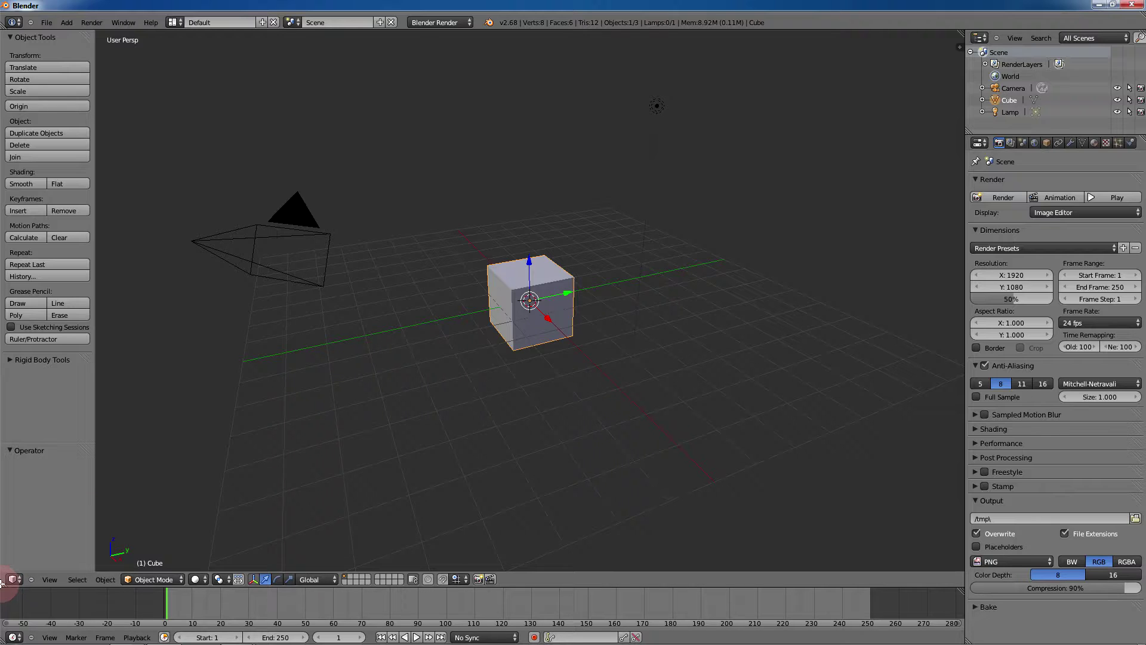
- Split the 3D View into two side-by-side areas and merge them back into one
drag(6, 584, 495, 529)
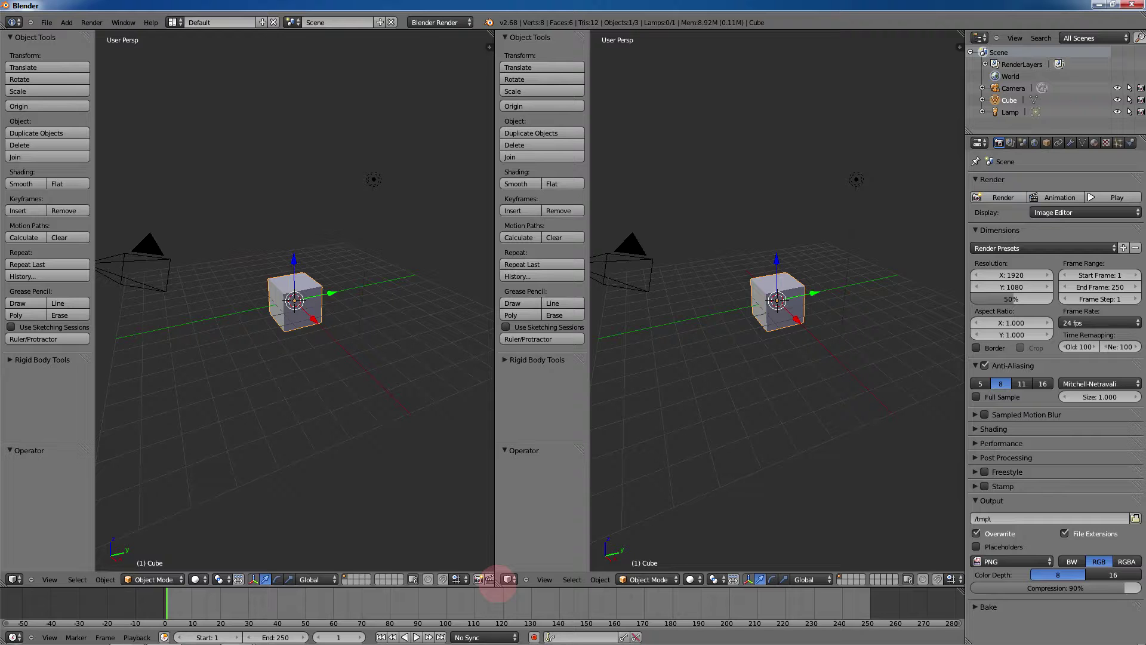
drag(498, 579, 382, 582)
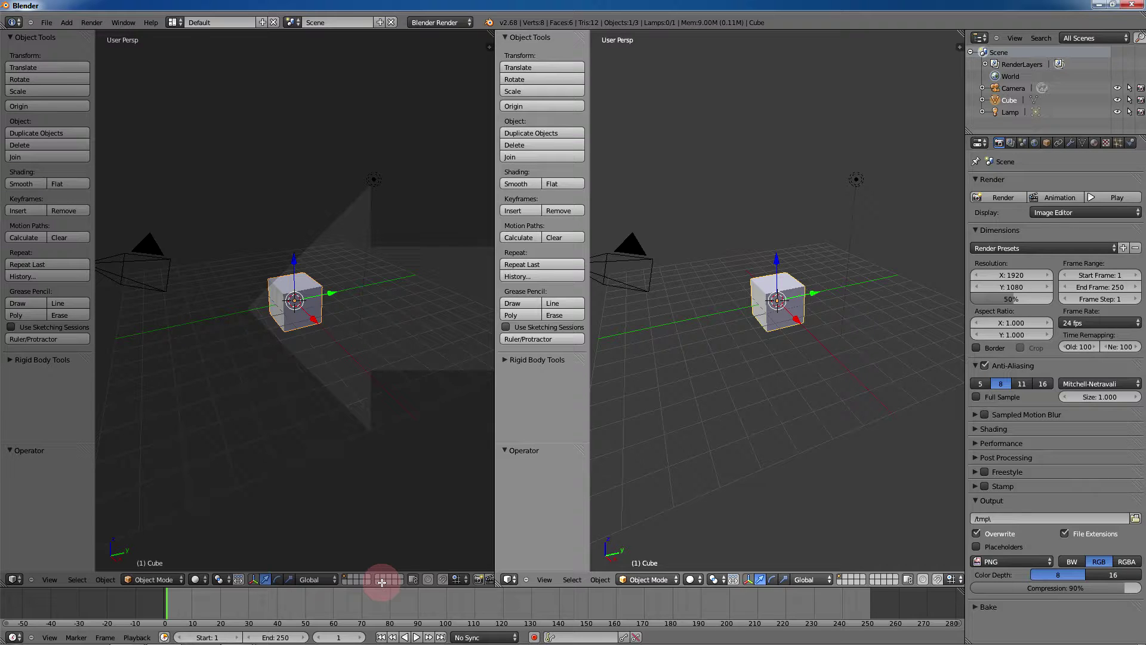
drag(382, 582, 382, 583)
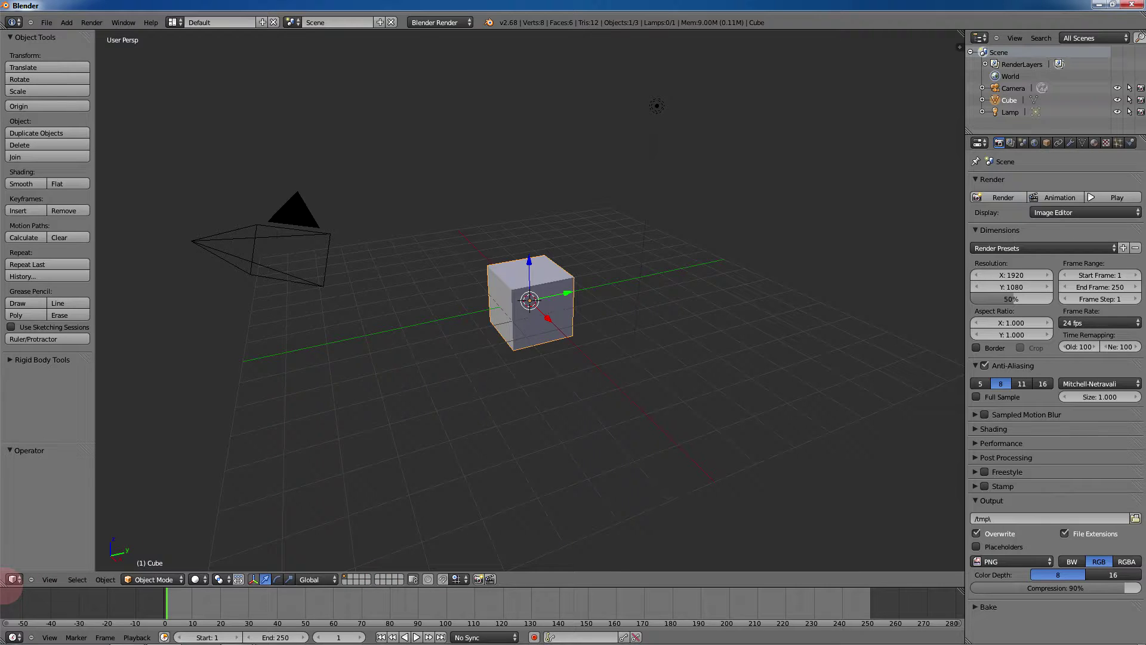
- Split the 3D View side by side, divide its left half into upper and lower areas, and split the upper one vertically
drag(8, 578, 519, 545)
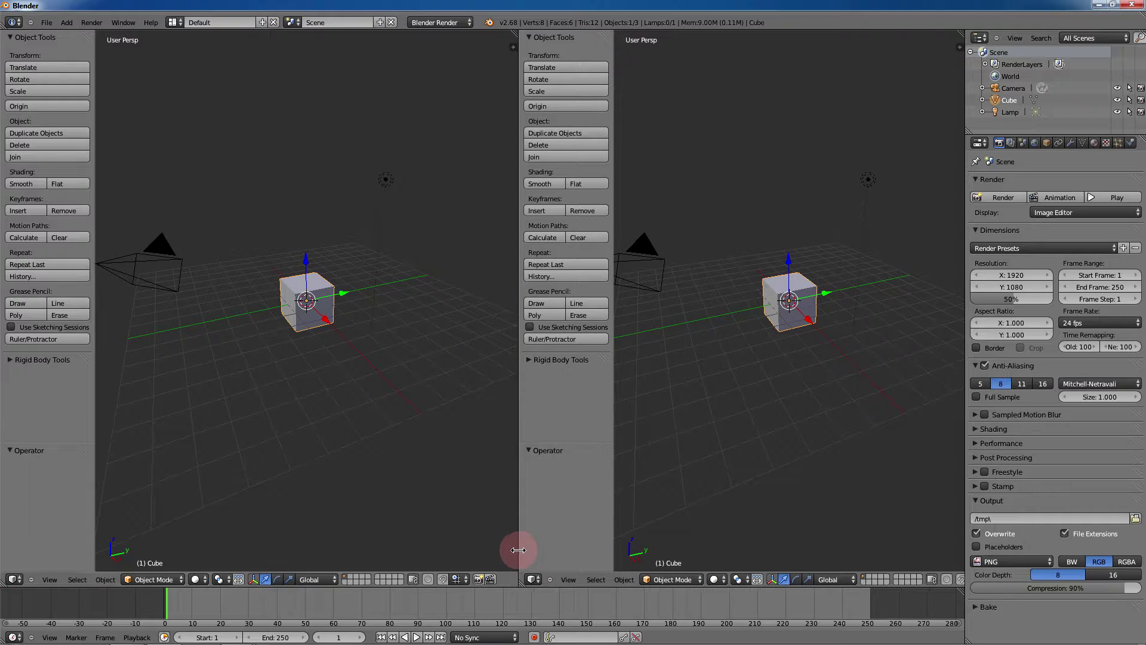
drag(21, 492, 51, 283)
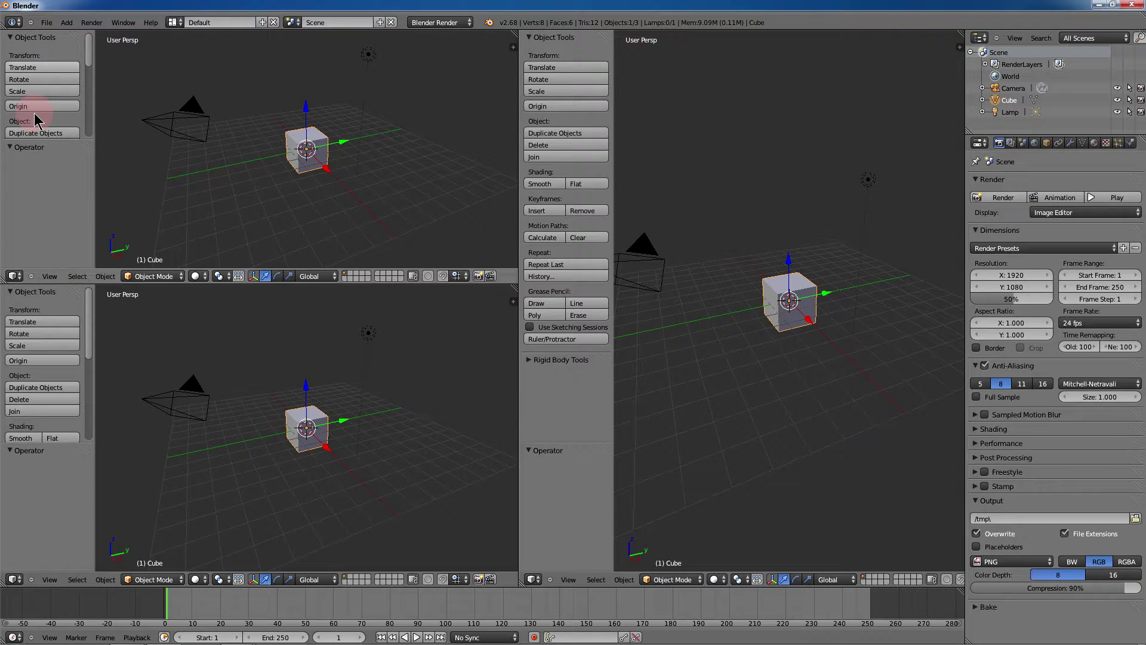
drag(2, 285, 292, 271)
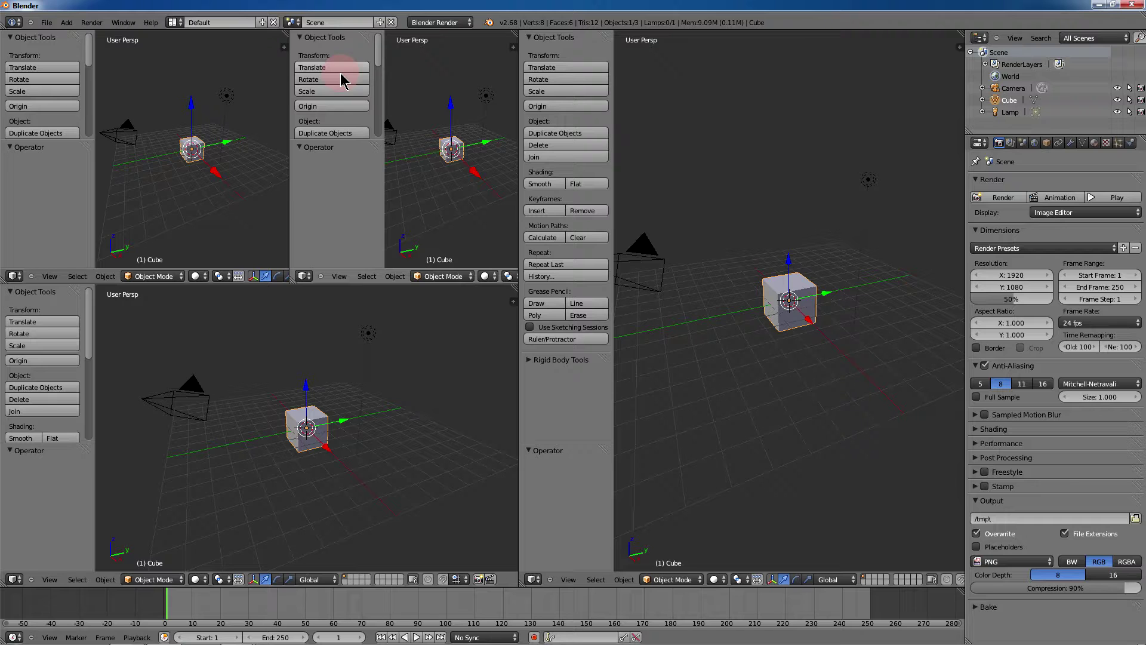
- Join all the split 3D View areas back into a single area
drag(286, 283, 225, 272)
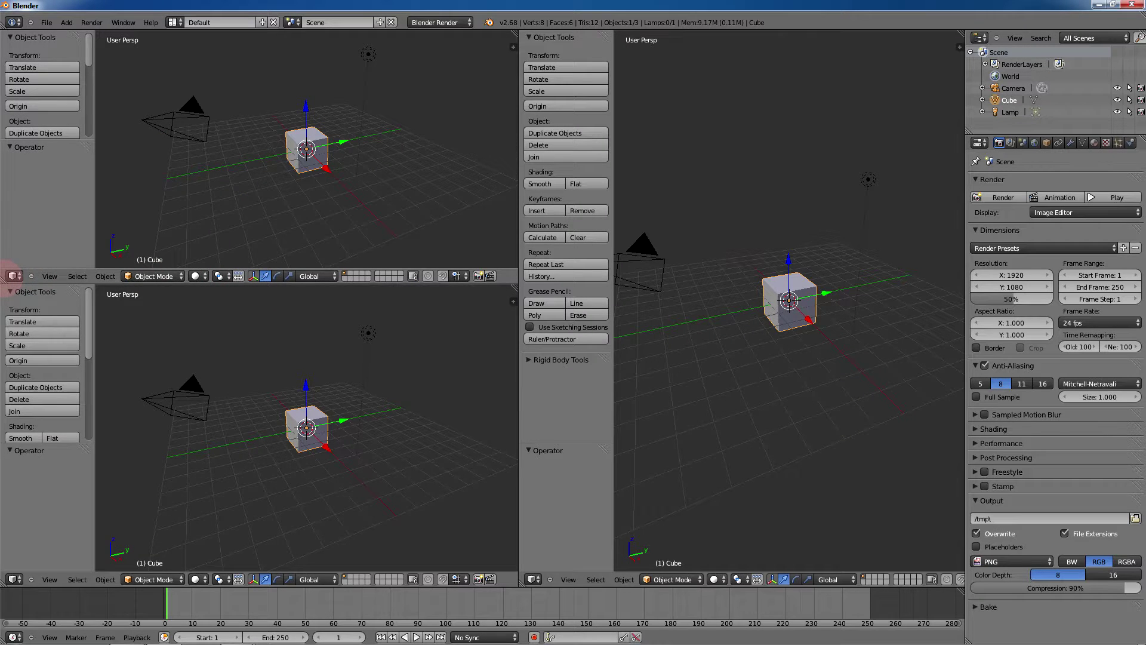
drag(9, 281, 13, 365)
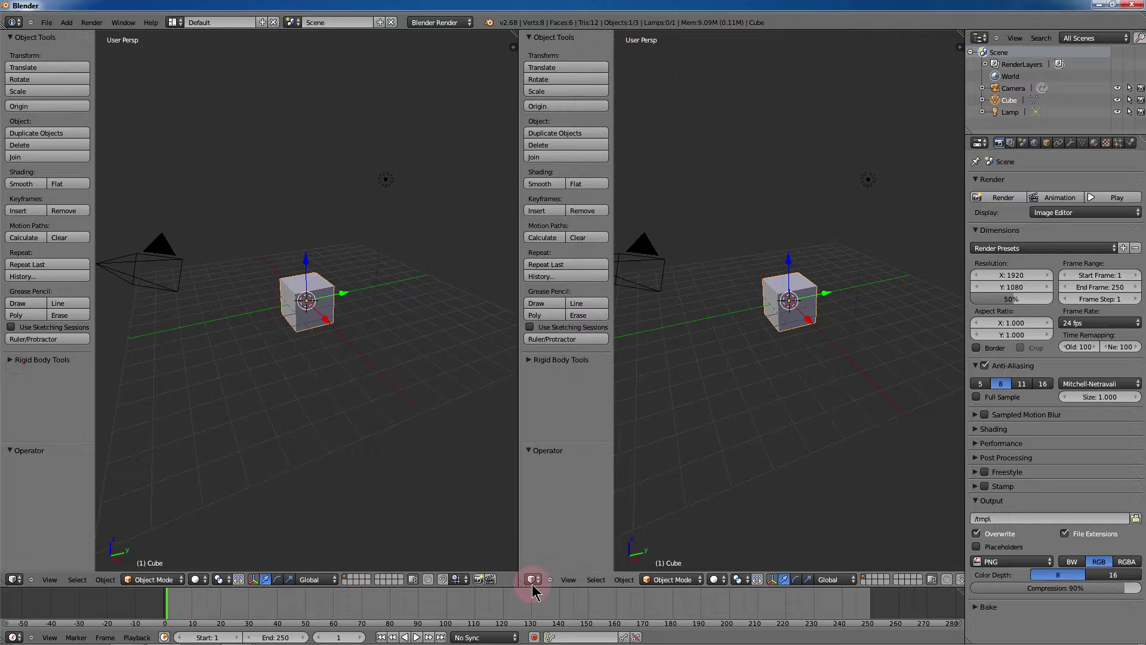
drag(521, 583, 367, 564)
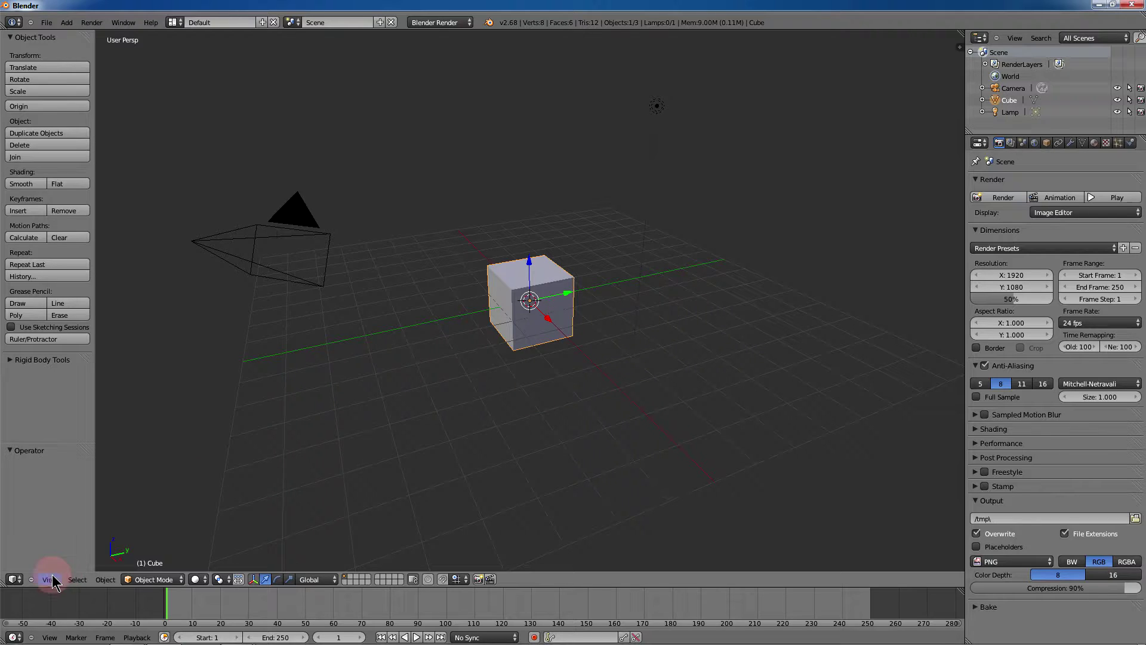
- Show the Text Editor and the Outliner in the main area before restoring the 3D View
click(13, 580)
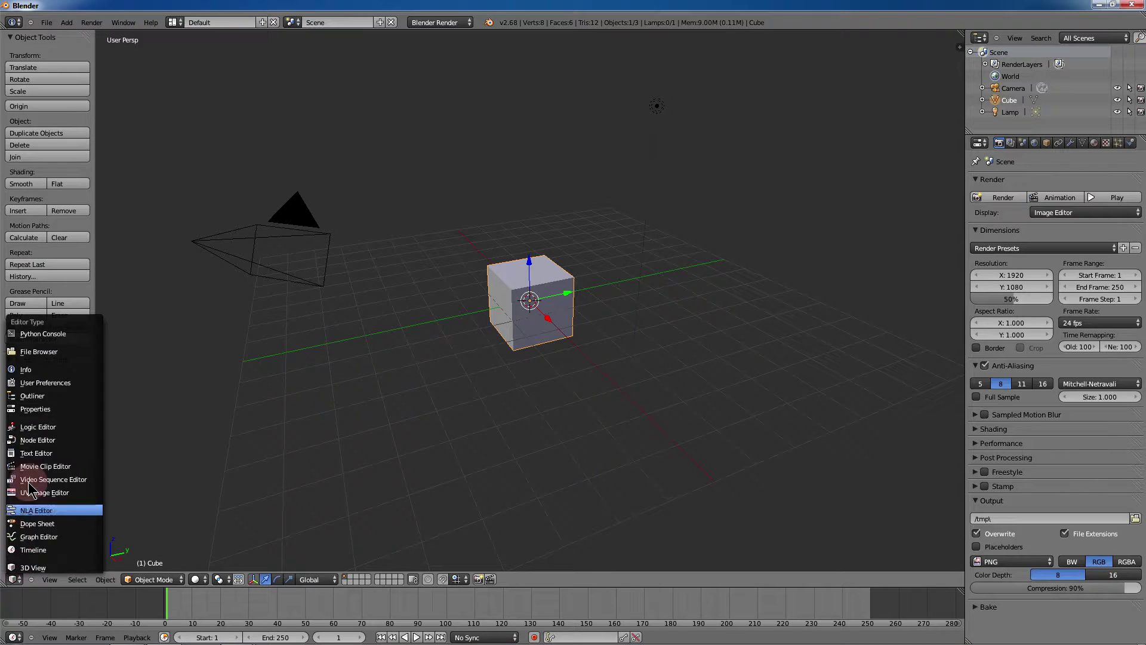
click(37, 454)
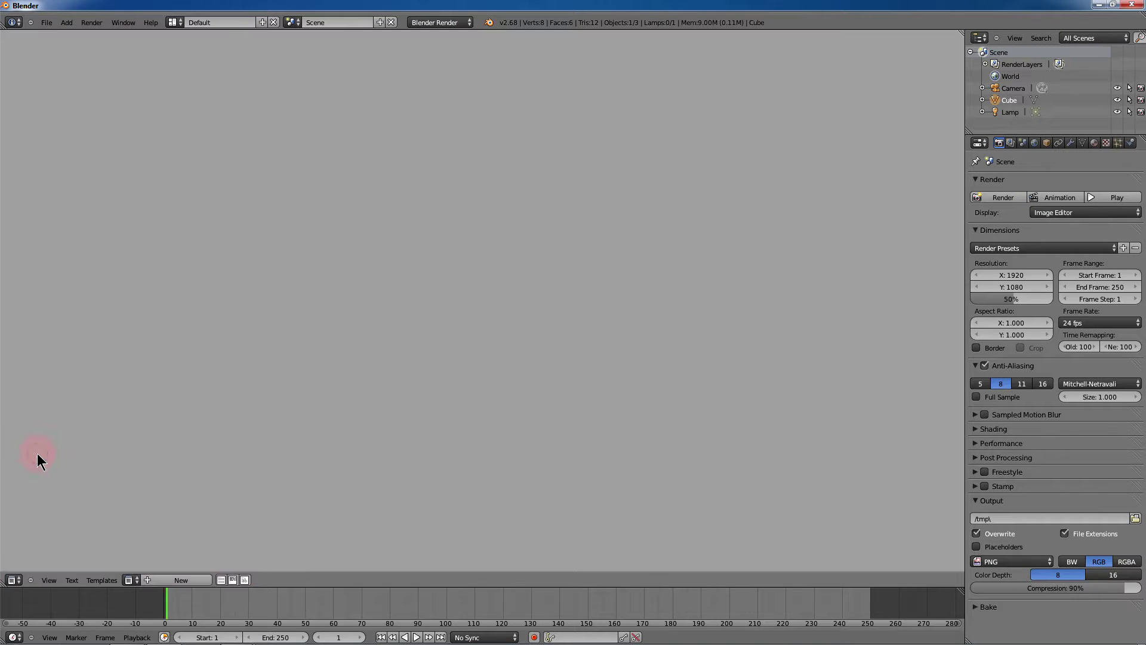
click(13, 579)
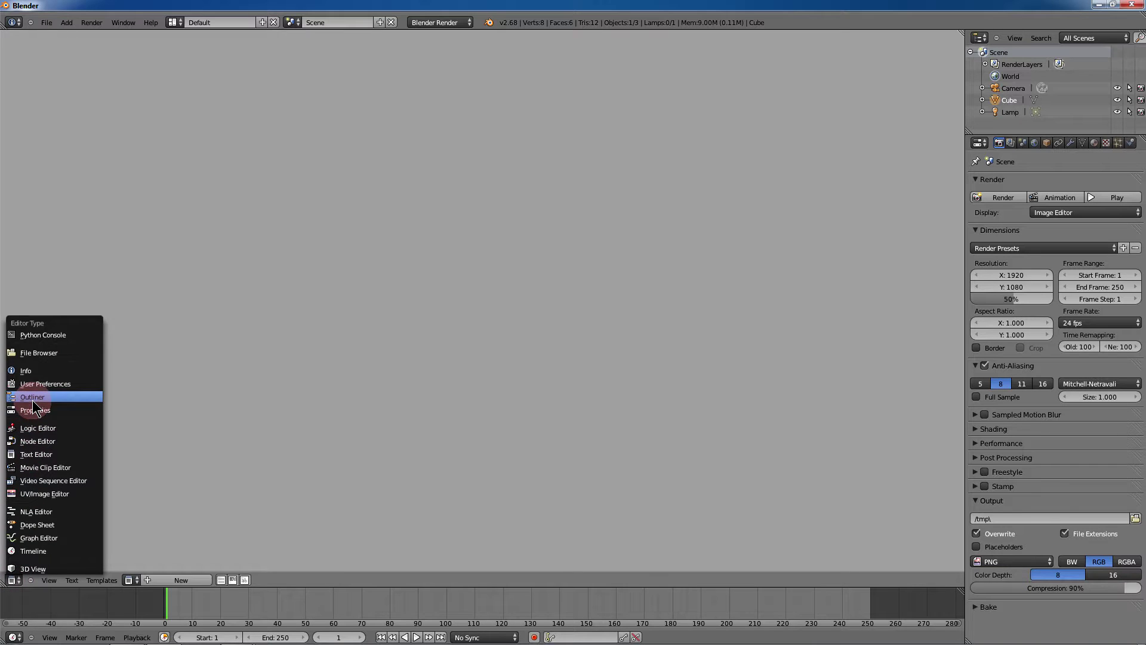
click(32, 397)
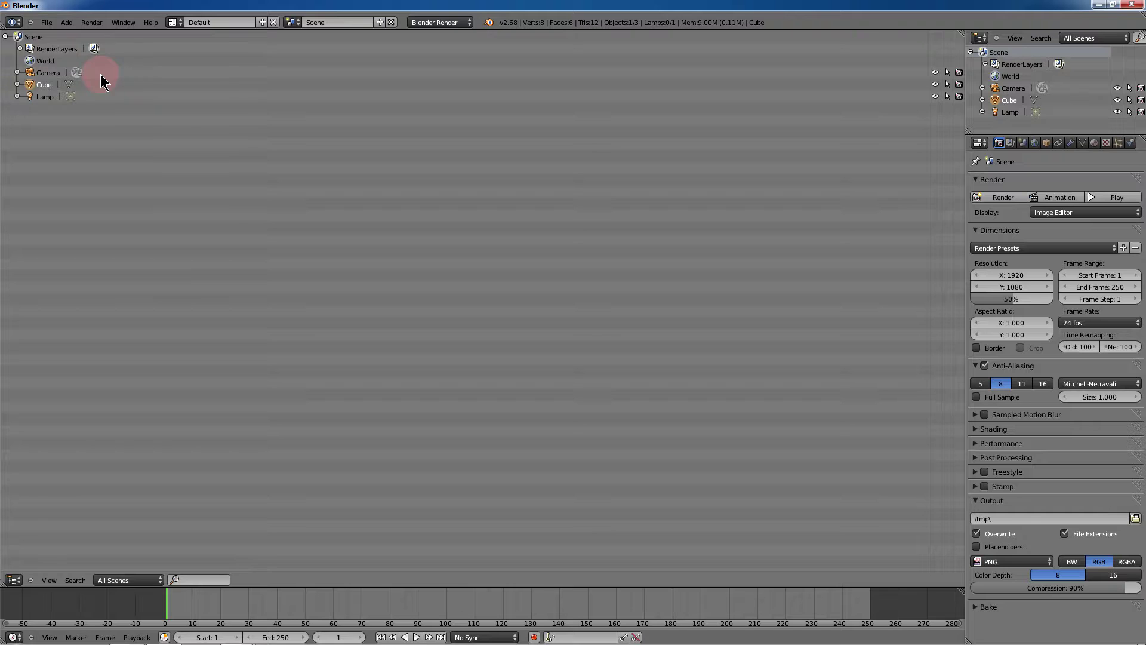
click(14, 580)
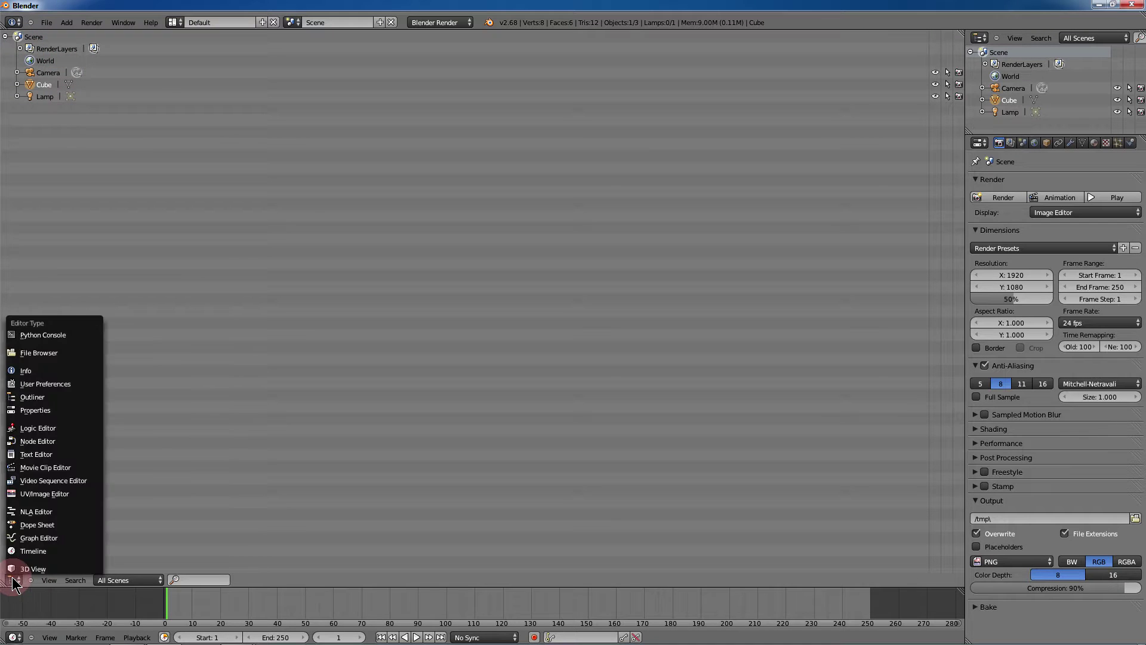
click(29, 568)
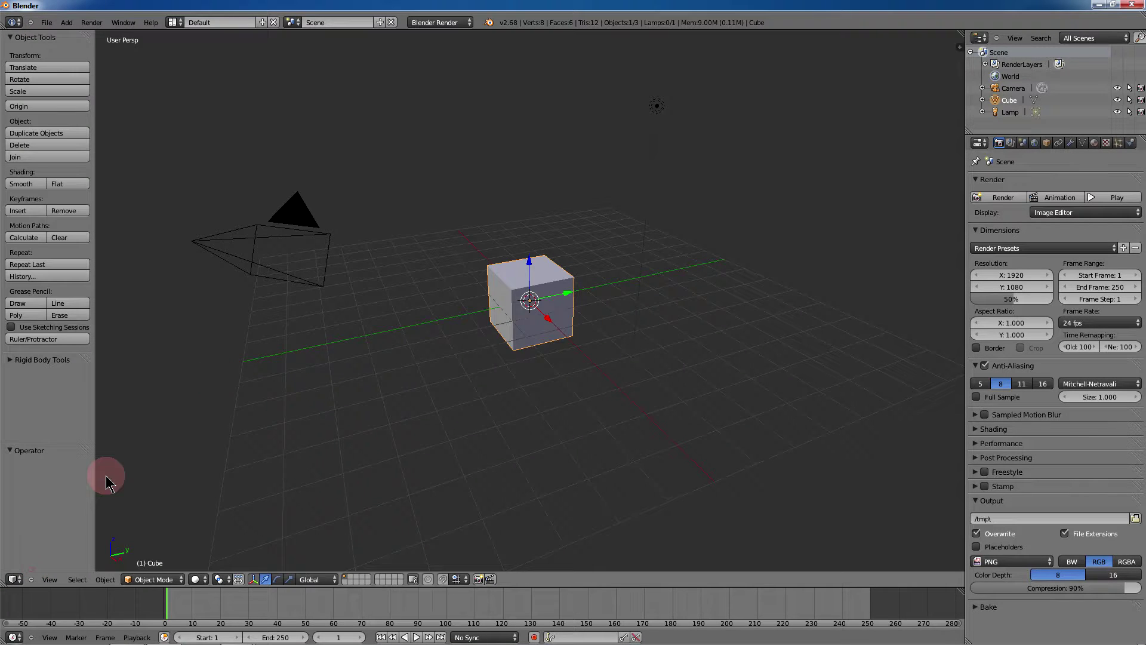
- Switch the main area to the Node Editor and back to the 3D View
click(14, 581)
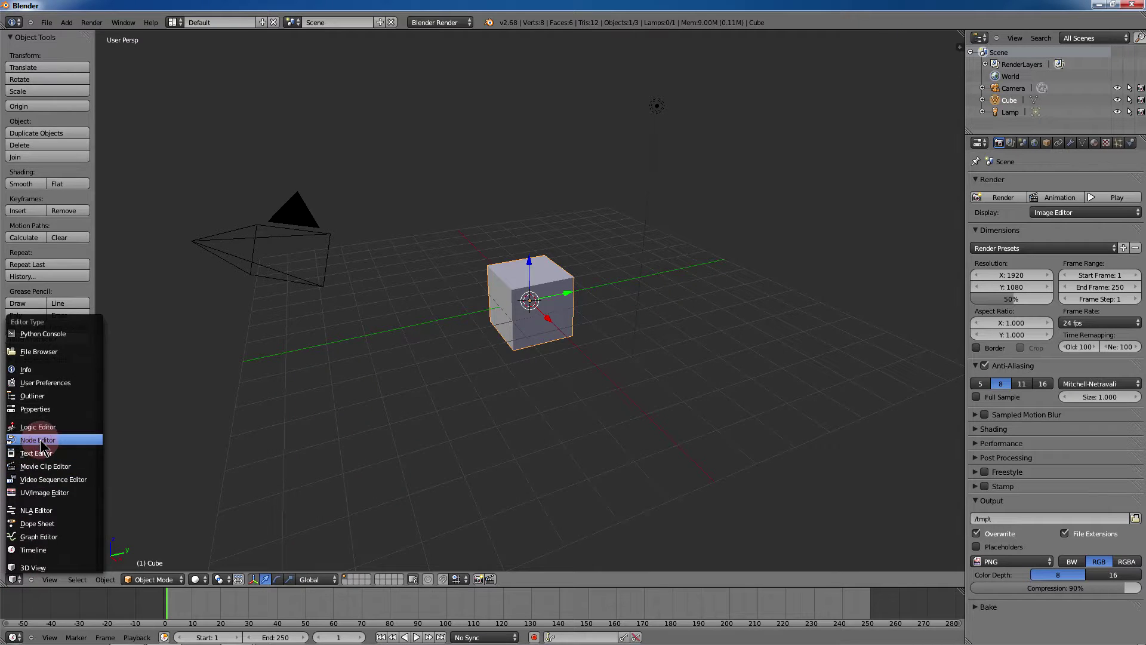
click(37, 441)
click(15, 582)
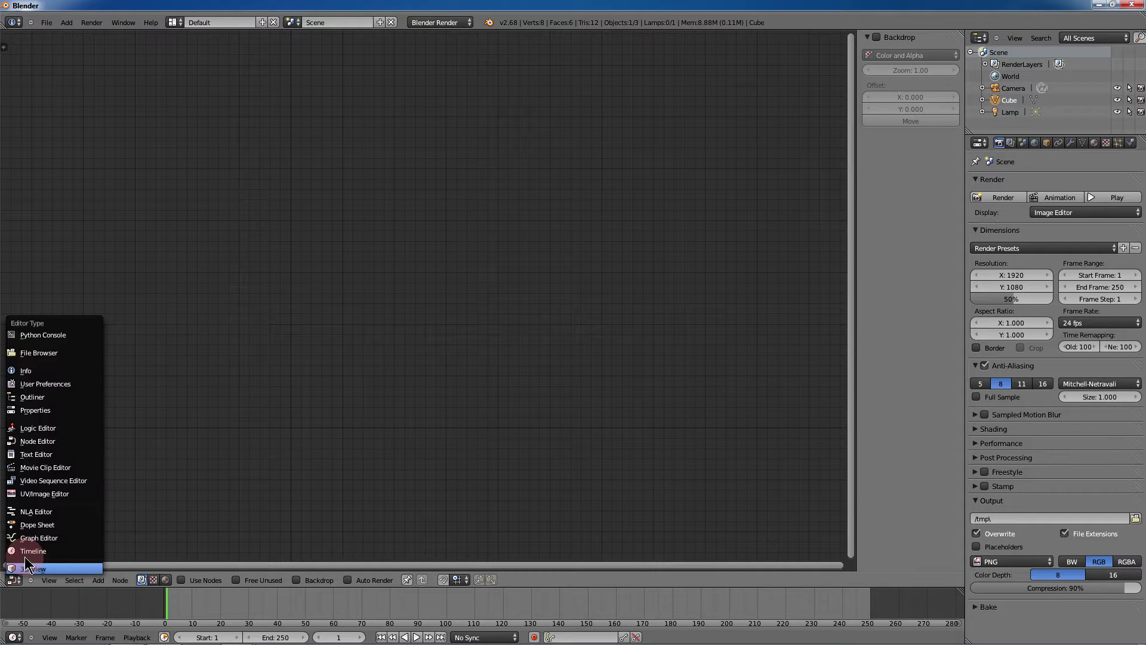
click(21, 566)
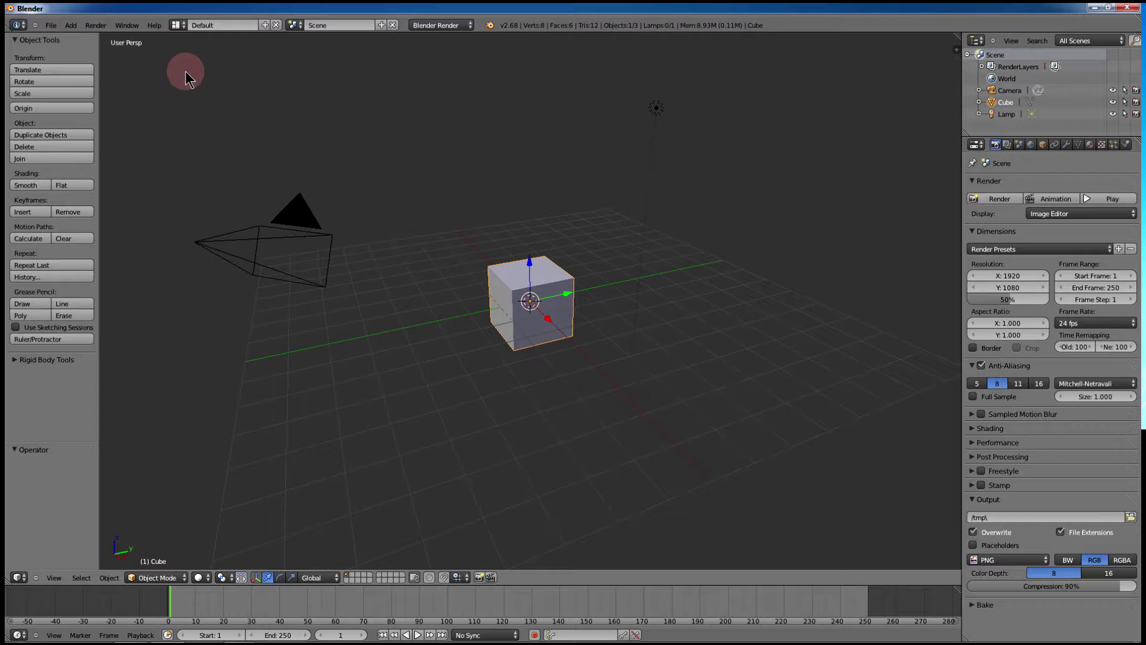
- Open the User Preferences window and move it to the middle of the 3D View
click(52, 25)
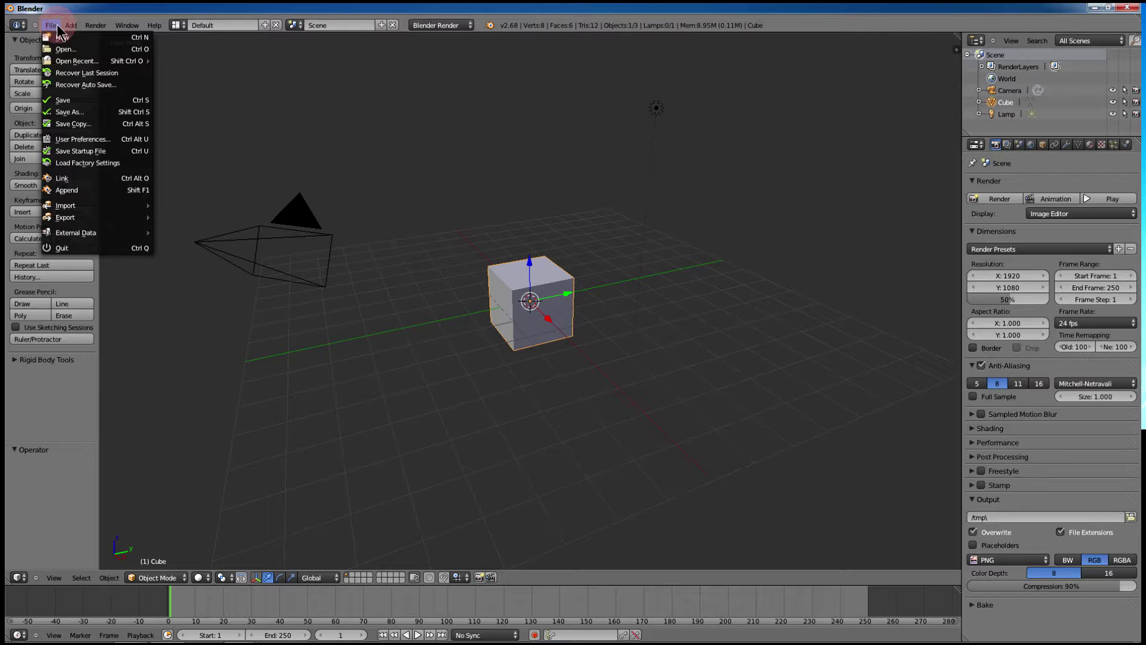
click(91, 138)
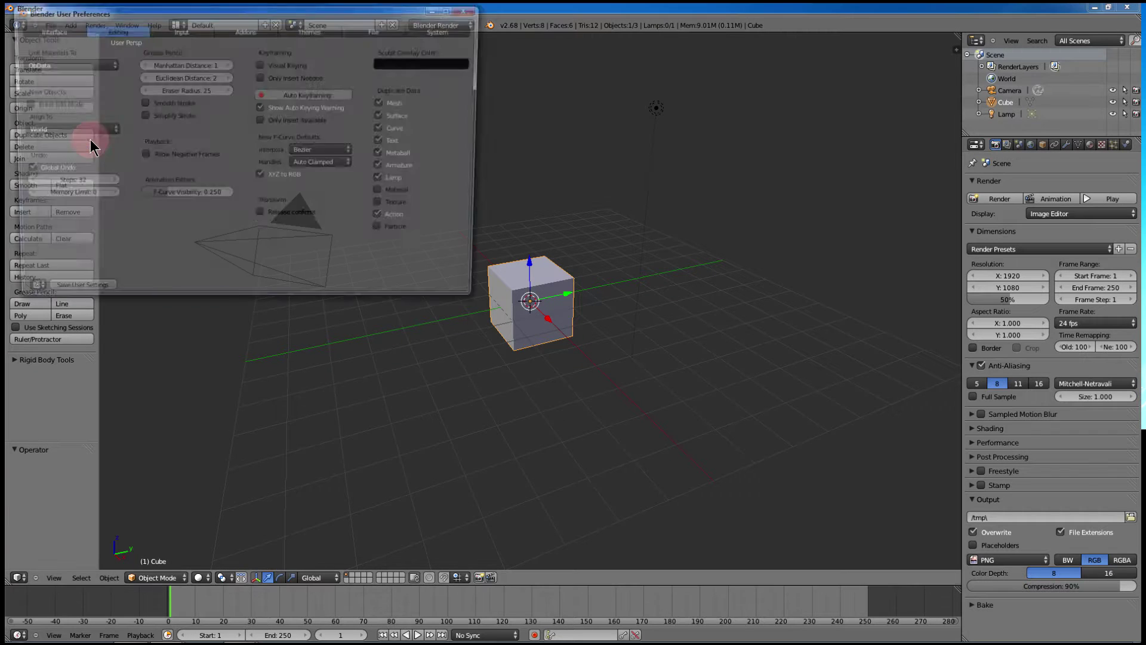
drag(191, 14, 218, 20)
drag(327, 62, 495, 201)
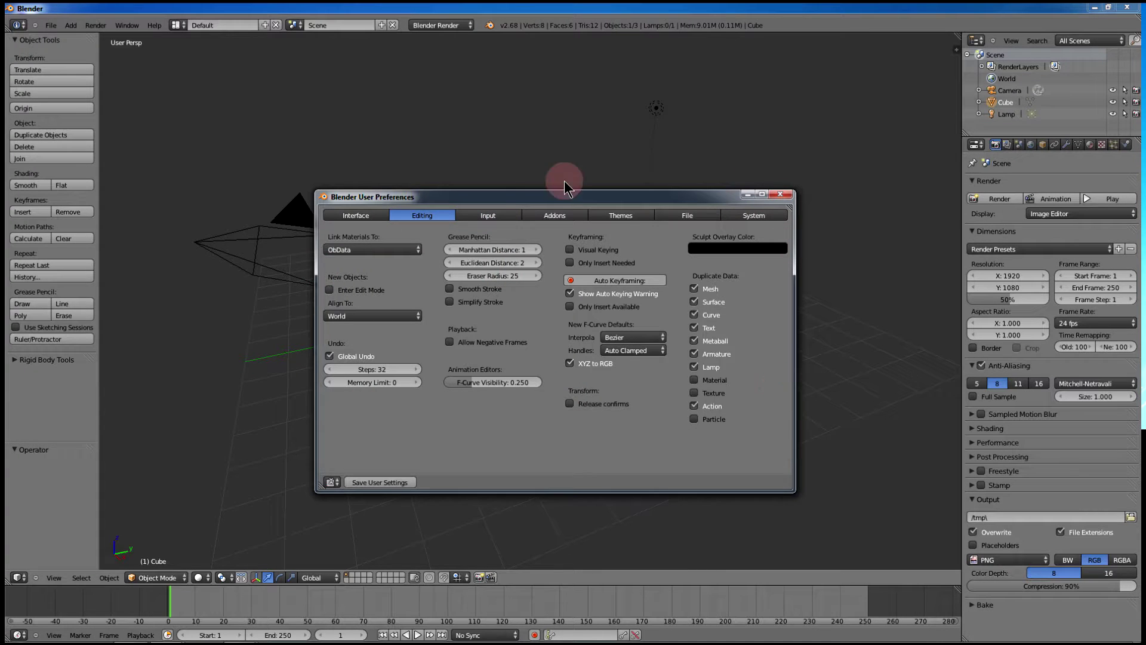
drag(510, 195, 492, 181)
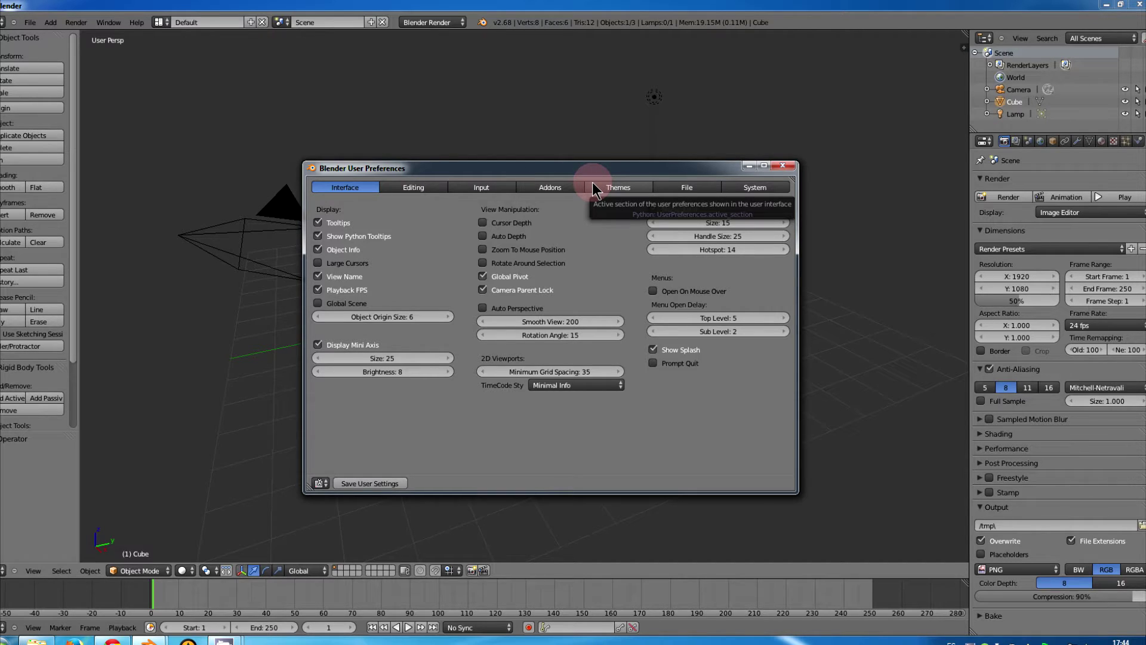
- Show the System preferences, moving the window higher and extending it downward to fit all its settings
drag(591, 167, 583, 127)
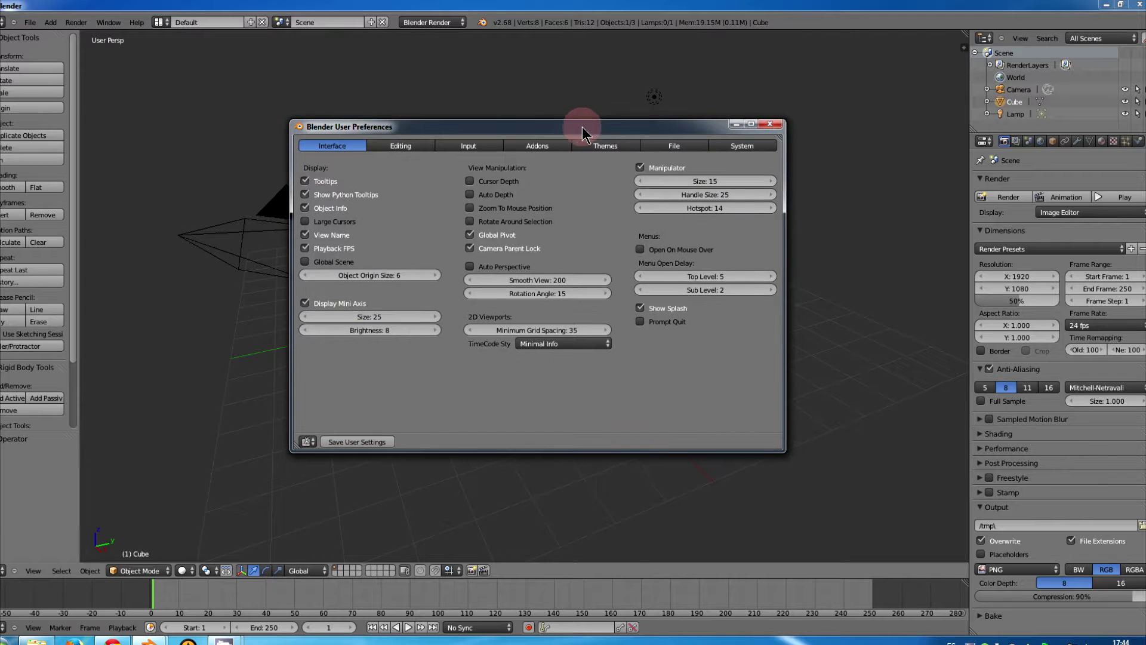
click(758, 150)
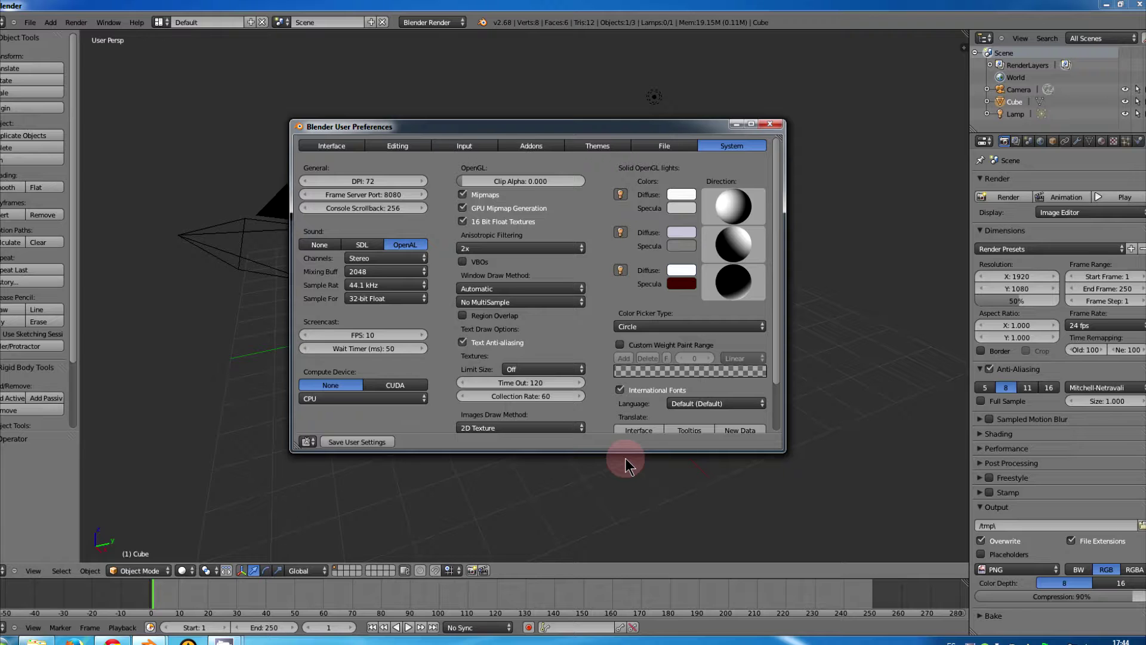
drag(628, 482, 627, 506)
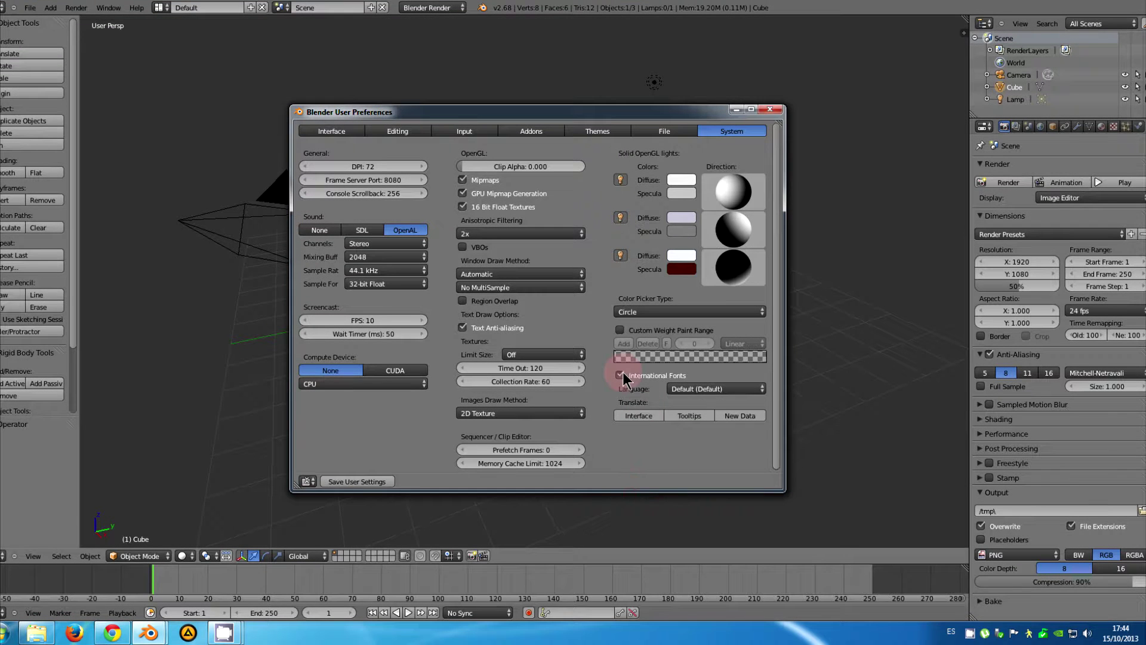
- Turn off International Fonts in the System preferences and extend the preferences window upward
click(631, 390)
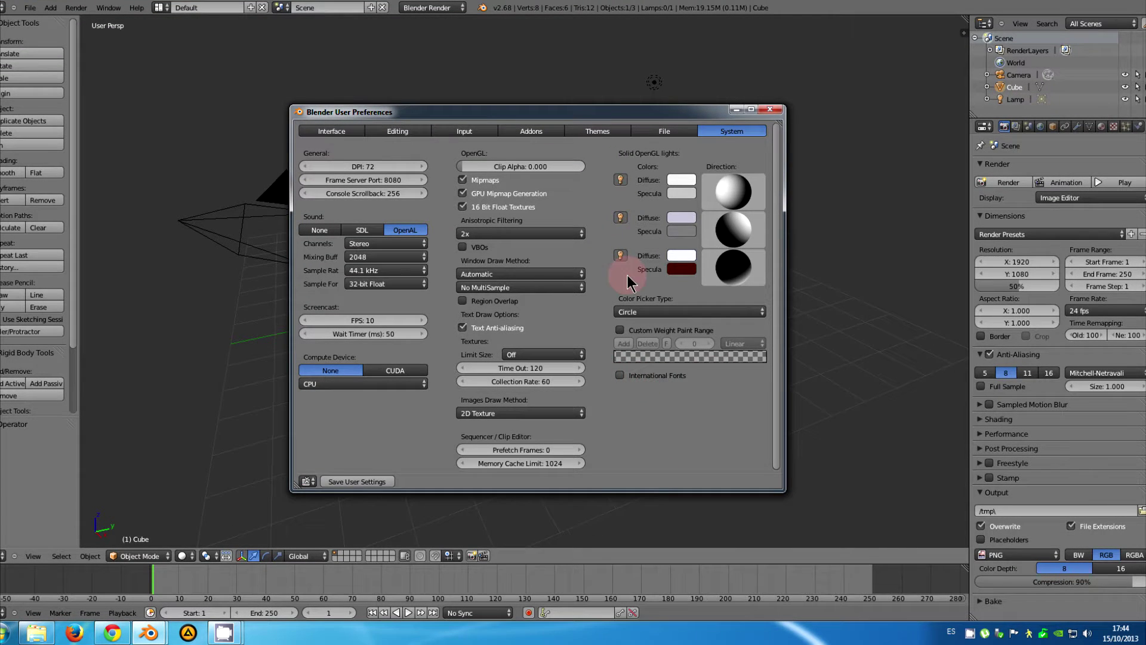
click(565, 105)
drag(565, 105, 563, 86)
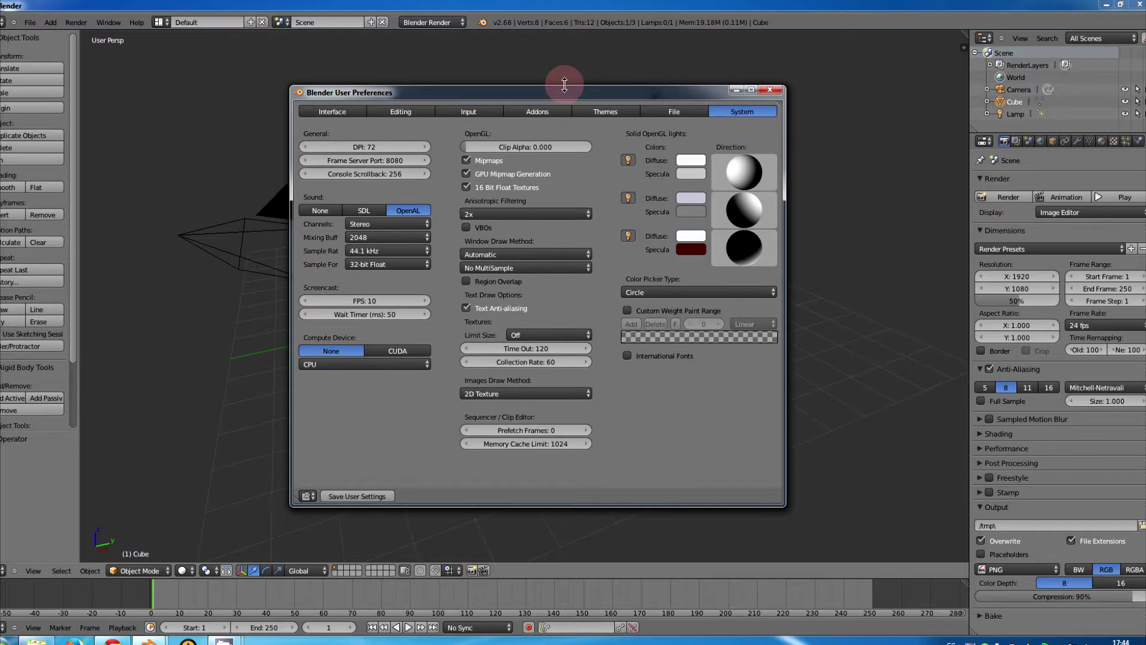
- Enable International Fonts with Spanish (Español) as the language, and switch International Fonts back off
click(627, 357)
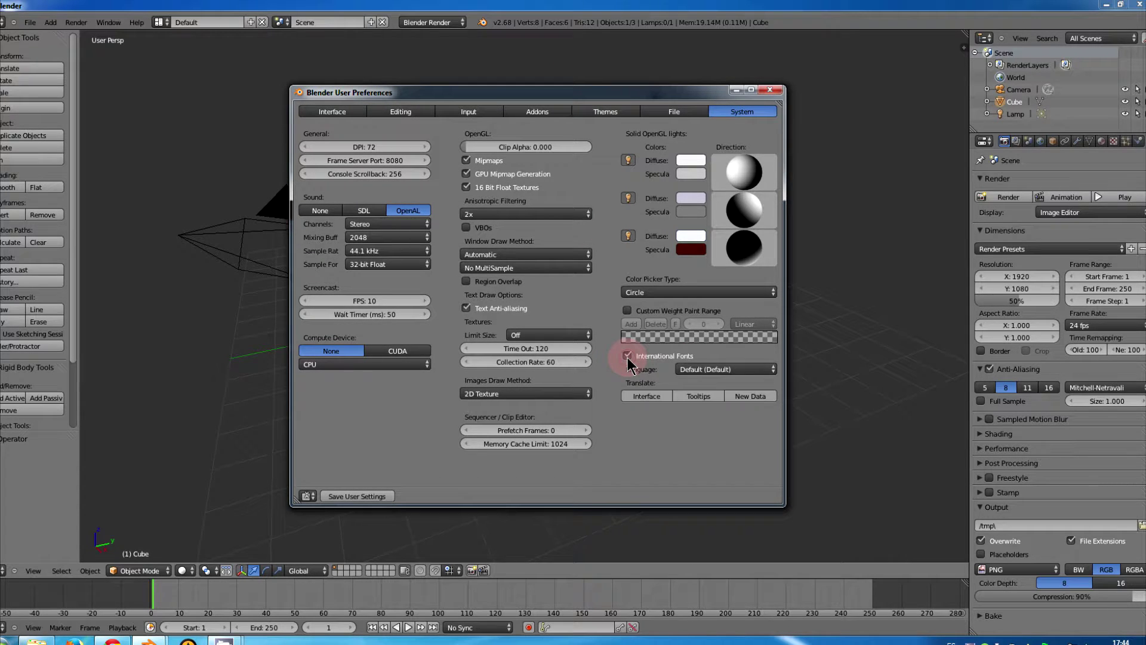
click(740, 369)
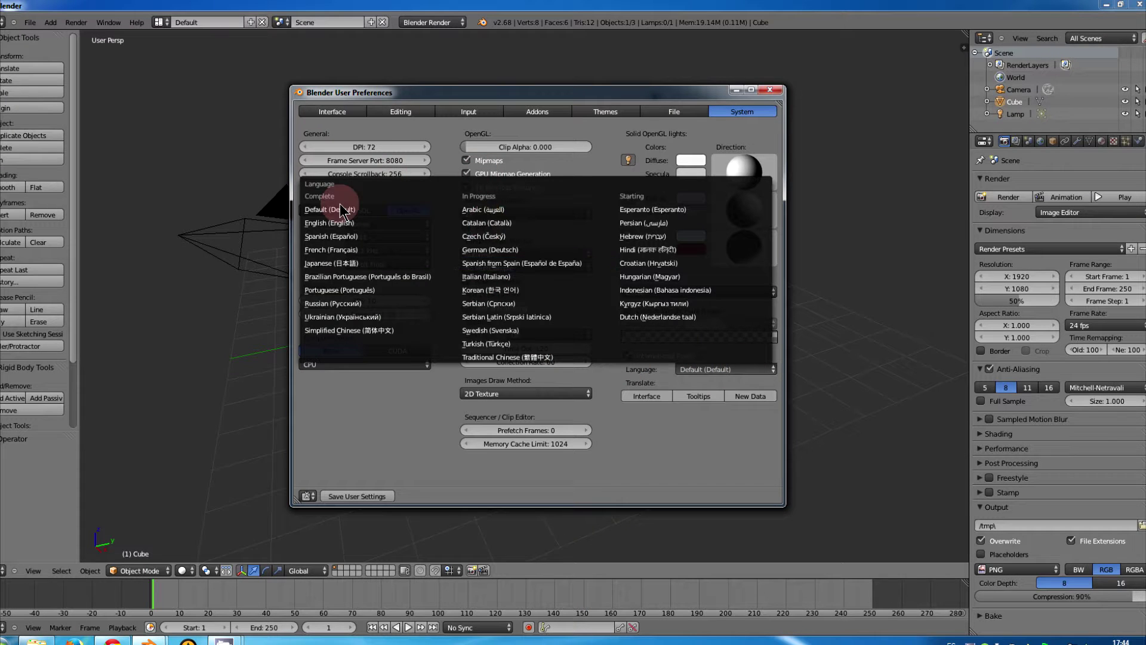
click(346, 237)
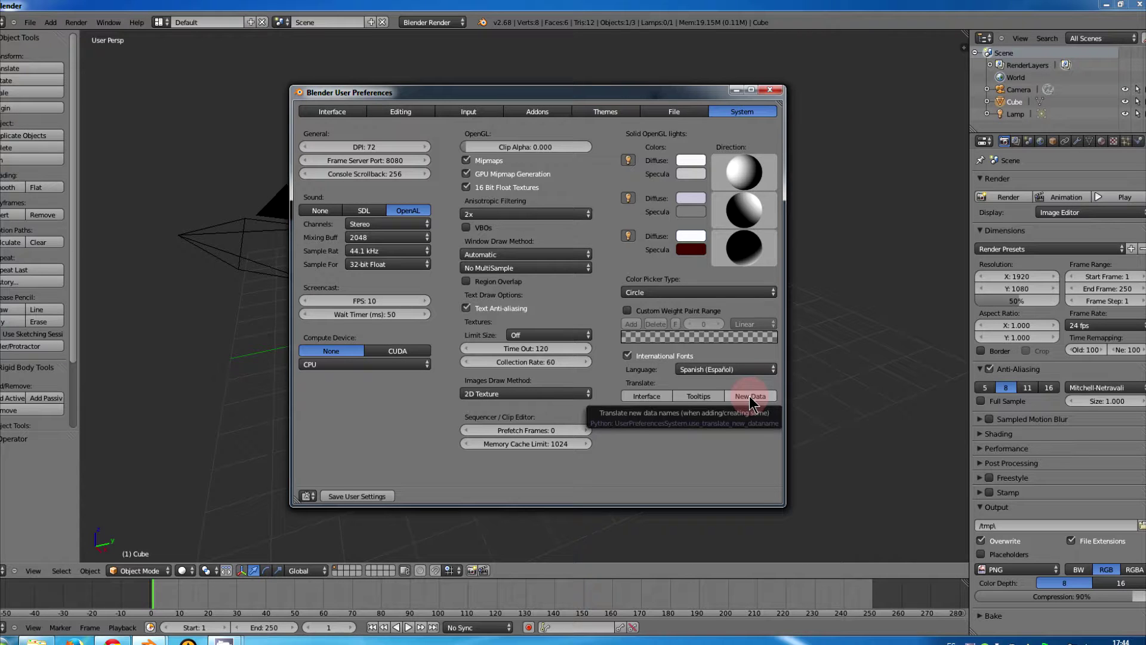
click(628, 355)
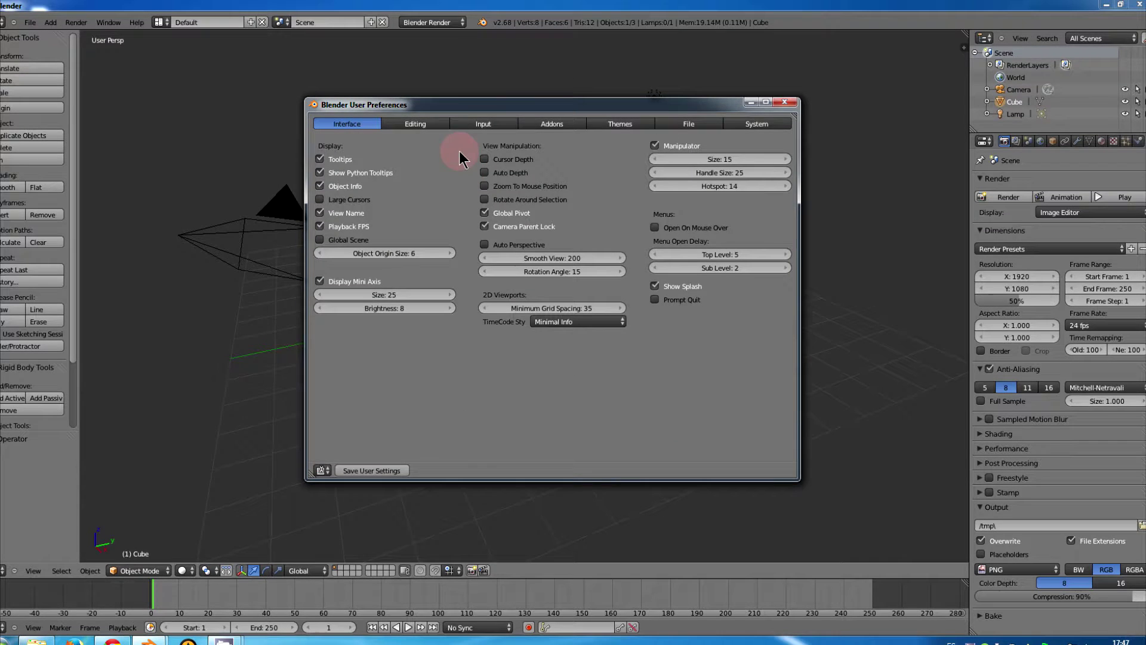
- Show the Input preferences and enlarge the window vertically so that more of the keymap list fits
drag(452, 106, 452, 108)
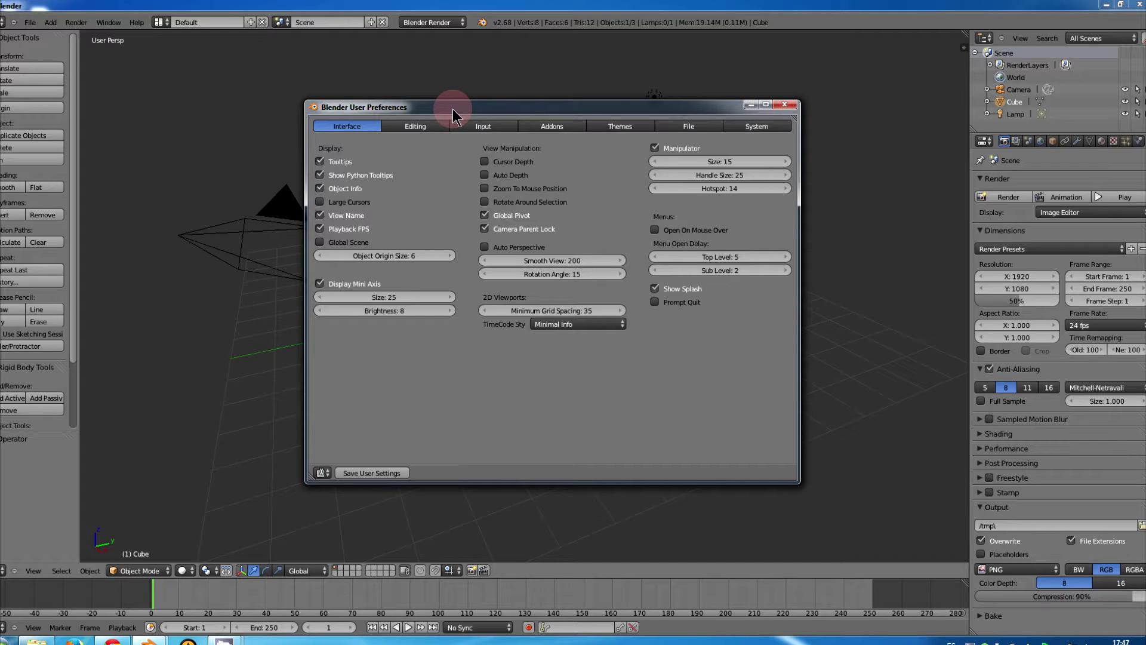
click(482, 123)
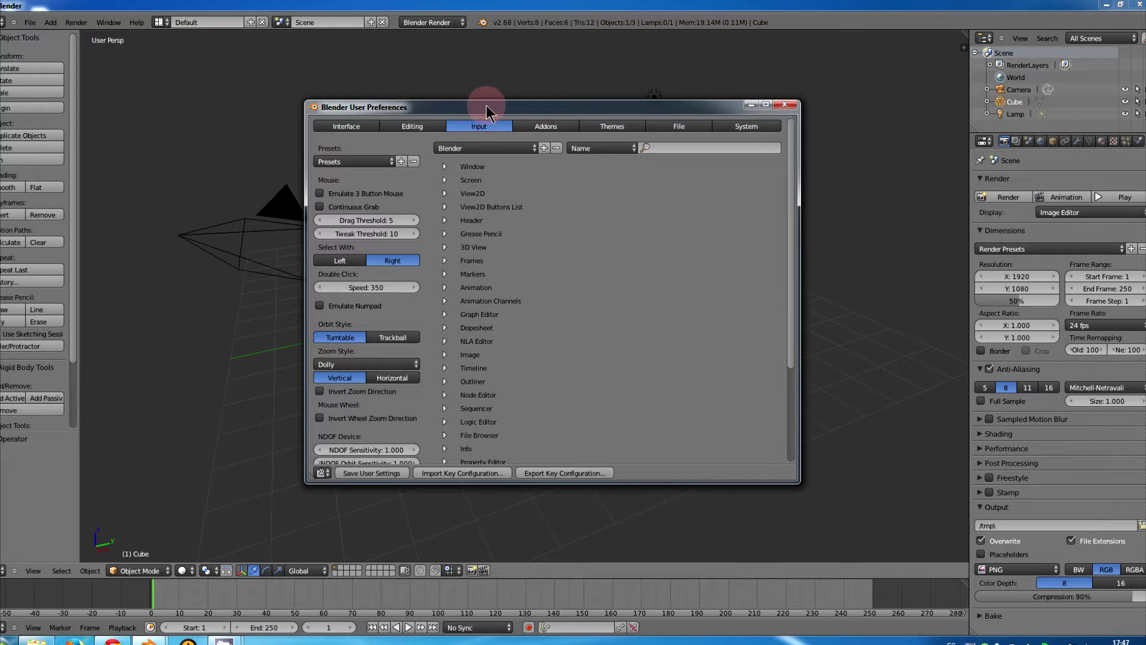
mouse_move(484, 101)
mouse_down()
mouse_move(494, 39)
mouse_move(481, 90)
mouse_up()
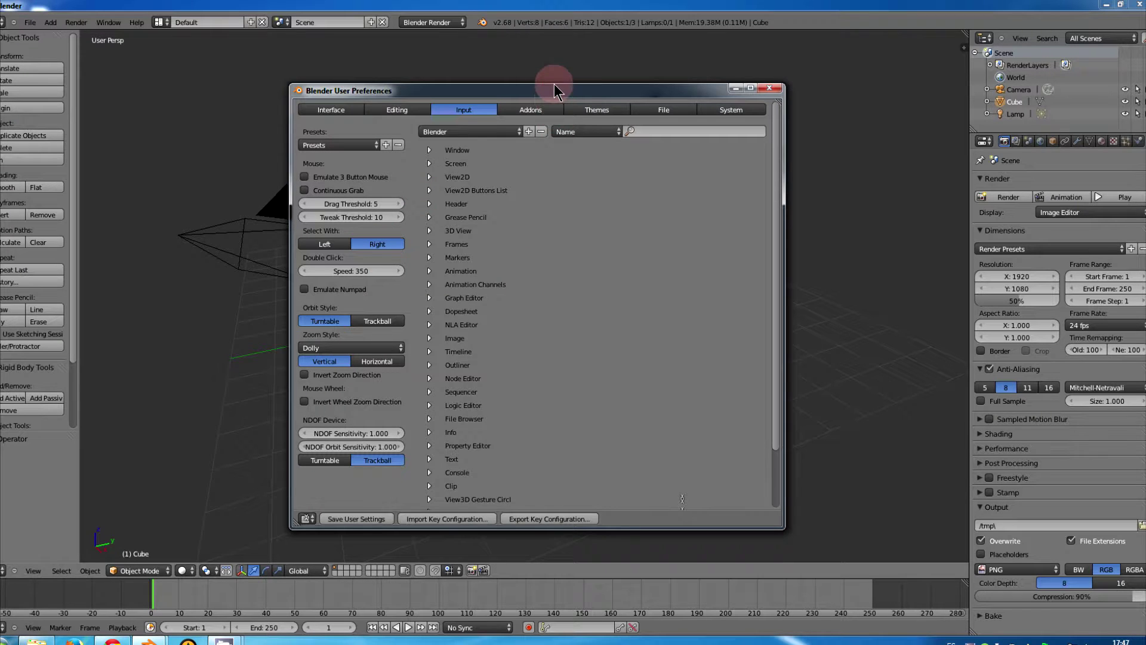
drag(554, 83, 553, 45)
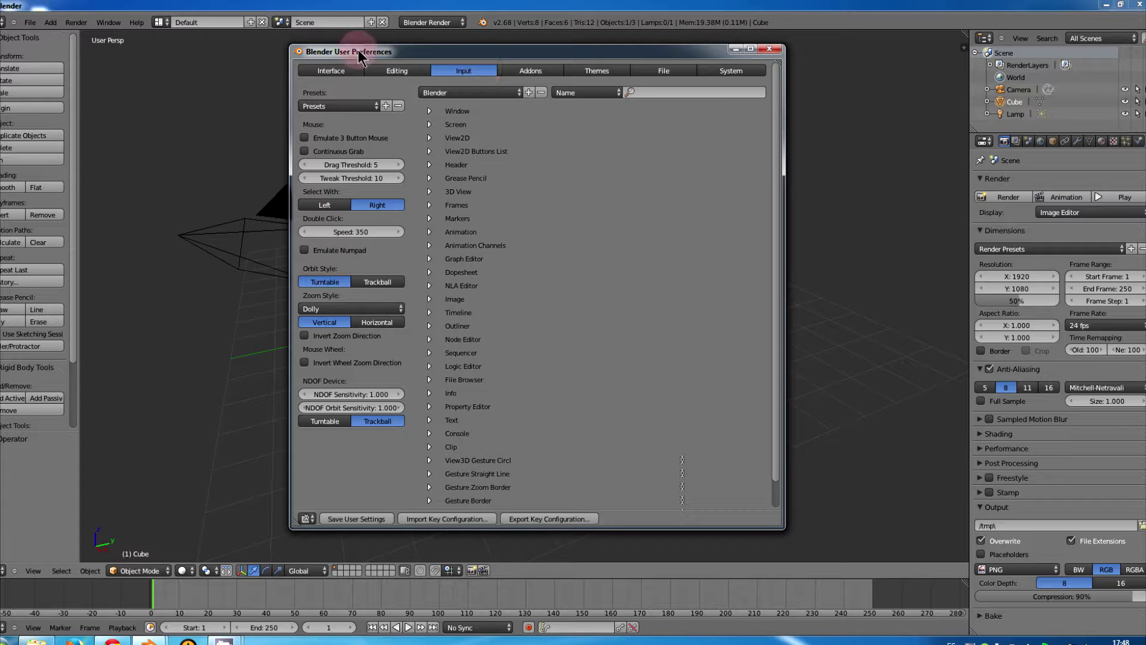
- Set Select With to Left in the Input preferences and close the preferences window
click(326, 206)
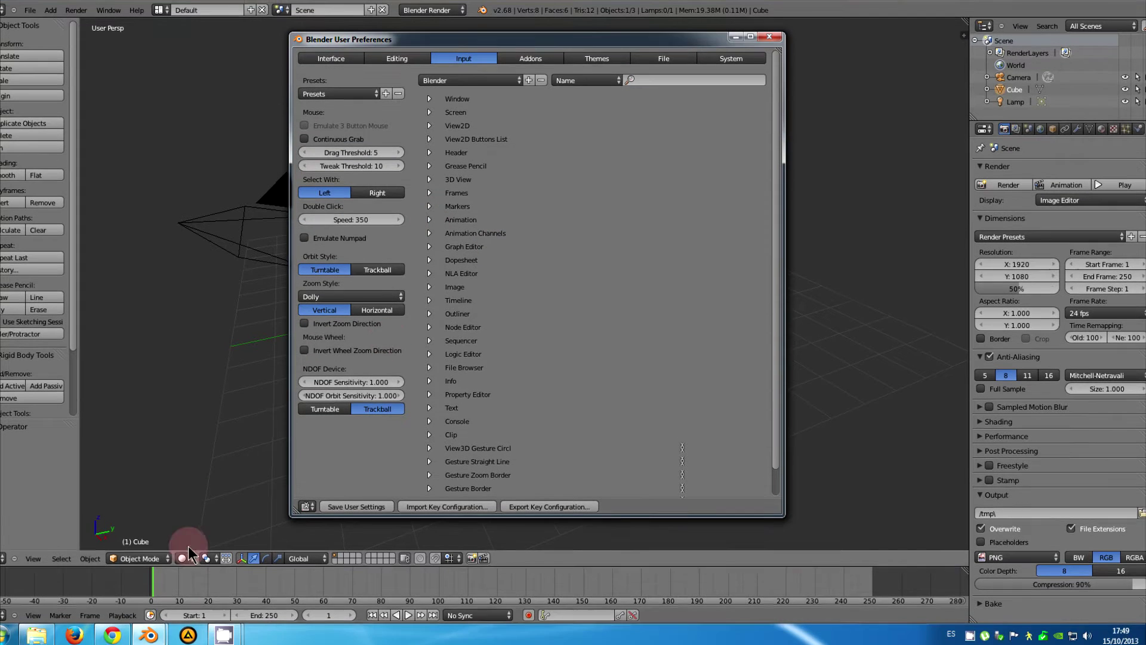
drag(533, 56, 541, 56)
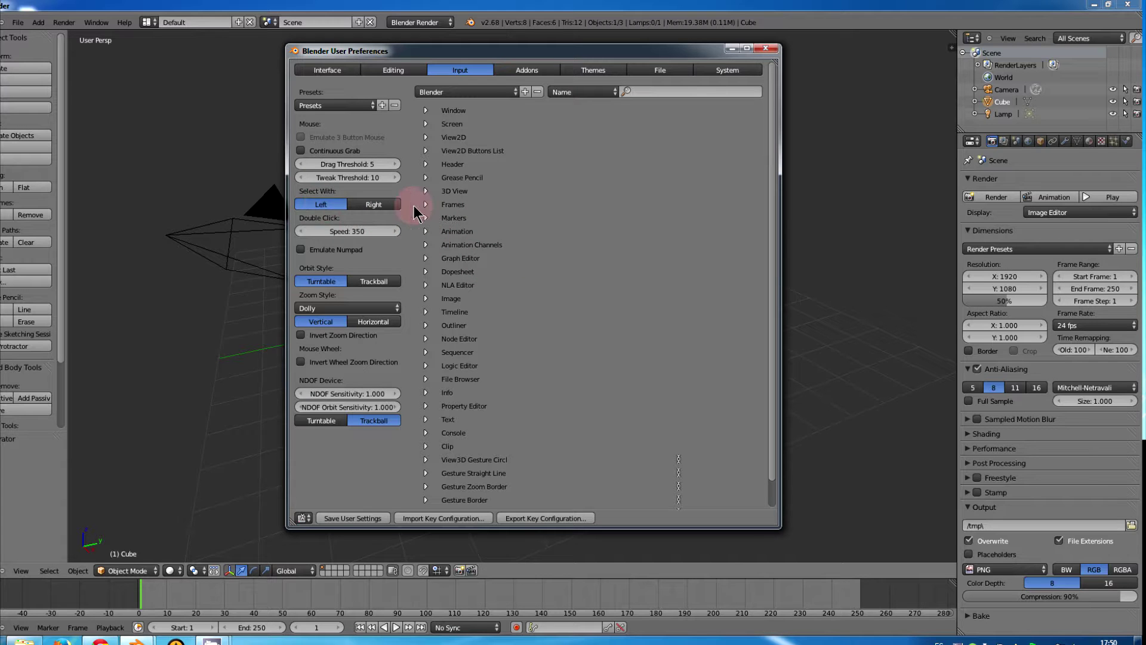
click(766, 49)
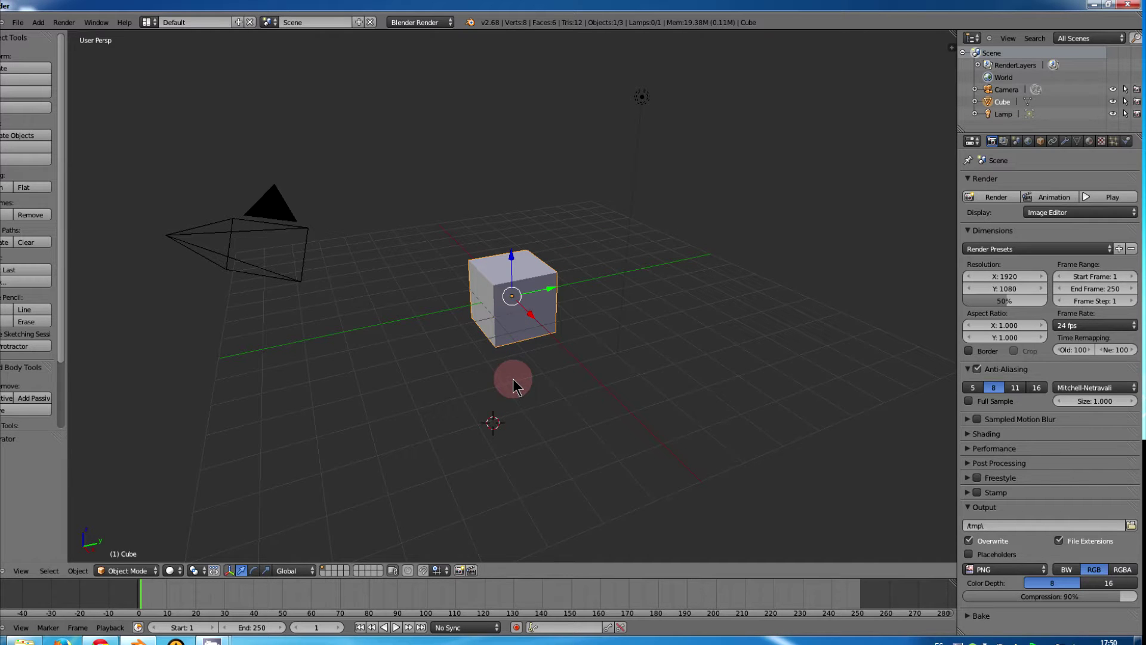
- Snap the 3D cursor to the center of the scene
key(shift+s)
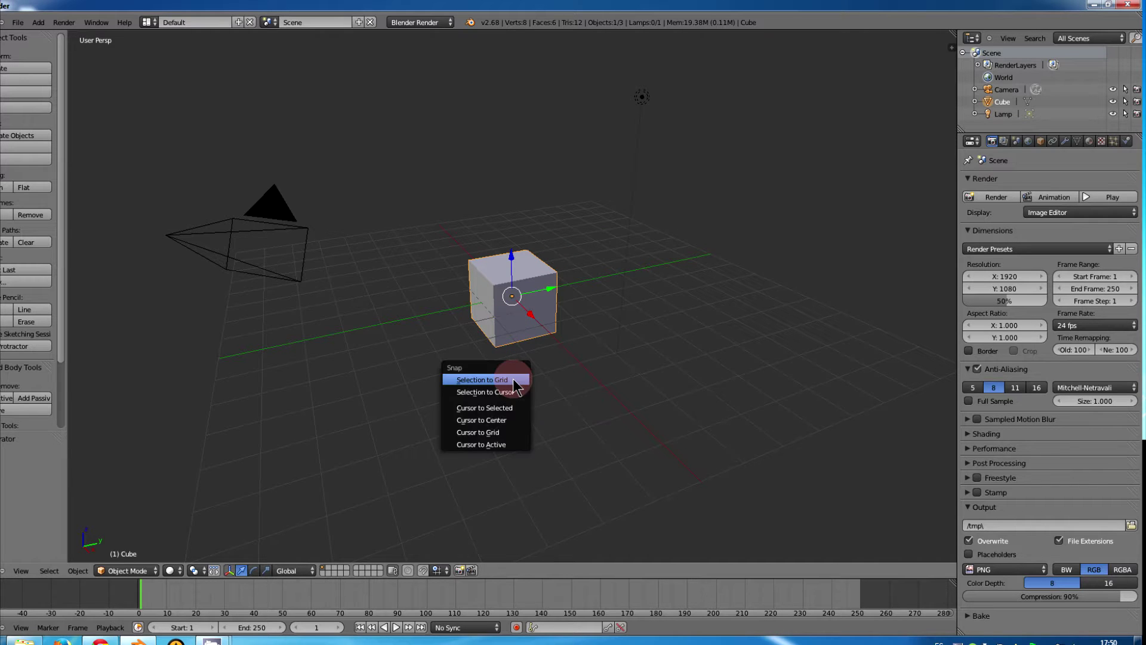
click(500, 427)
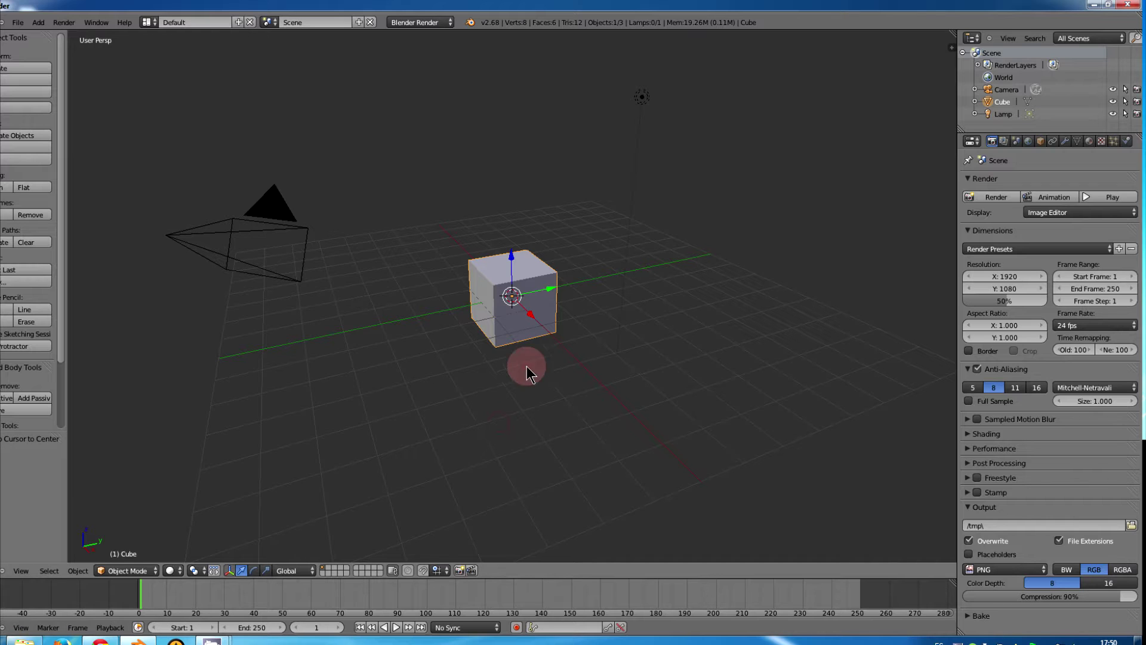
- Place the 3D cursor at several different spots around the cube, ending just beside it
click(604, 285)
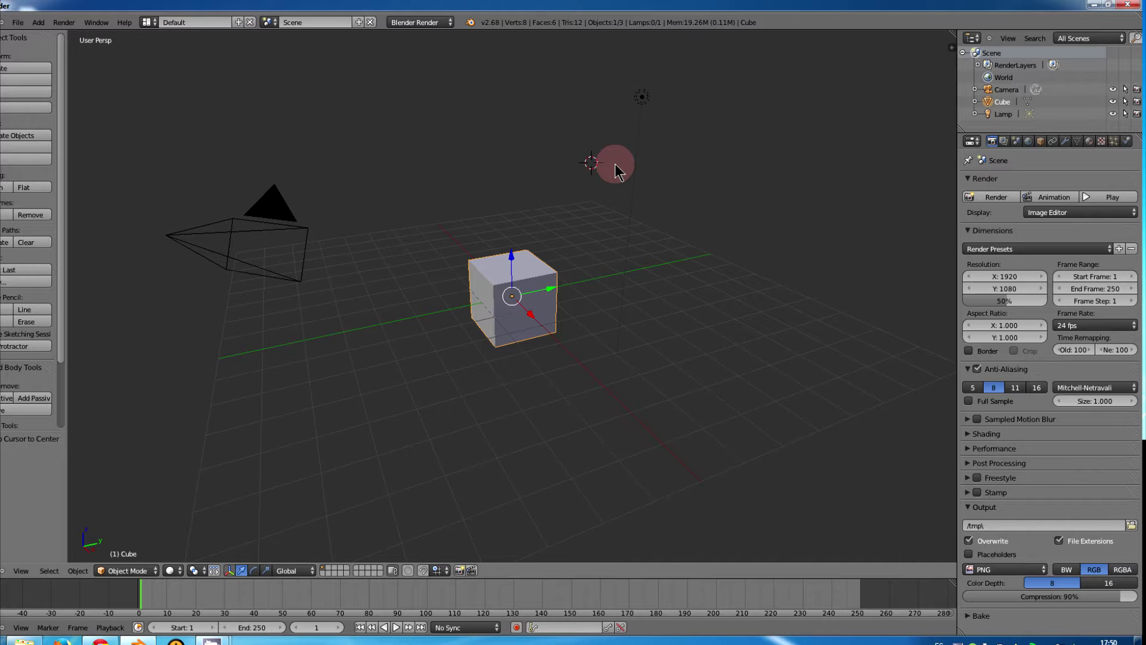
click(650, 187)
click(737, 212)
click(494, 184)
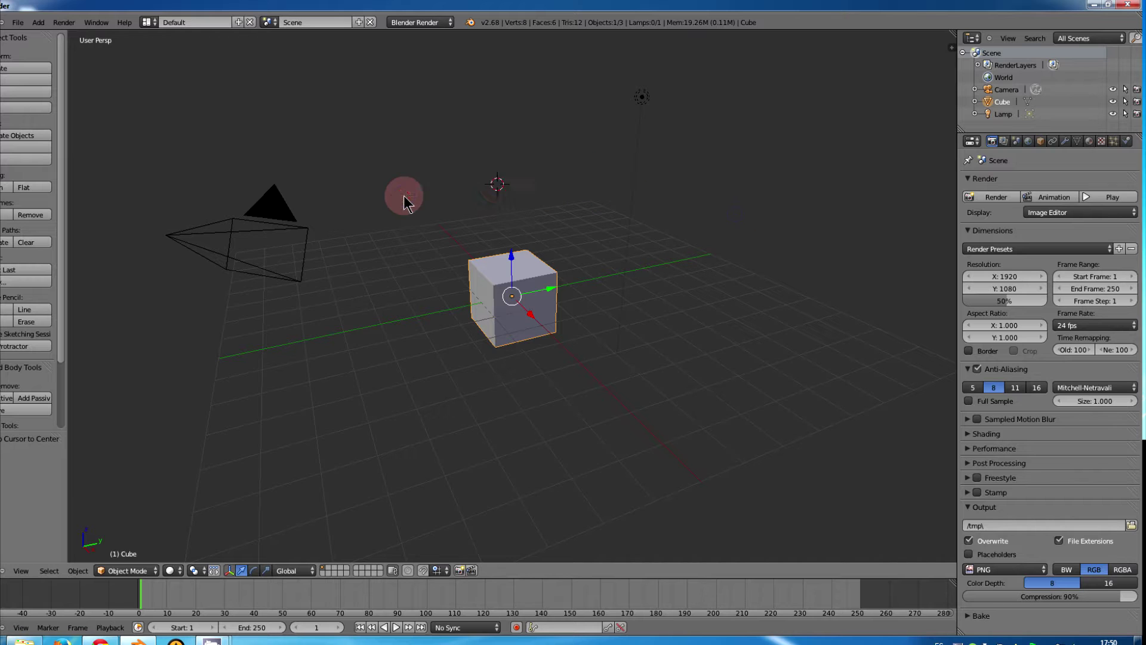
click(372, 196)
click(388, 251)
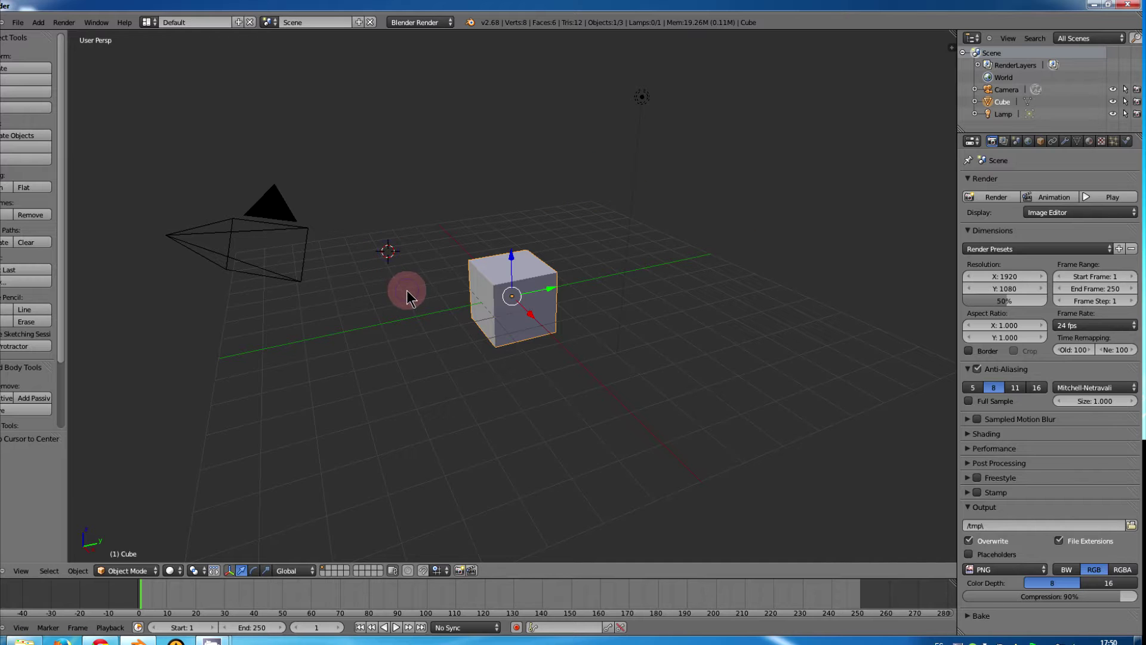
click(427, 320)
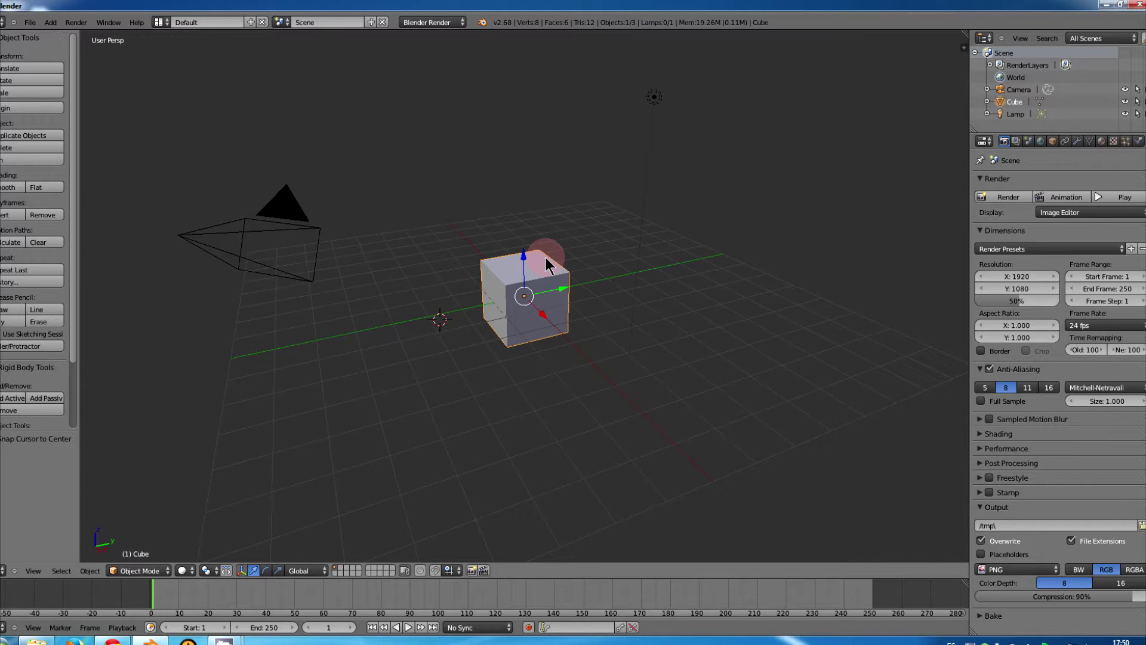
- Select the lamp, cancelling its accidental move, and place the 3D cursor above the grid between the camera and the cube
right_drag(647, 181, 649, 165)
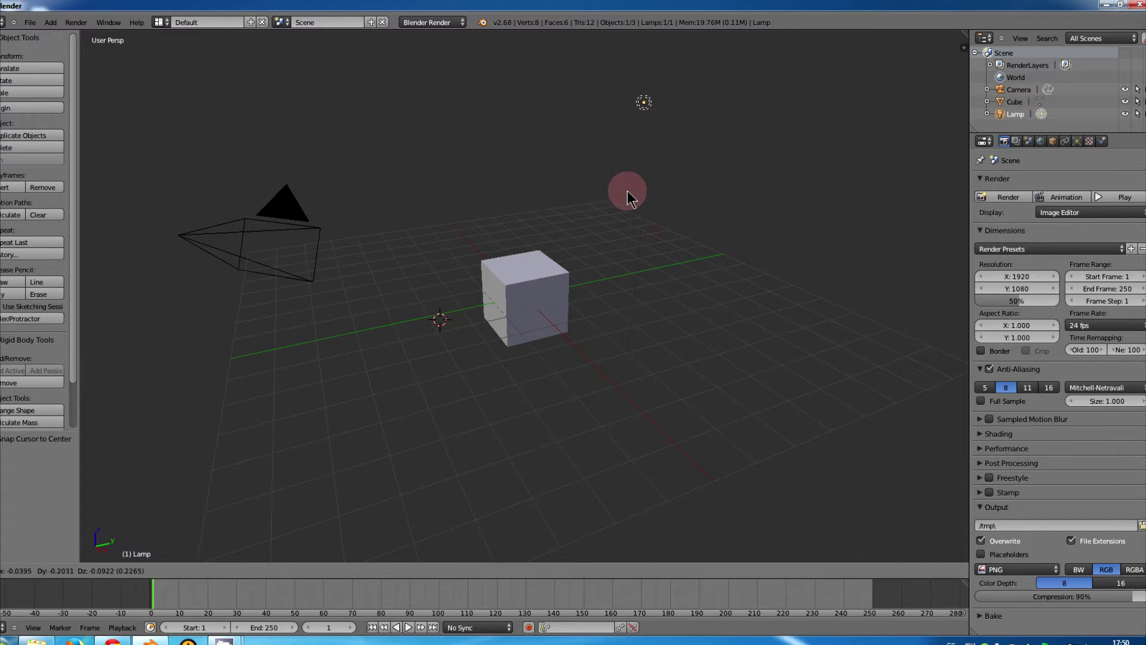
right_click(628, 194)
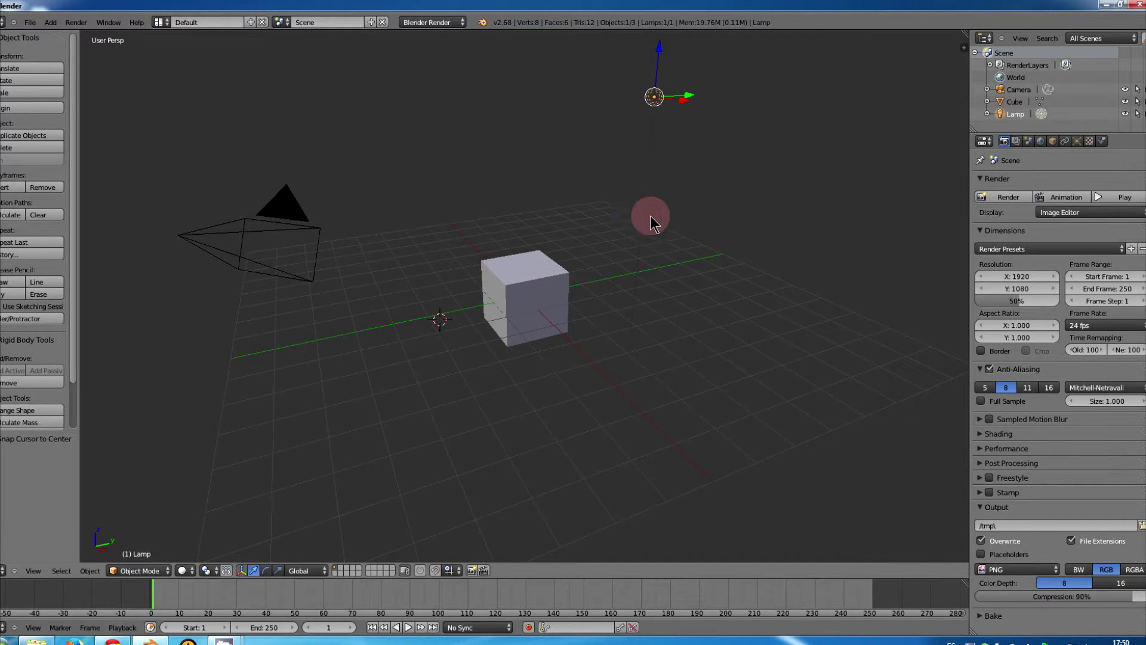
click(422, 183)
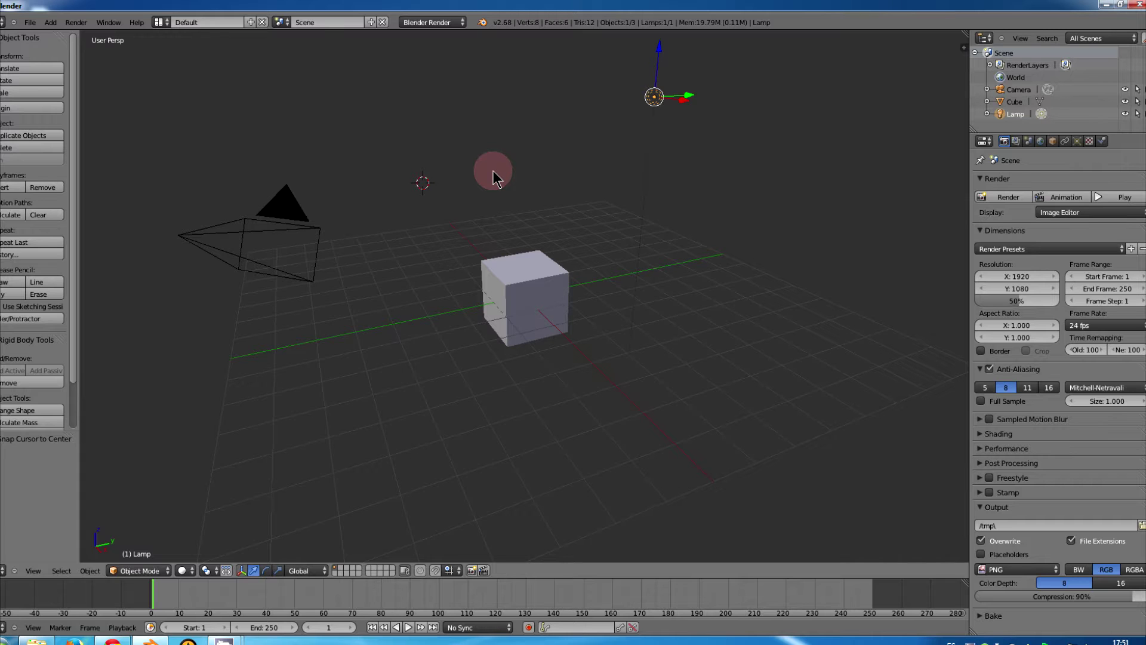
- Select the cube, the lamp and the camera in turn, ending with the cube selected
right_click(526, 257)
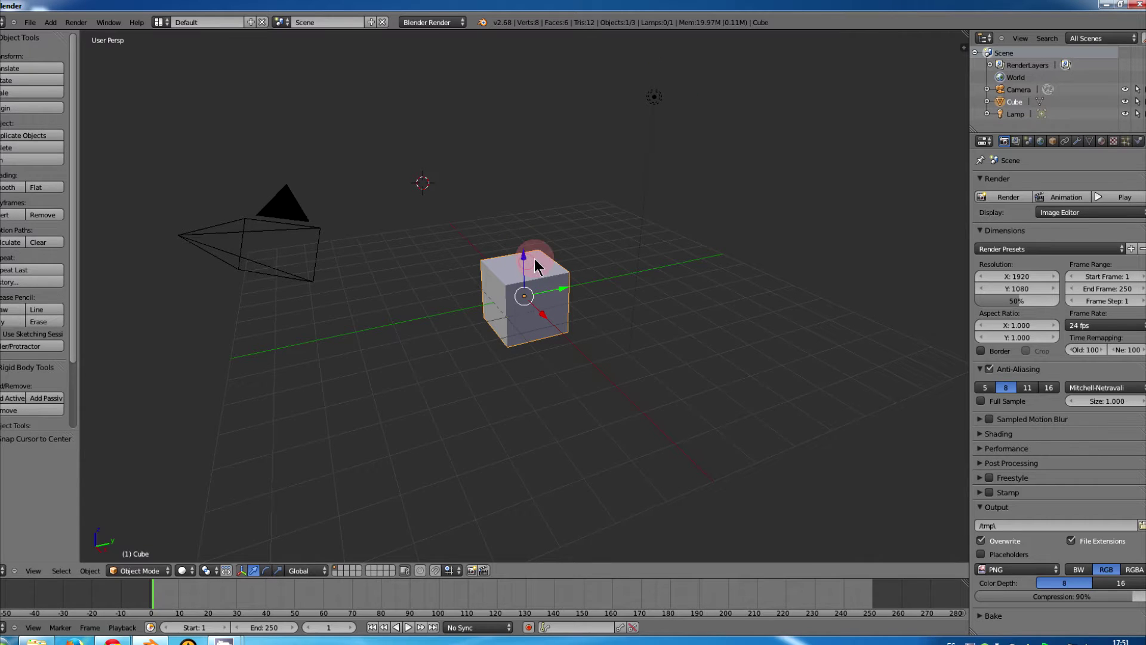
right_click(654, 98)
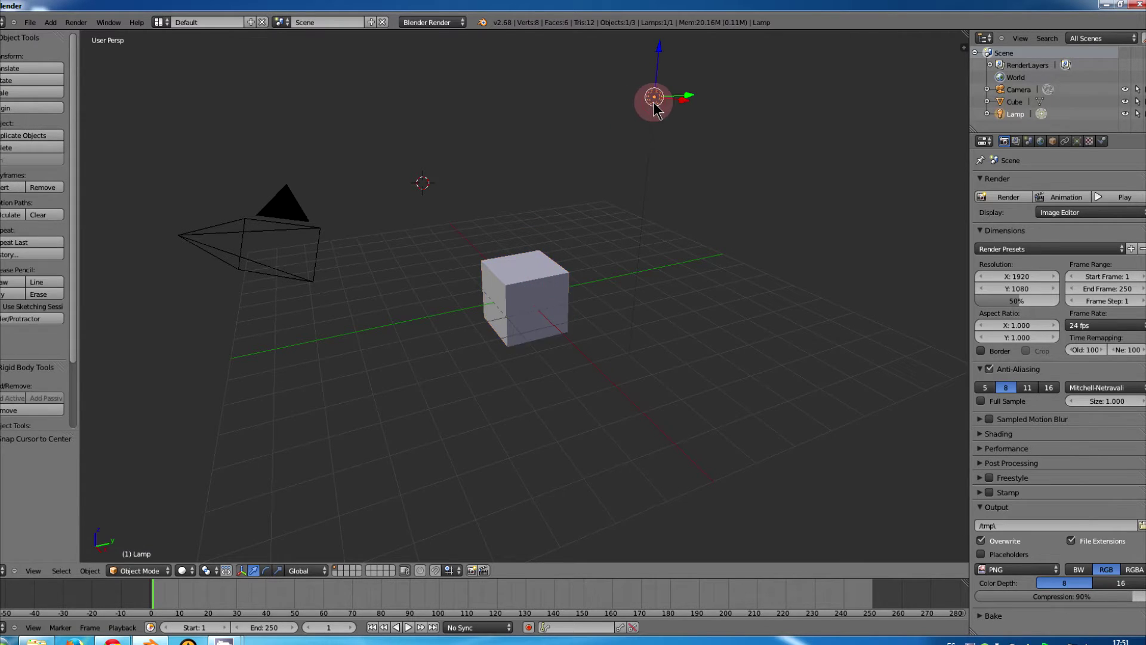
right_click(536, 251)
right_click(306, 218)
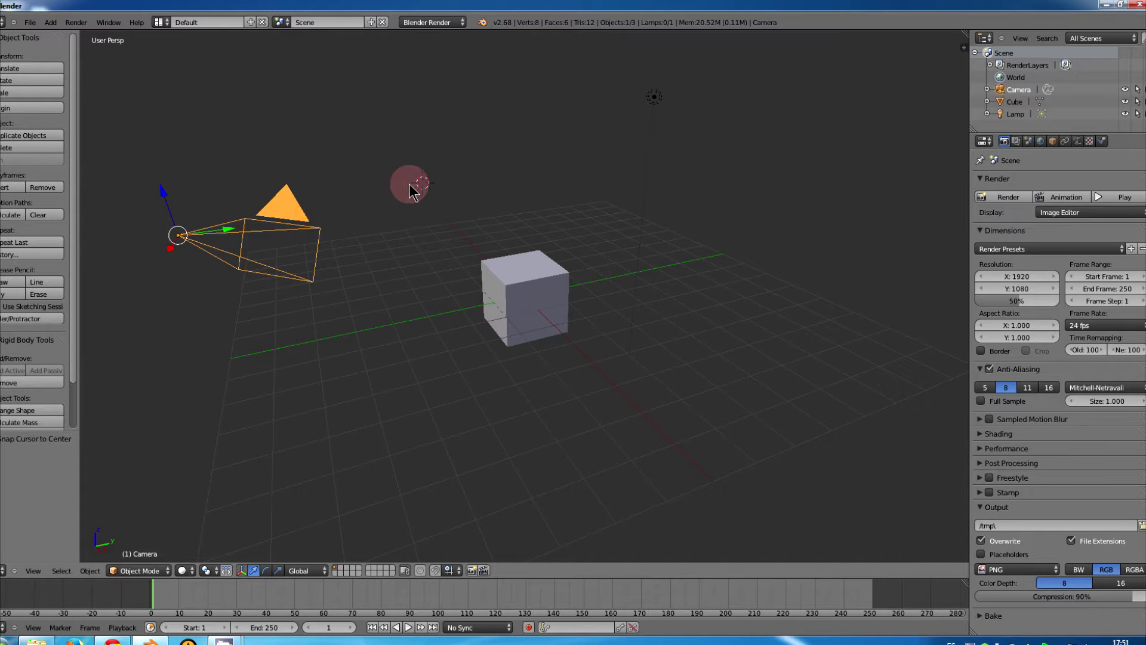
right_click(526, 293)
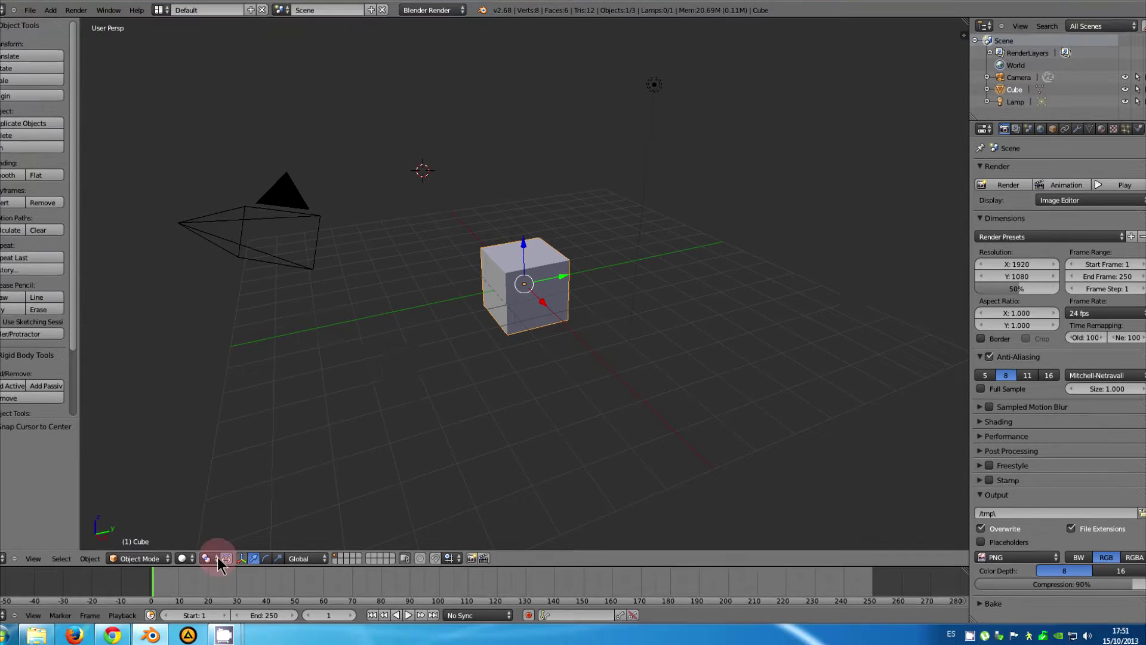
- Show the 3D View's properties region and open the Addons preferences in a taller window moved higher
key(n)
key(ctrl+alt+u)
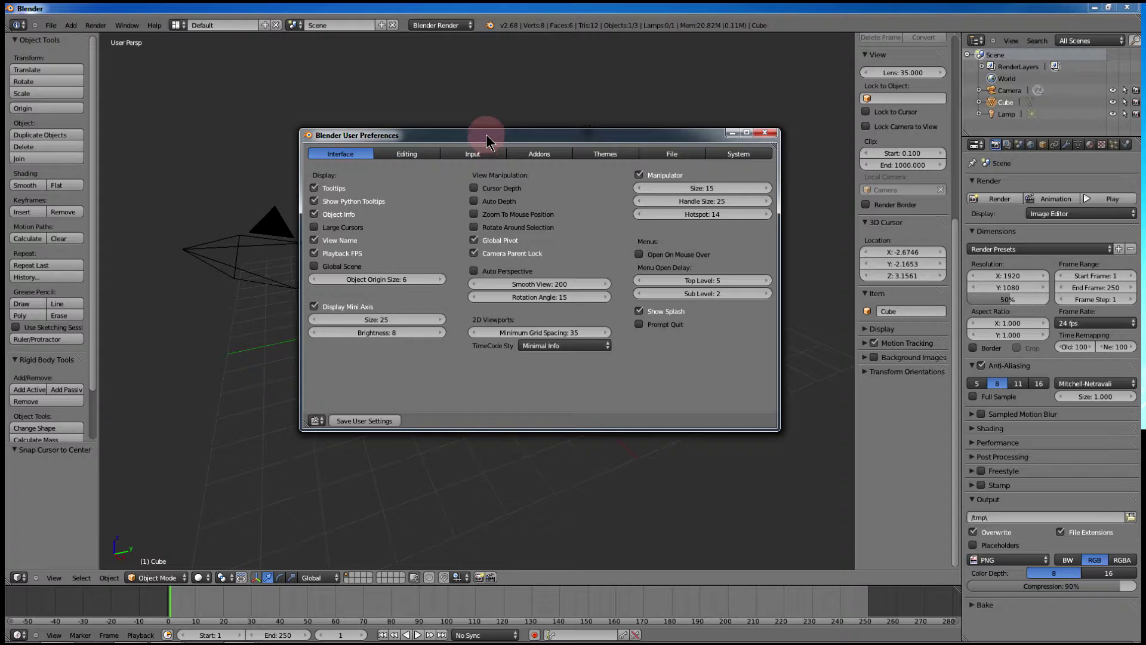
drag(488, 130, 488, 103)
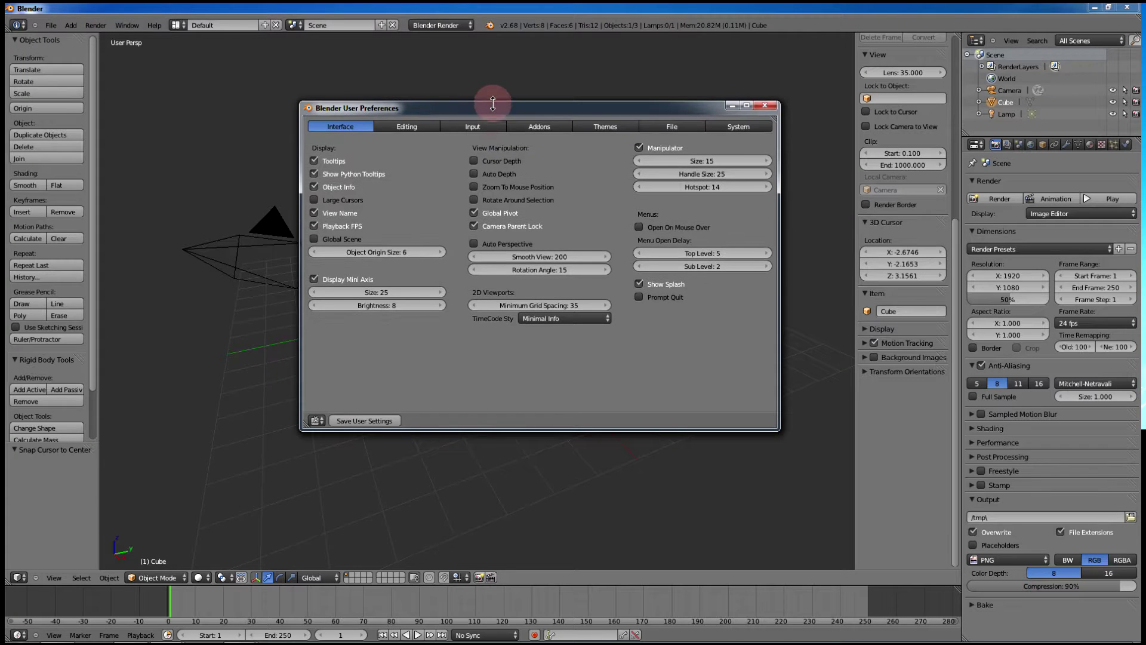
click(533, 128)
drag(541, 110, 520, 73)
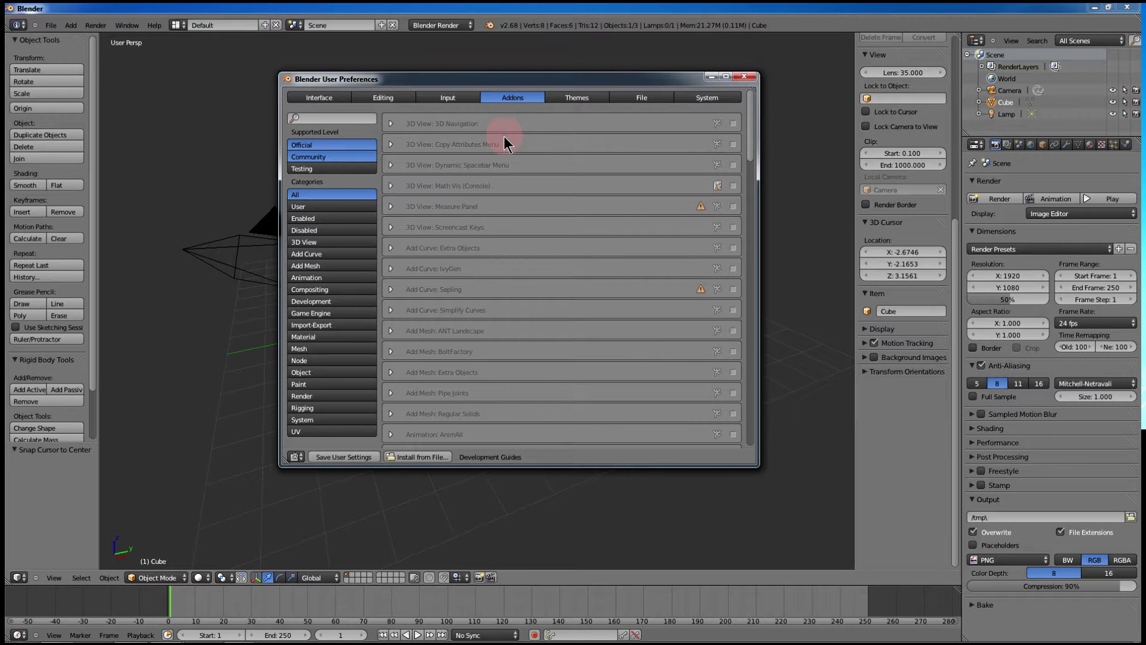
- Search the add-ons for "screencast", enable 3D View: Screencast Keys and expand its details
click(337, 119)
text(screencas)
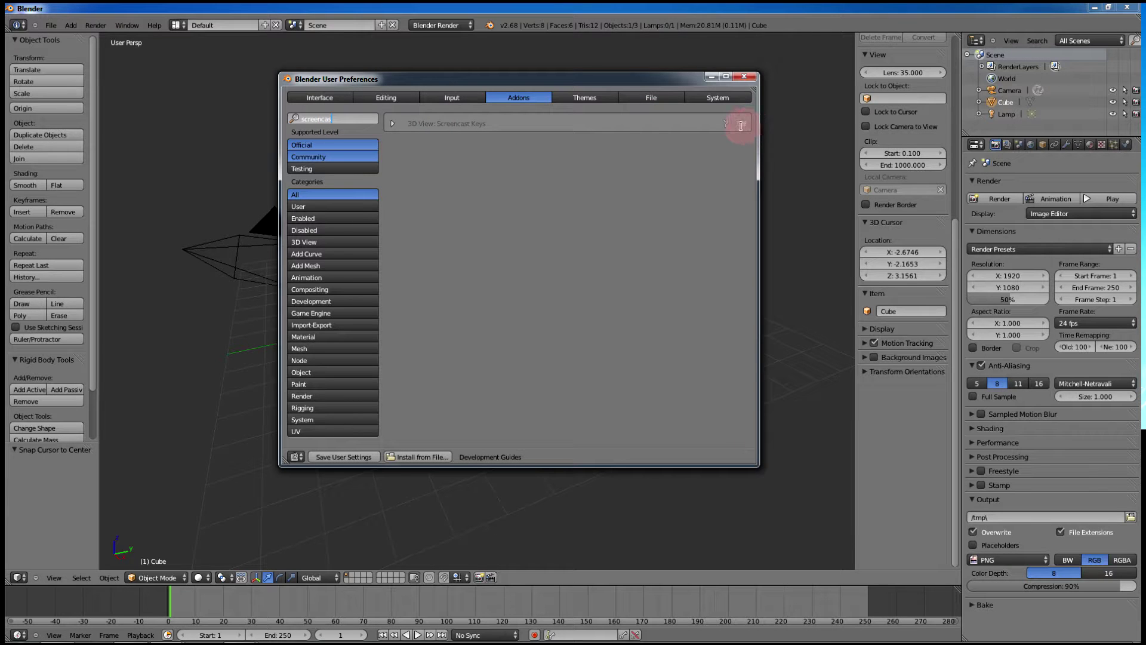
click(742, 125)
click(743, 123)
click(402, 123)
click(327, 118)
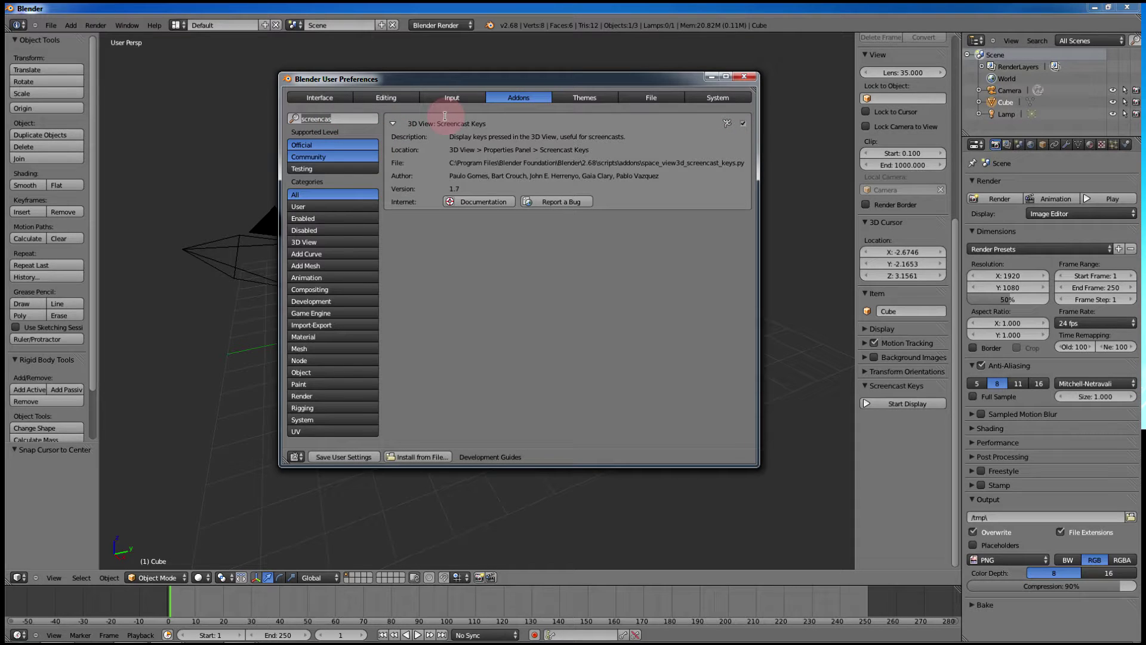
click(343, 119)
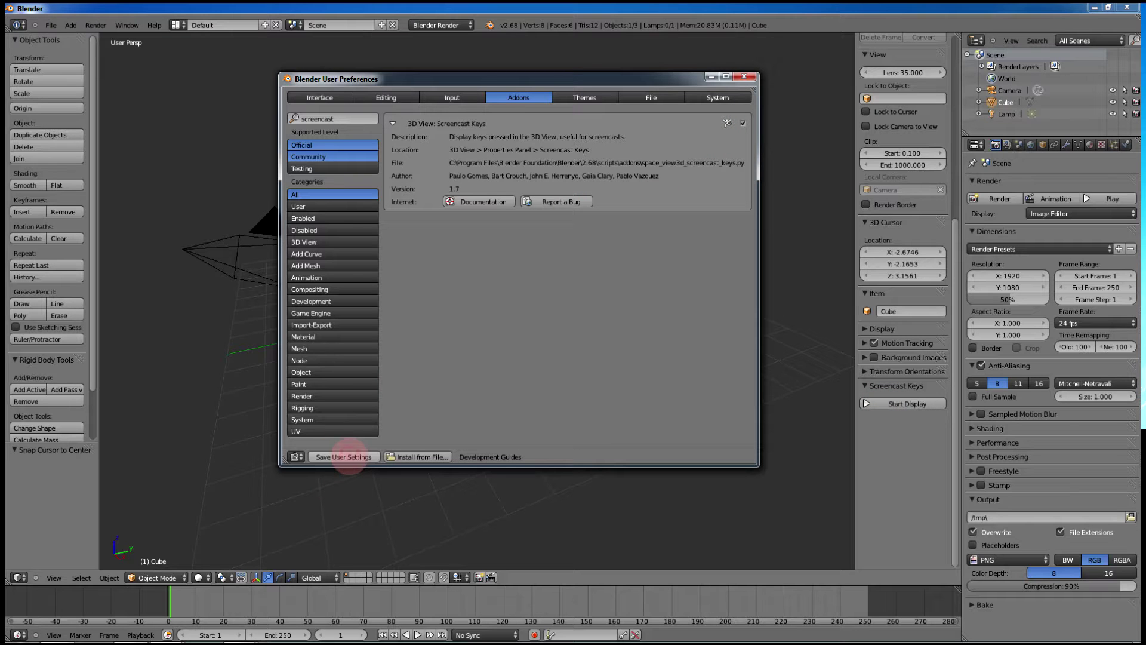
- Save the user settings, close the preferences and start the Screencast Keys display in the 3D View
click(358, 457)
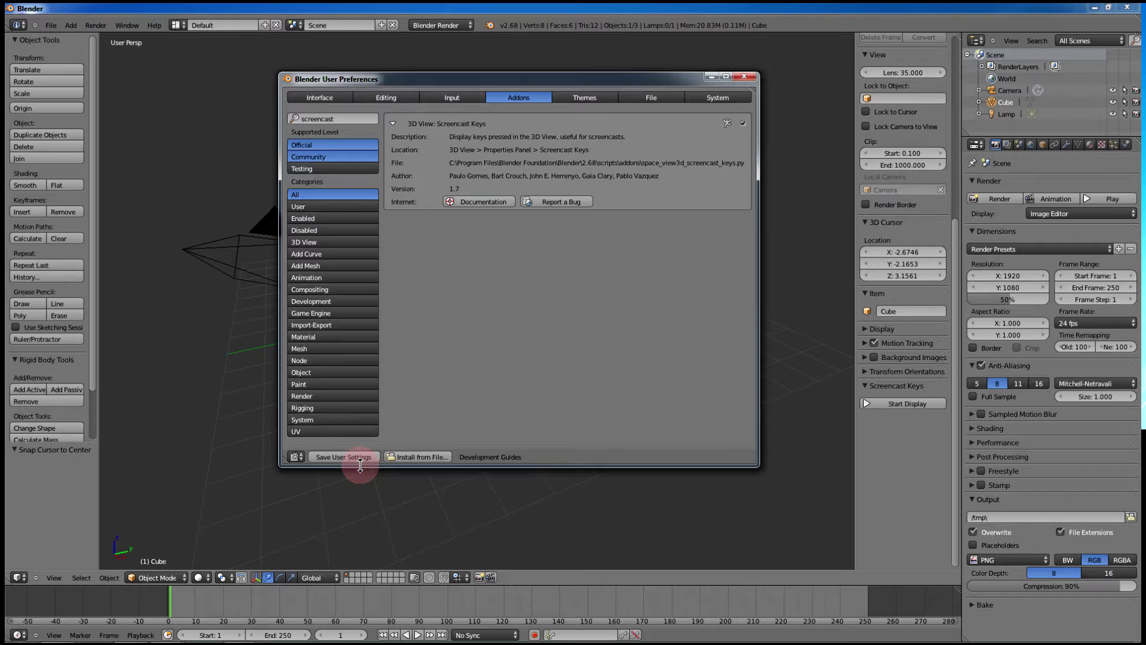
click(748, 78)
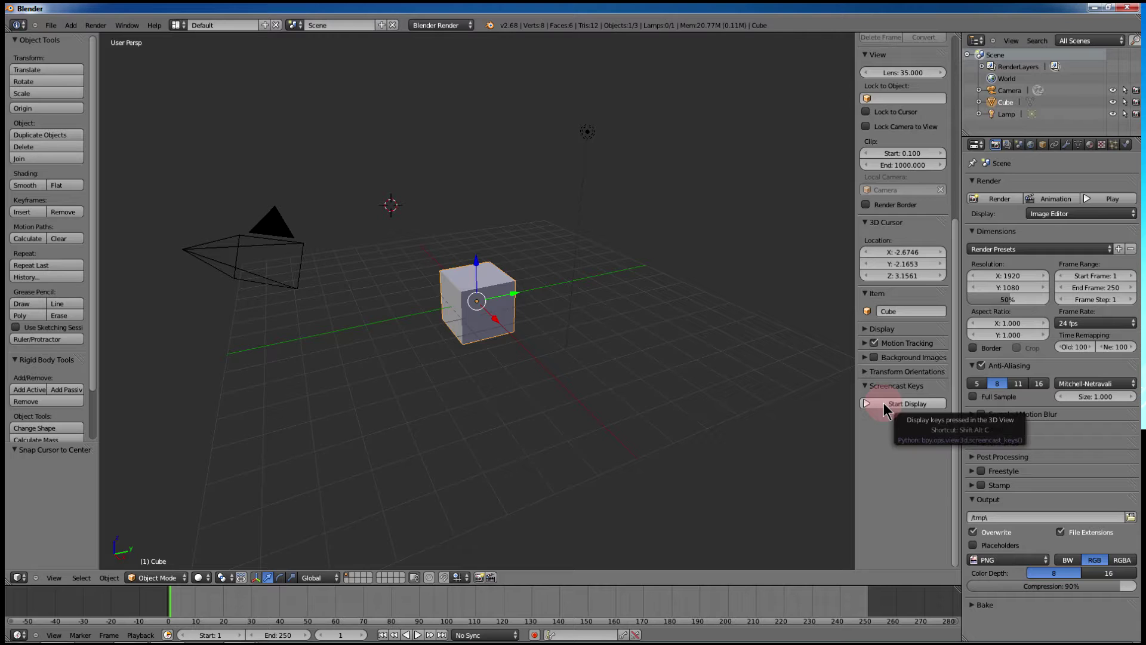
click(885, 406)
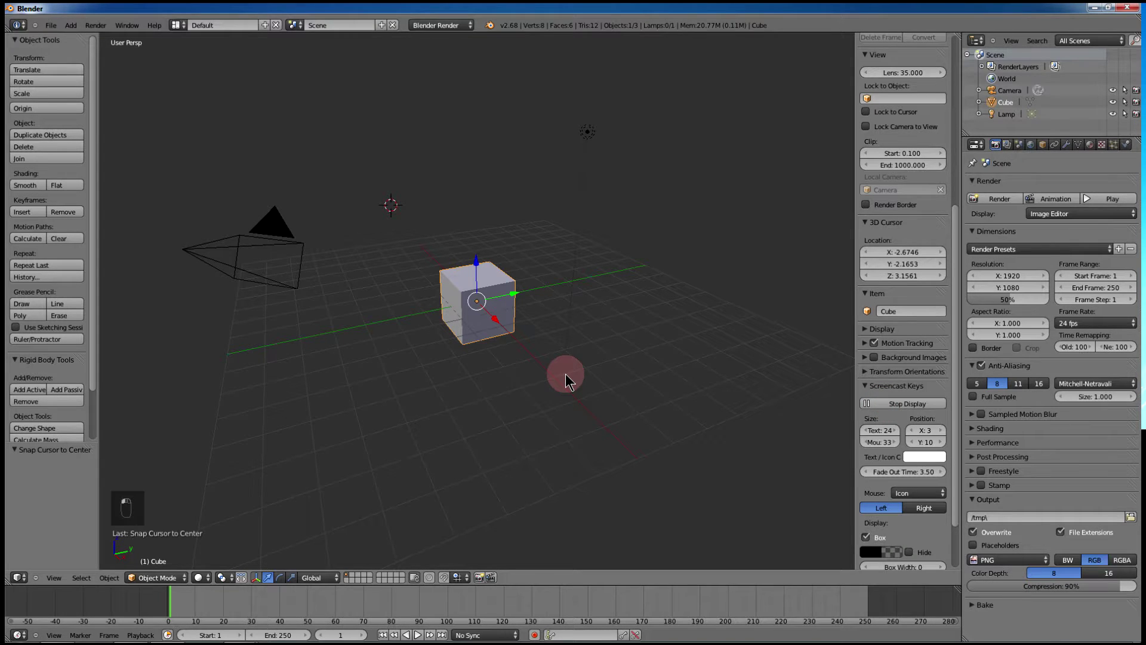
- Place the 3D cursor at about X 2.73, Y 3.72, Z -1.99, and select the lamp, the cube and the camera in turn
click(602, 360)
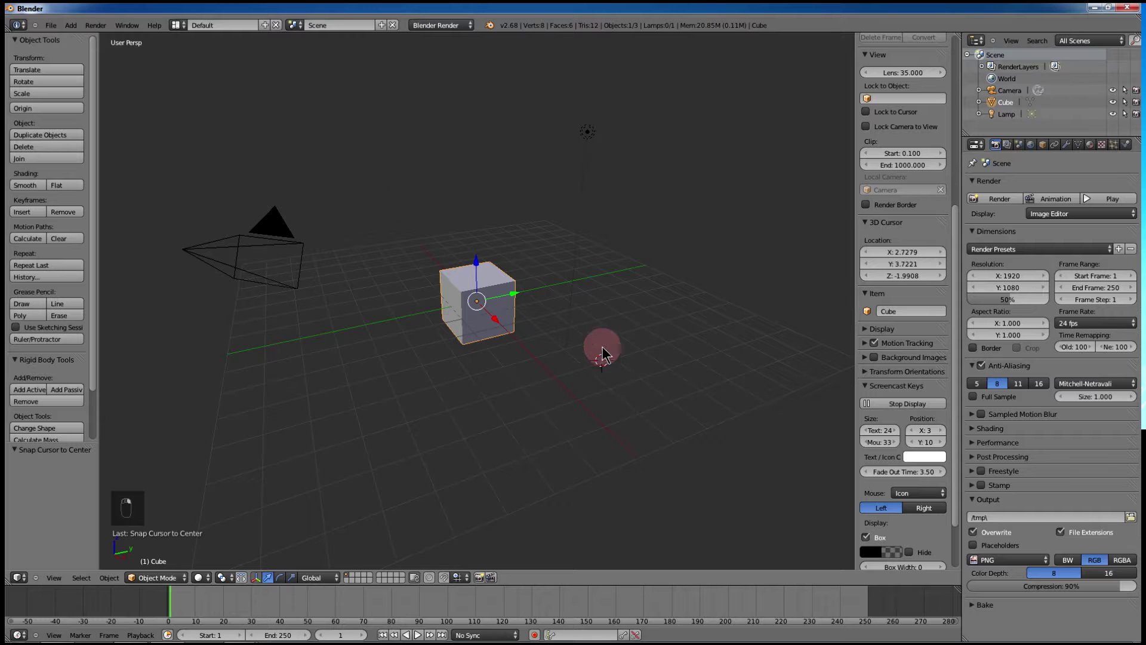
right_click(588, 142)
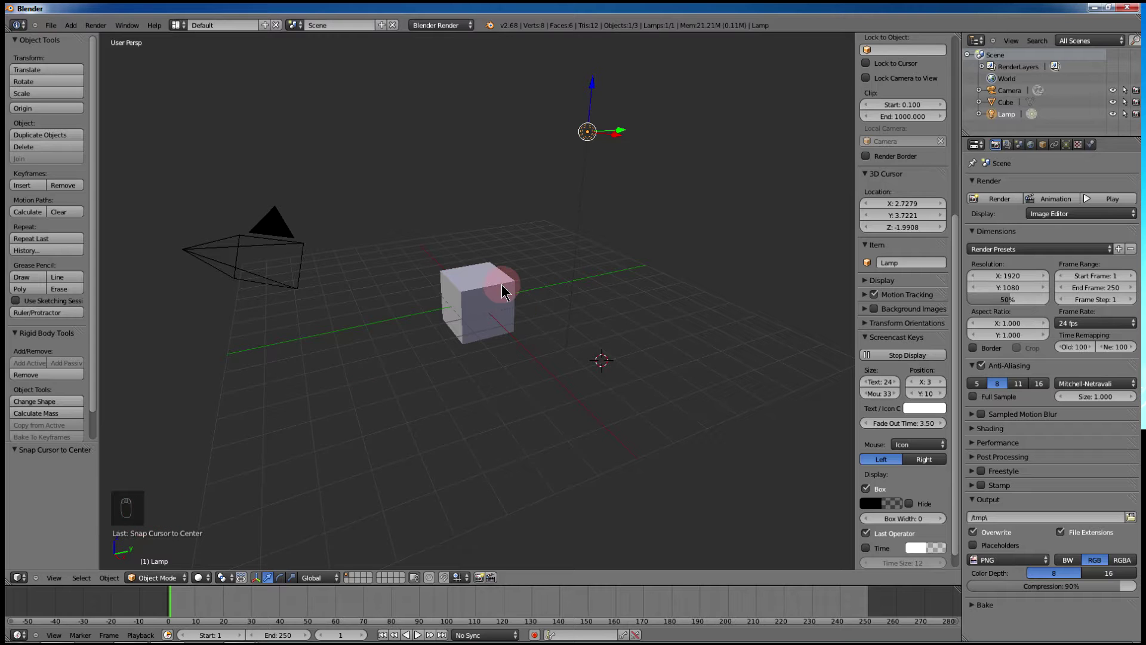
right_click(500, 287)
right_click(272, 225)
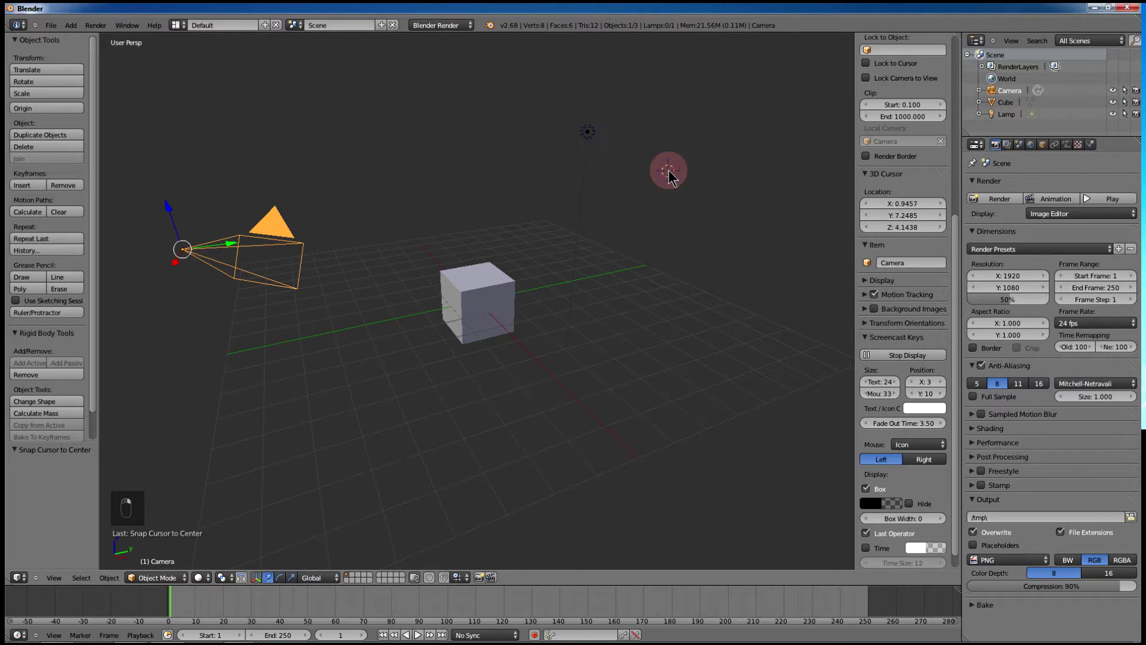
- Place the 3D cursor at several empty spots around the cube and snap it back to the scene center
click(683, 283)
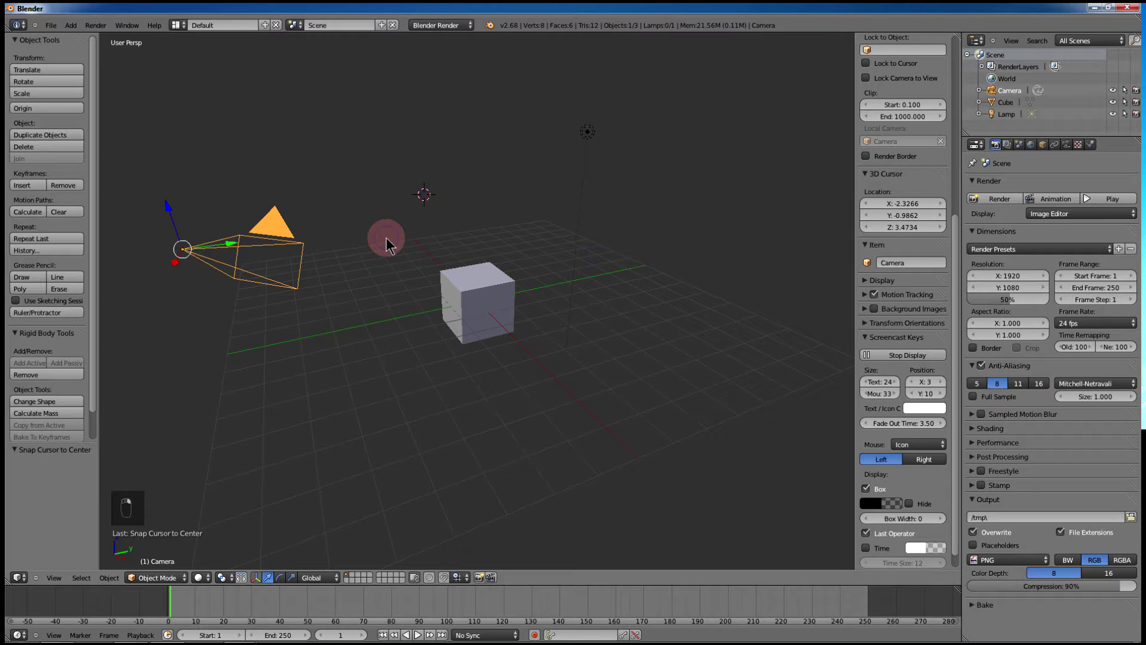
click(416, 219)
click(449, 187)
click(455, 236)
key(shift+s)
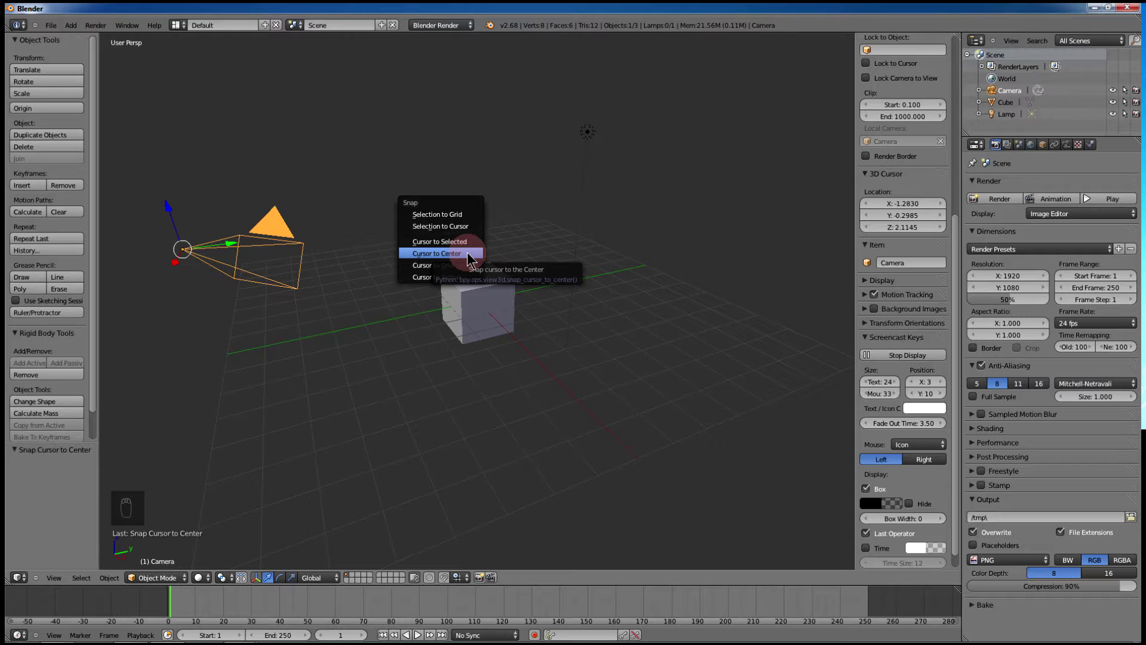
click(468, 256)
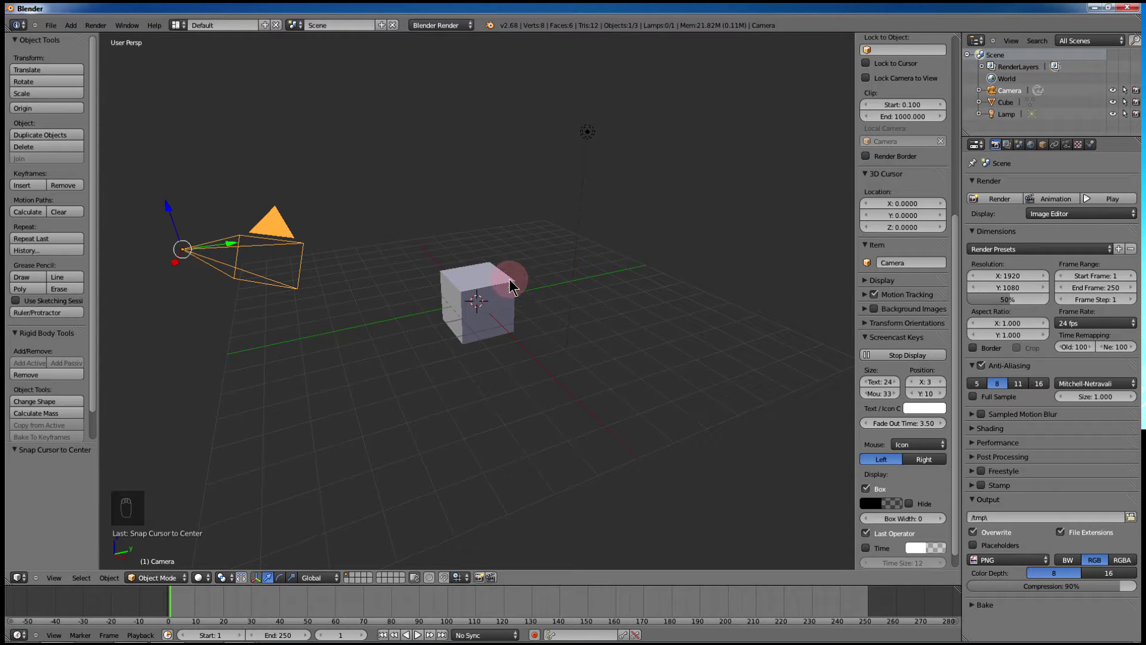
- Examine the cube and its surroundings in the 3D View from another angle, from near and far, and with the view shifted
mouse_move(512, 281)
middle_down()
mouse_move(519, 299)
mouse_move(474, 289)
mouse_move(502, 276)
mouse_move(555, 283)
mouse_move(552, 299)
mouse_move(507, 266)
mouse_move(553, 249)
mouse_move(553, 276)
mouse_move(538, 287)
mouse_move(487, 285)
mouse_move(519, 275)
middle_up()
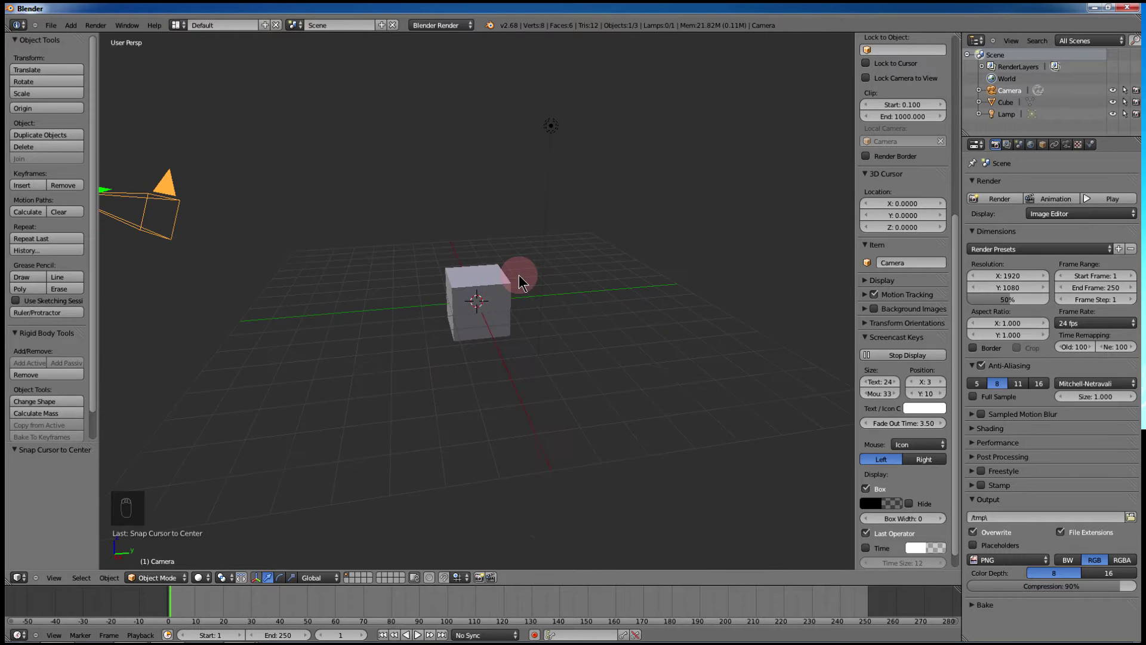
scroll(520, 276, up, 5)
scroll(519, 276, down, 9)
scroll(519, 276, up, 3)
scroll(519, 278, up, 2)
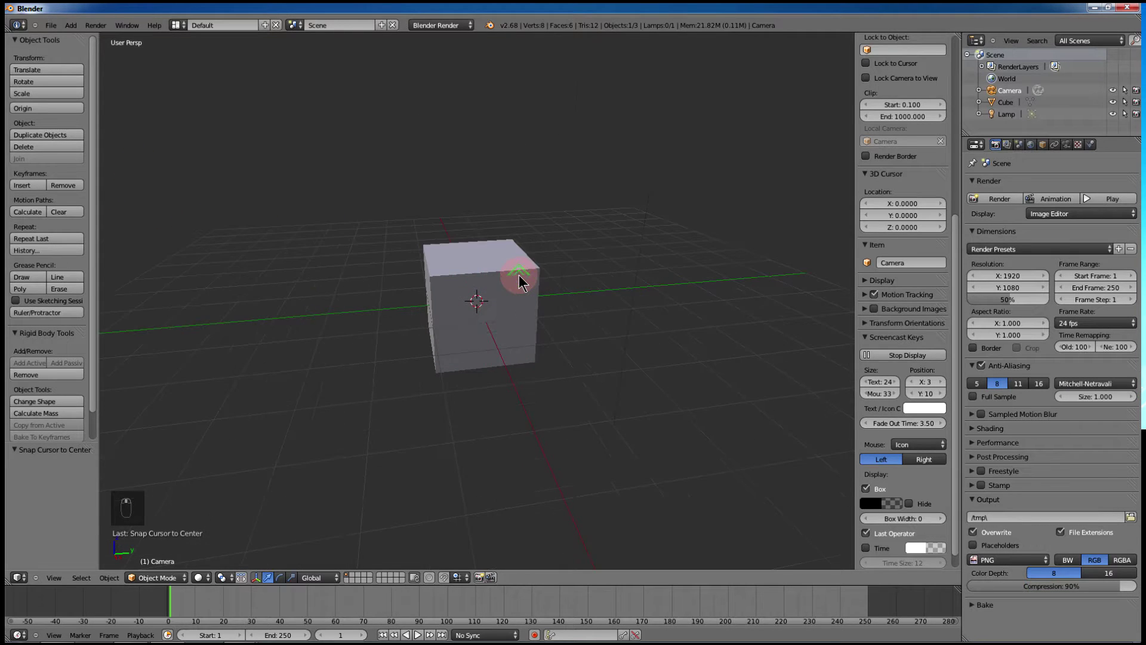
scroll(499, 280, up, 1)
shift+middle_drag(493, 276, 463, 289)
scroll(463, 290, down, 4)
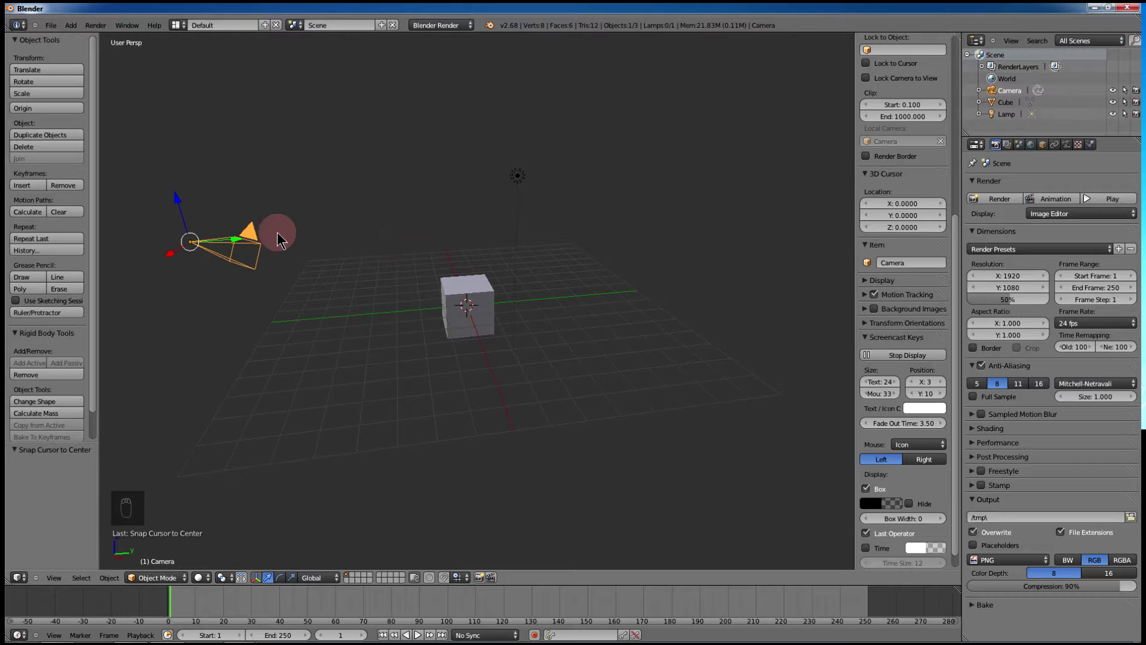
- Move the camera freely by about X 0.22, Y 2.41, Z 0.43, along Y only by about -1.24, and along Z only by about -0.91
key(g)
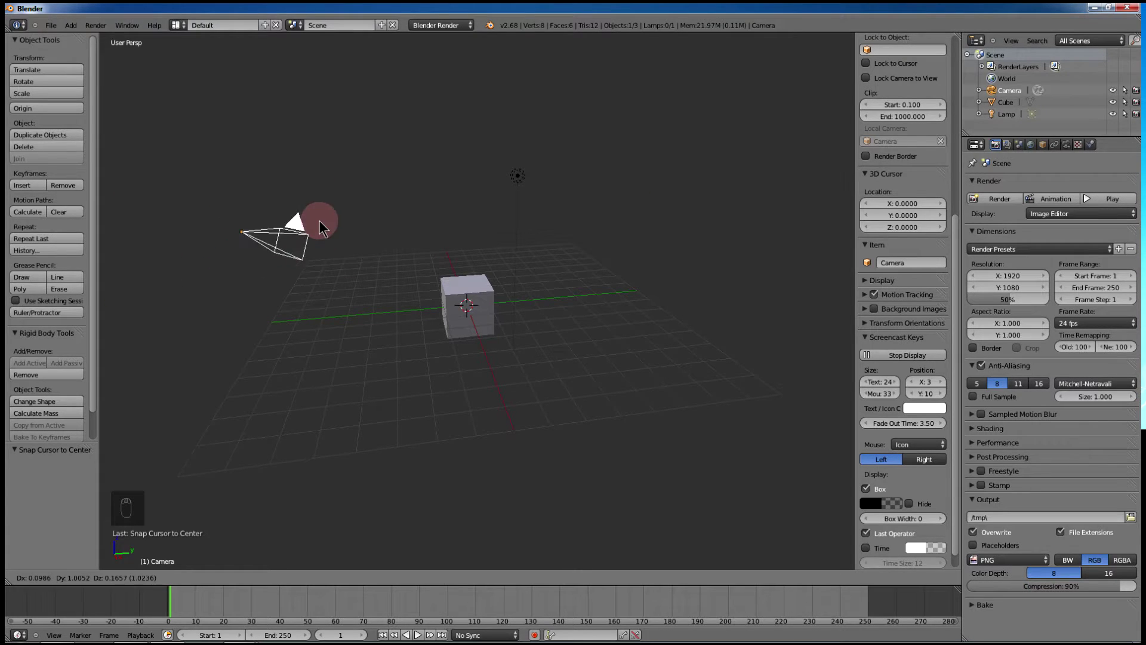
click(390, 205)
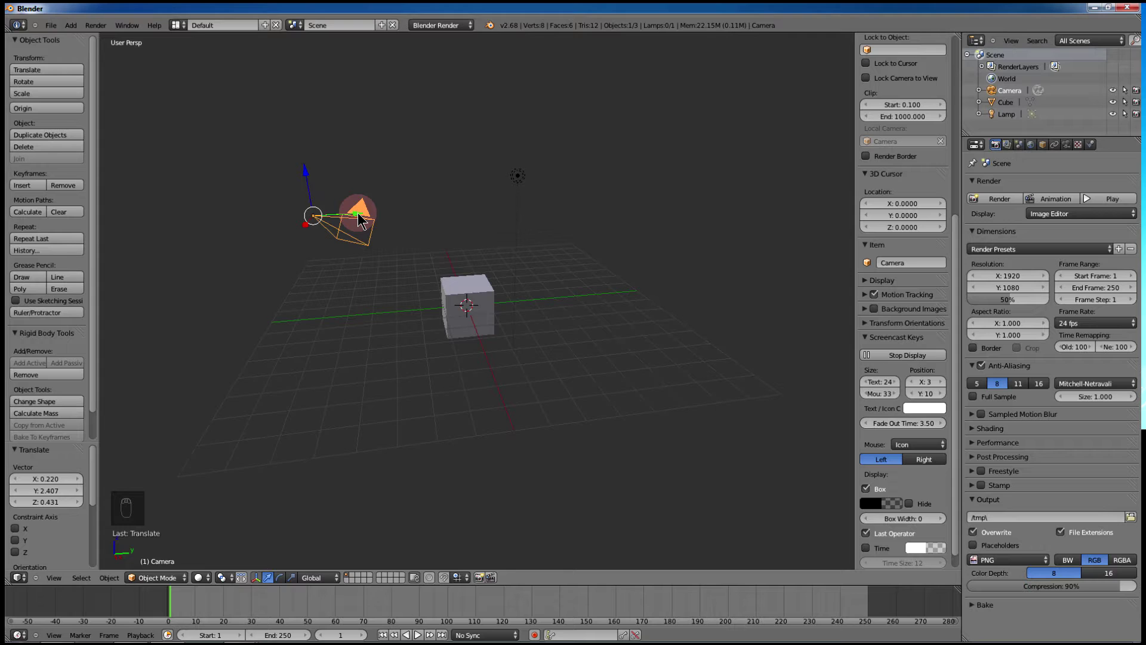
key(g)
key(y)
click(289, 214)
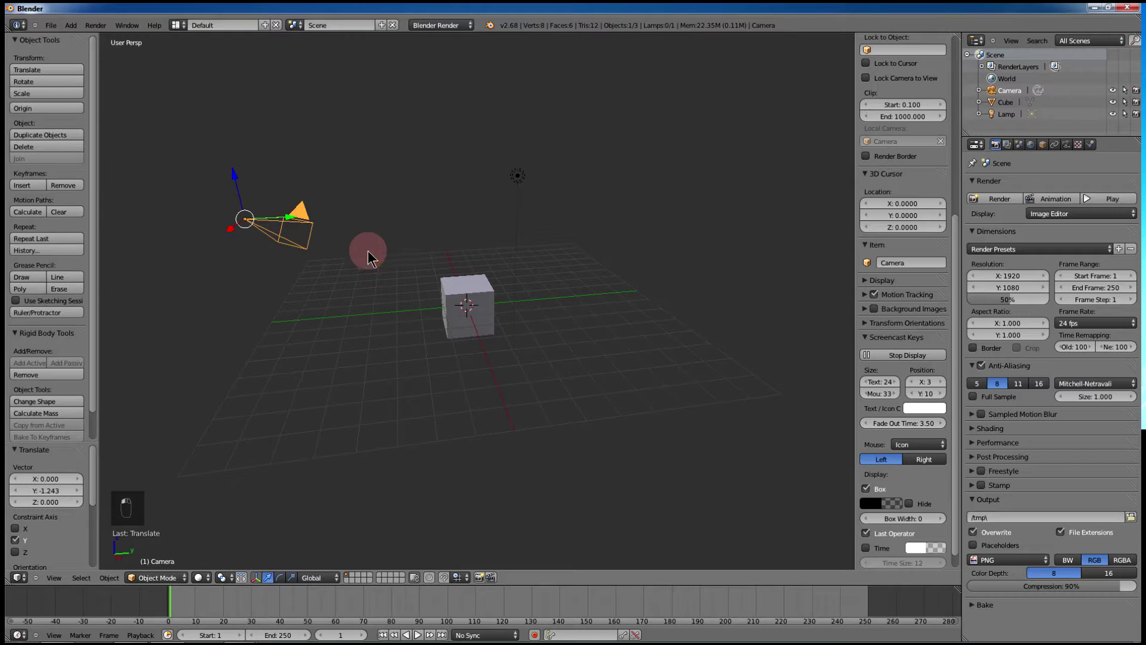
drag(233, 174, 245, 202)
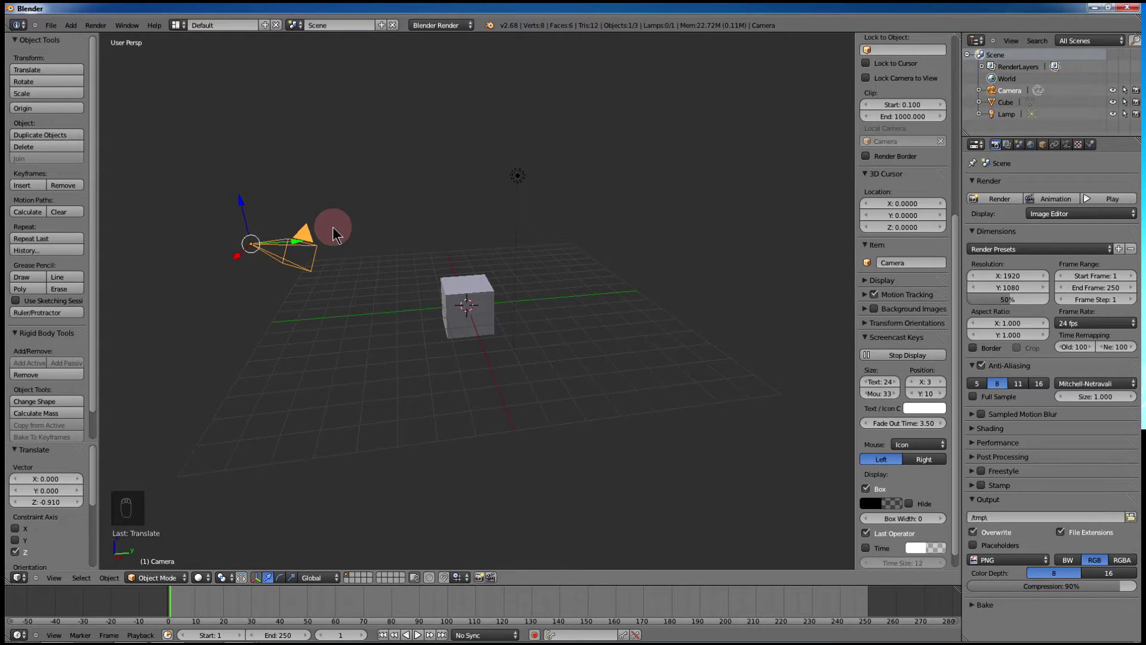
- Select the cube, grab and move it by about X 1.17, Y 3.95, Z 1.61, and undo the move
right_click(478, 301)
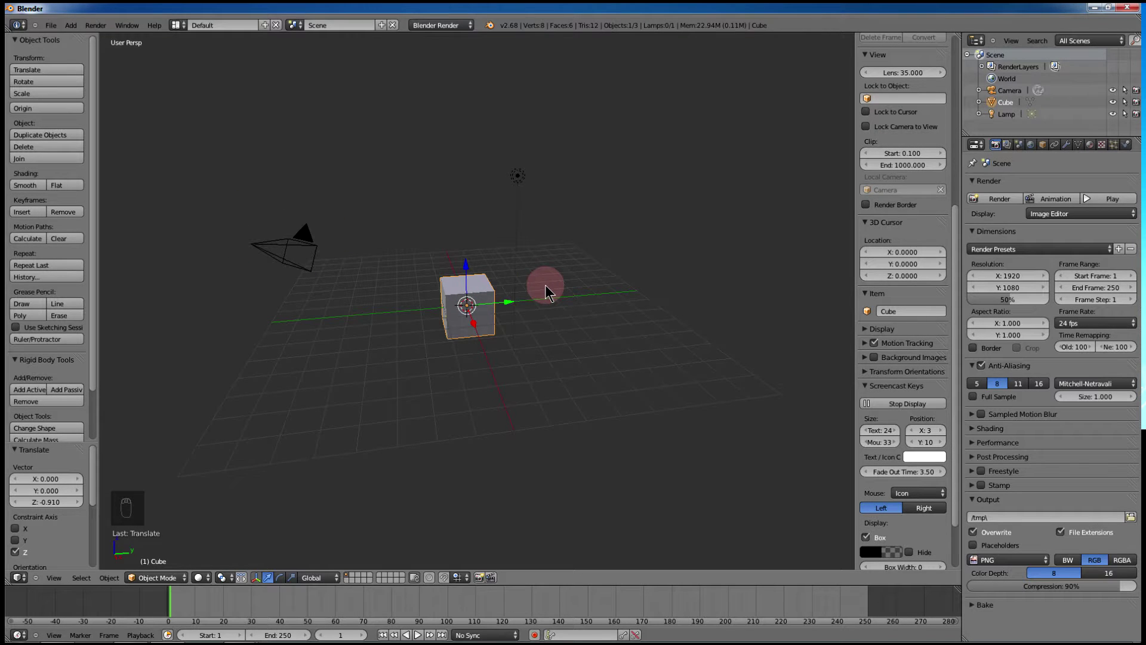
mouse_move(547, 292)
middle_down()
mouse_move(558, 283)
mouse_move(540, 275)
middle_up()
key(g)
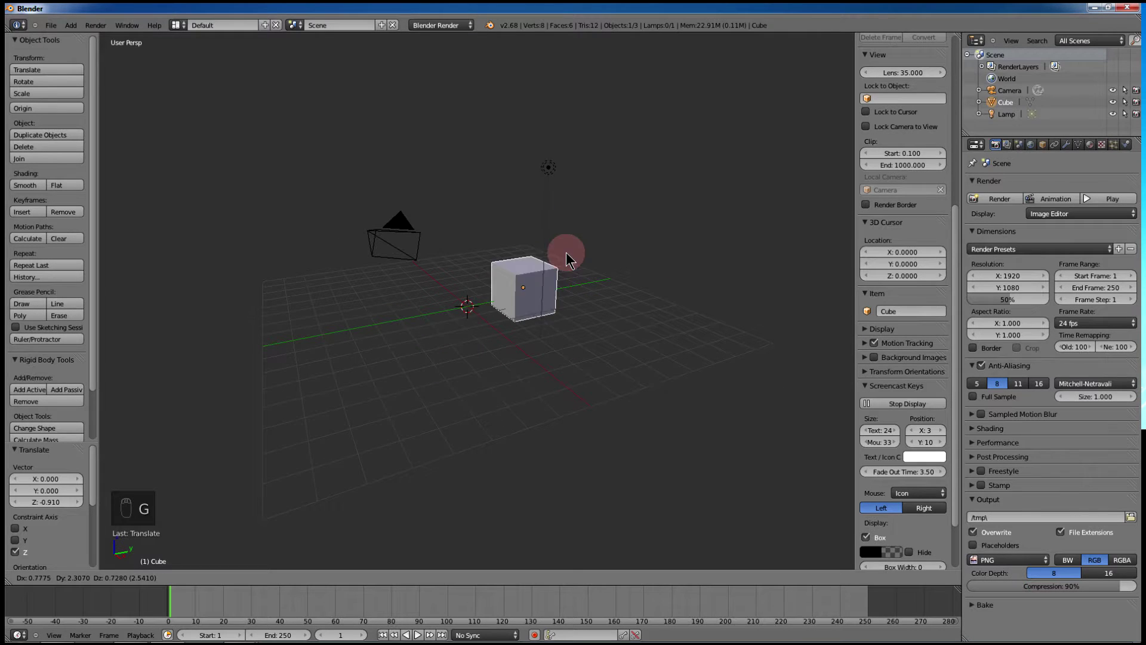
click(637, 242)
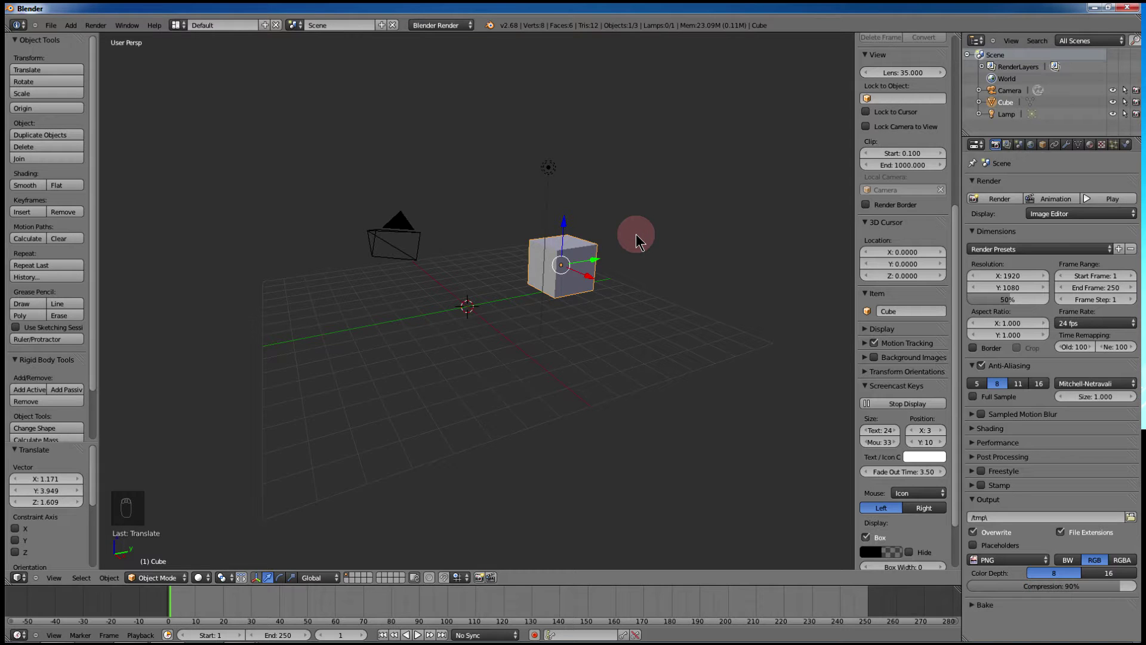
key(ctrl+z)
- Move the cube directly by about X -1.24, Y 6.81, Z 1.95, and undo the move
middle_drag(567, 232, 487, 288)
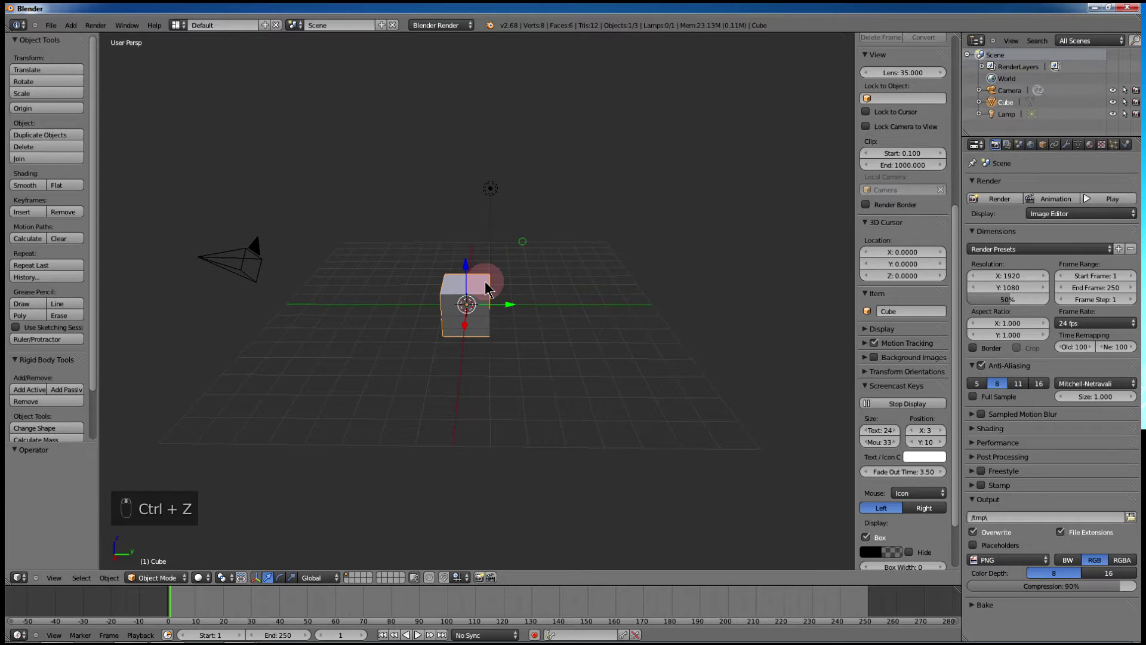
right_drag(487, 284, 650, 220)
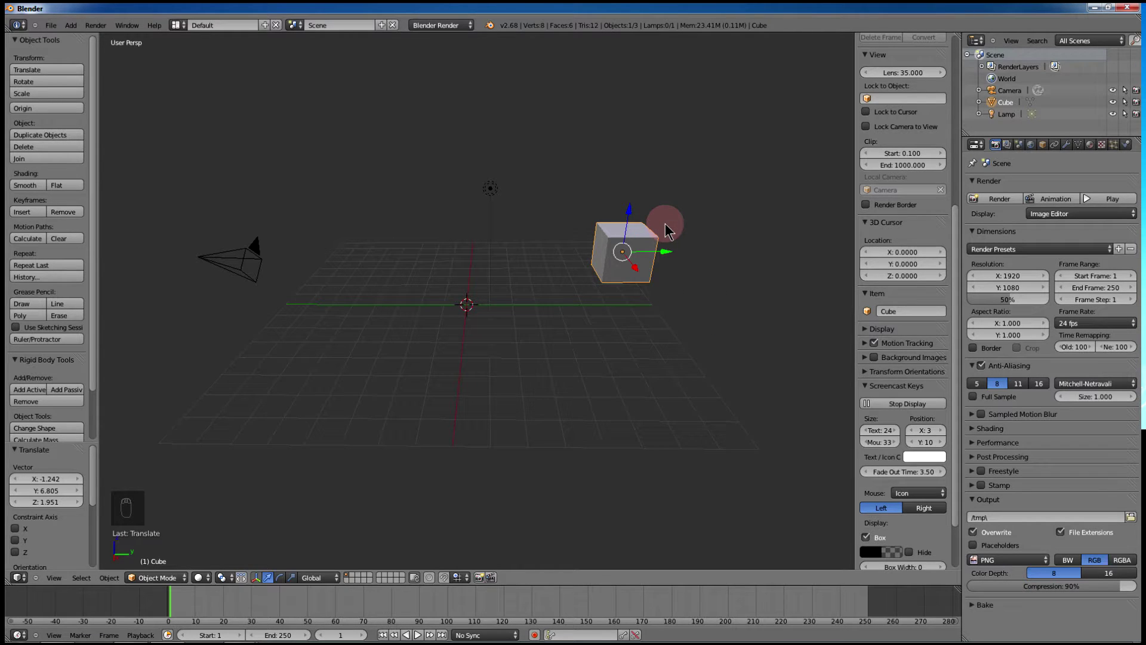
key(ctrl+z)
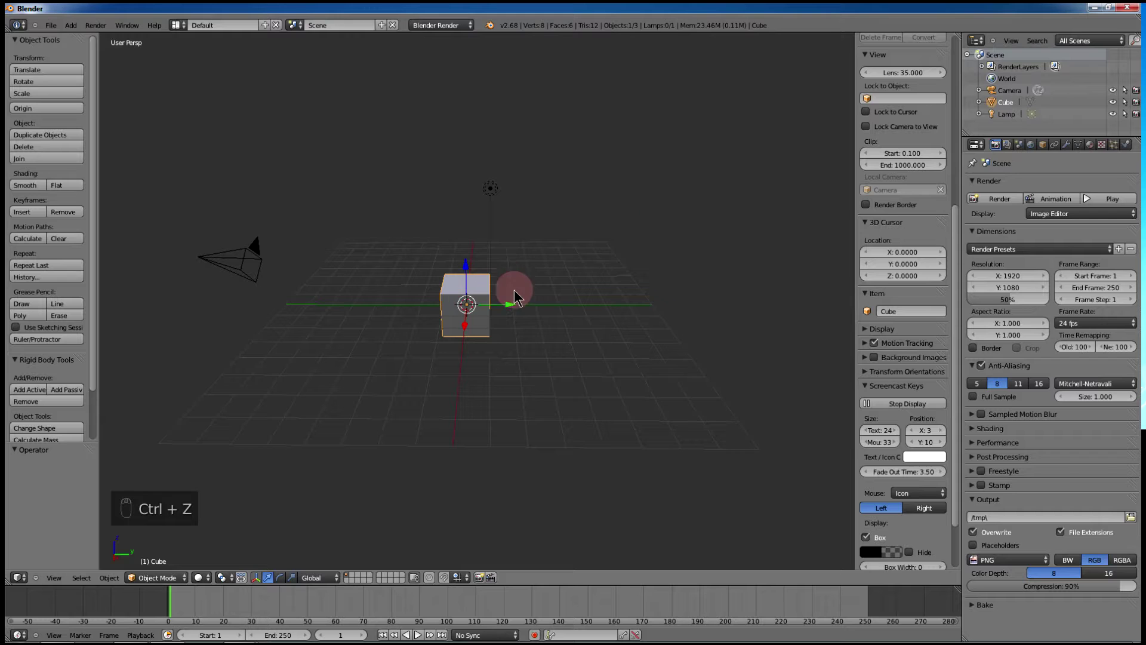
- Move the cube directly by about X 1.30, Y 4.47, Z 0.73, confirm its position and undo the move
middle_drag(564, 280, 531, 281)
scroll(502, 277, up, 2)
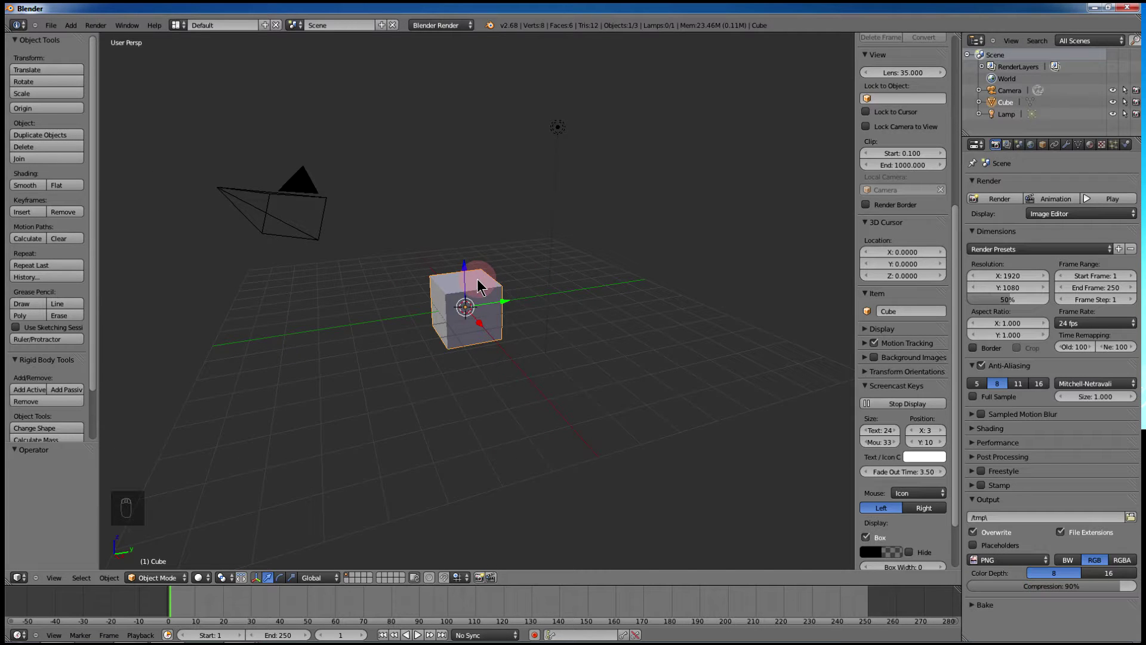
right_drag(478, 287, 644, 269)
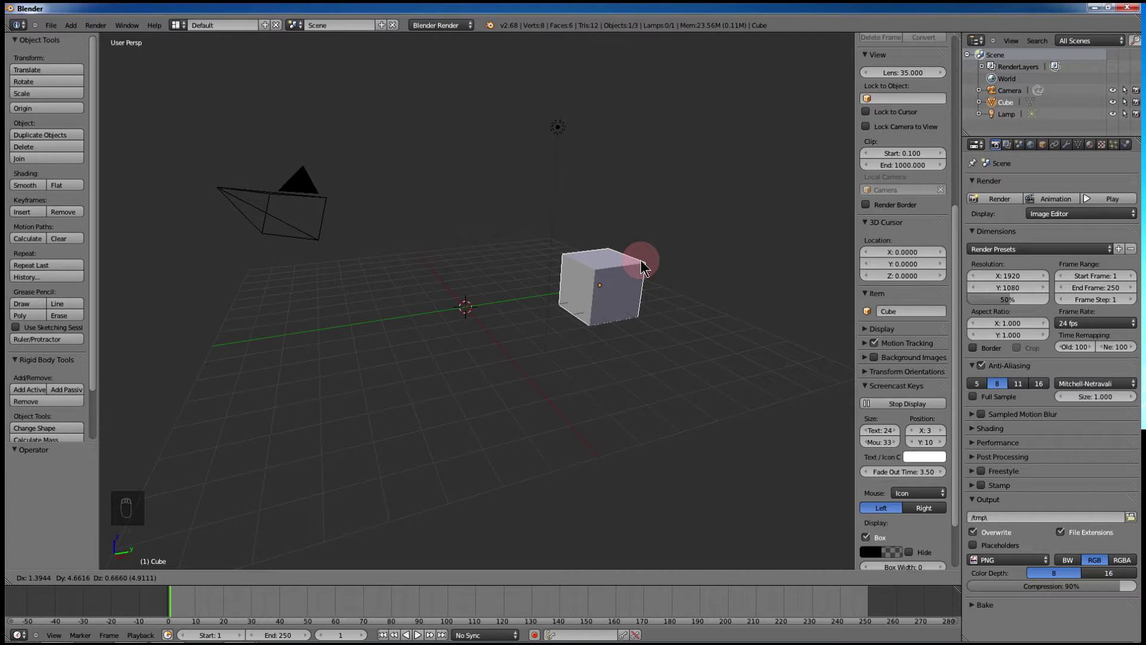
right_drag(641, 261, 635, 258)
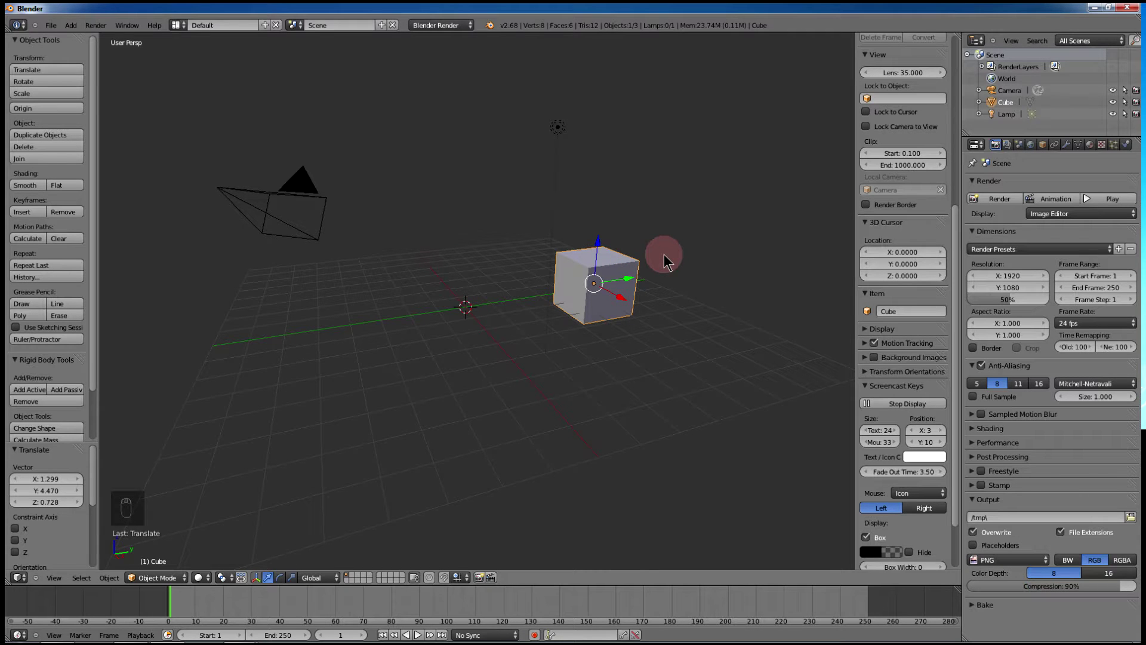
key(ctrl+z)
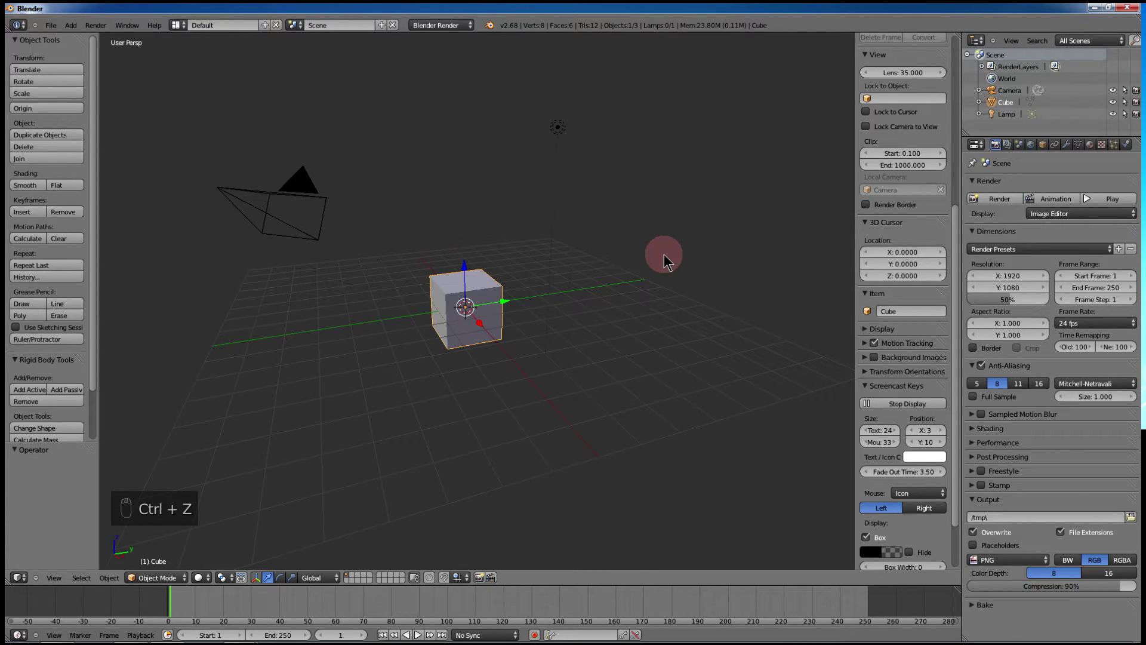
- Open the user preferences, place the window over the middle of the 3D View and make it taller
click(53, 26)
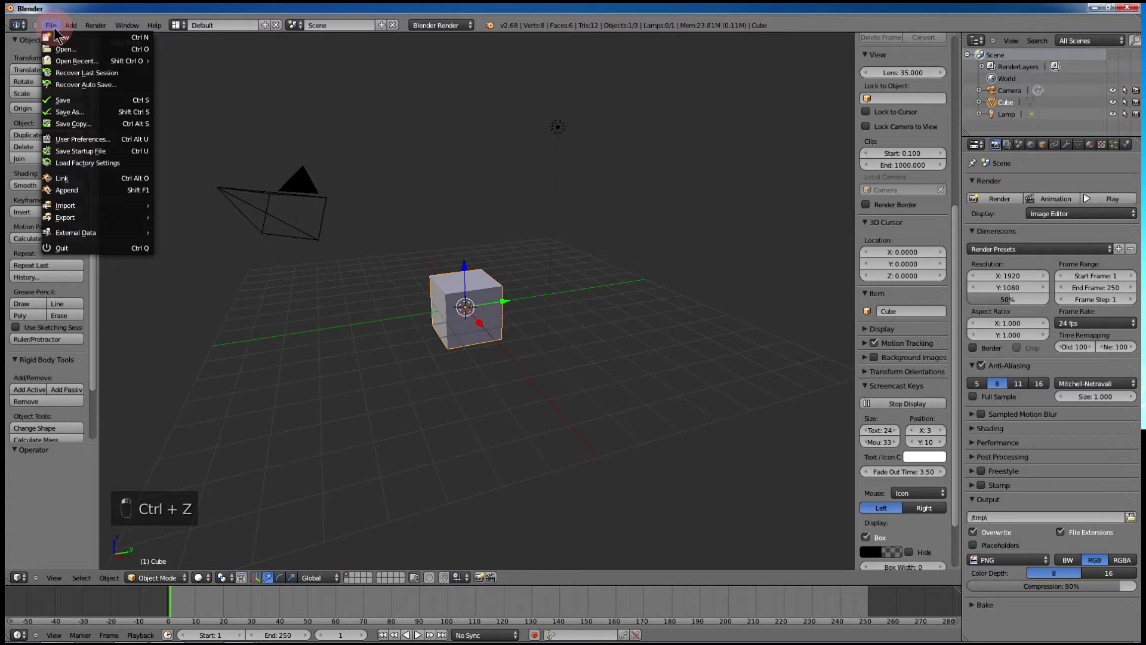
click(80, 138)
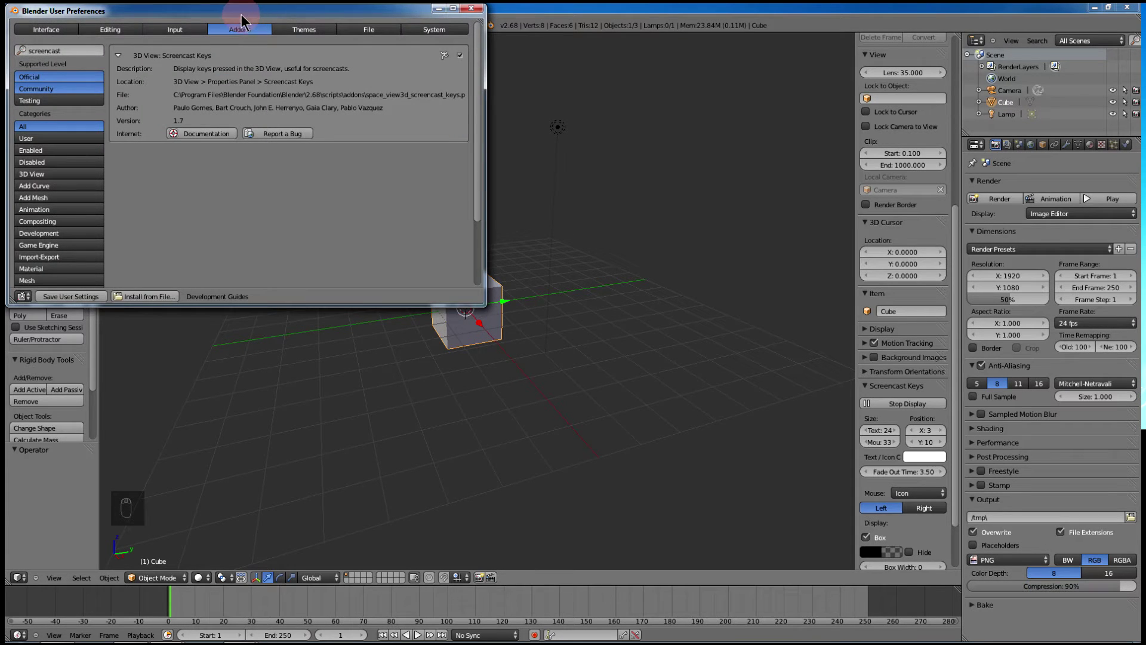
drag(241, 14, 597, 456)
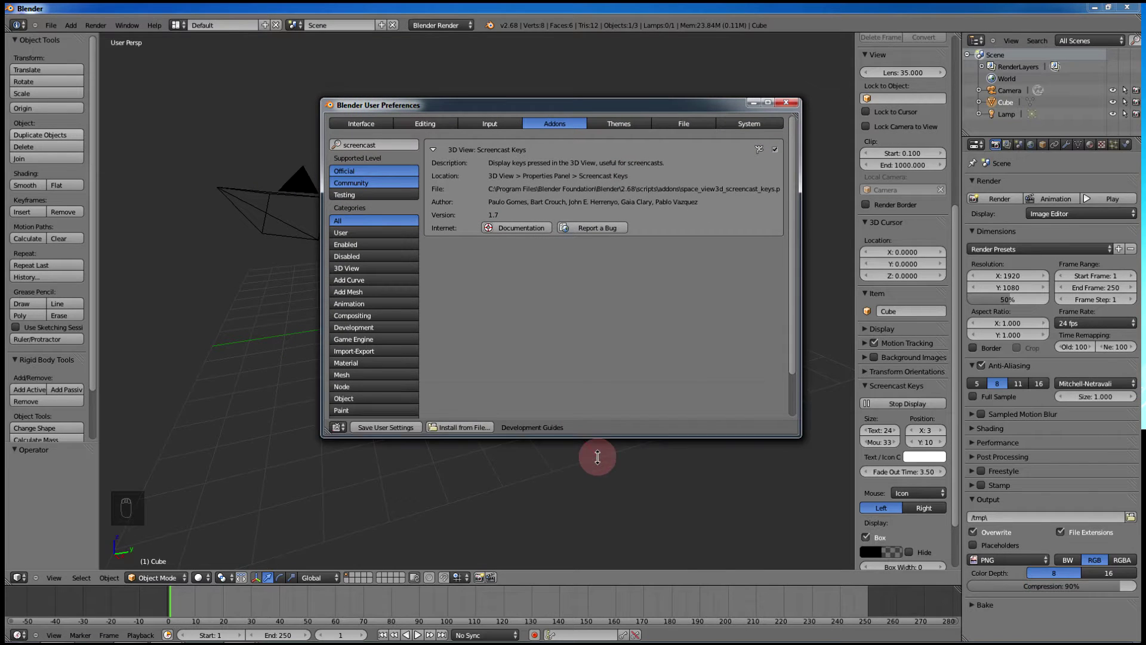
- Look through the Interface and Input preferences and enable Release confirms for transforms in the Editing preferences
click(372, 123)
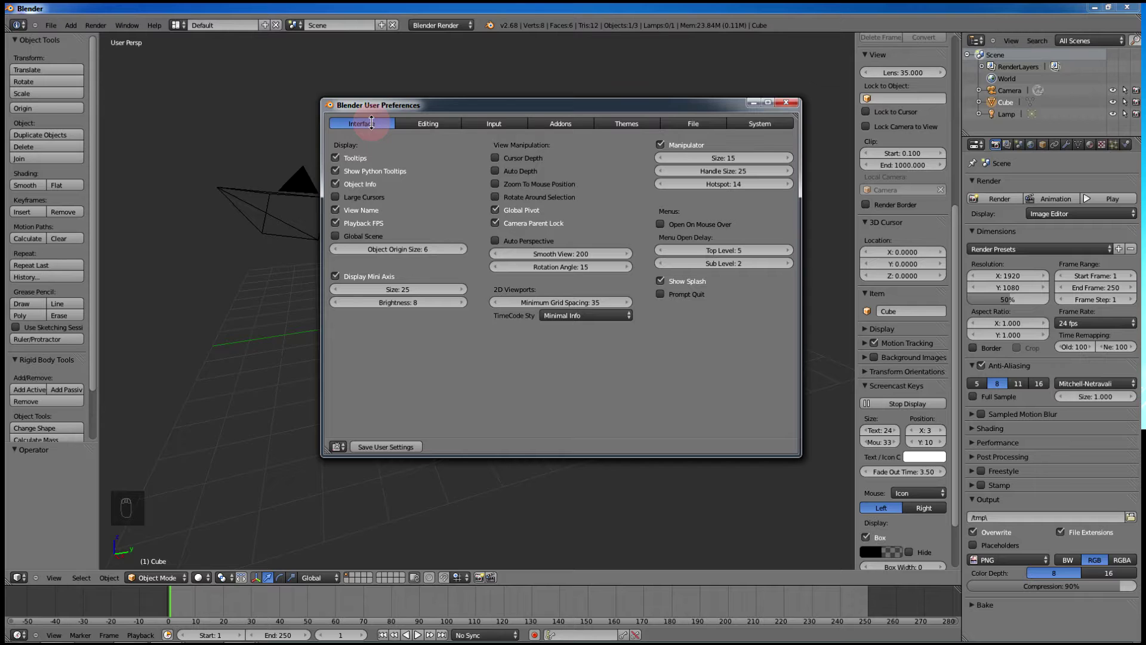
click(424, 125)
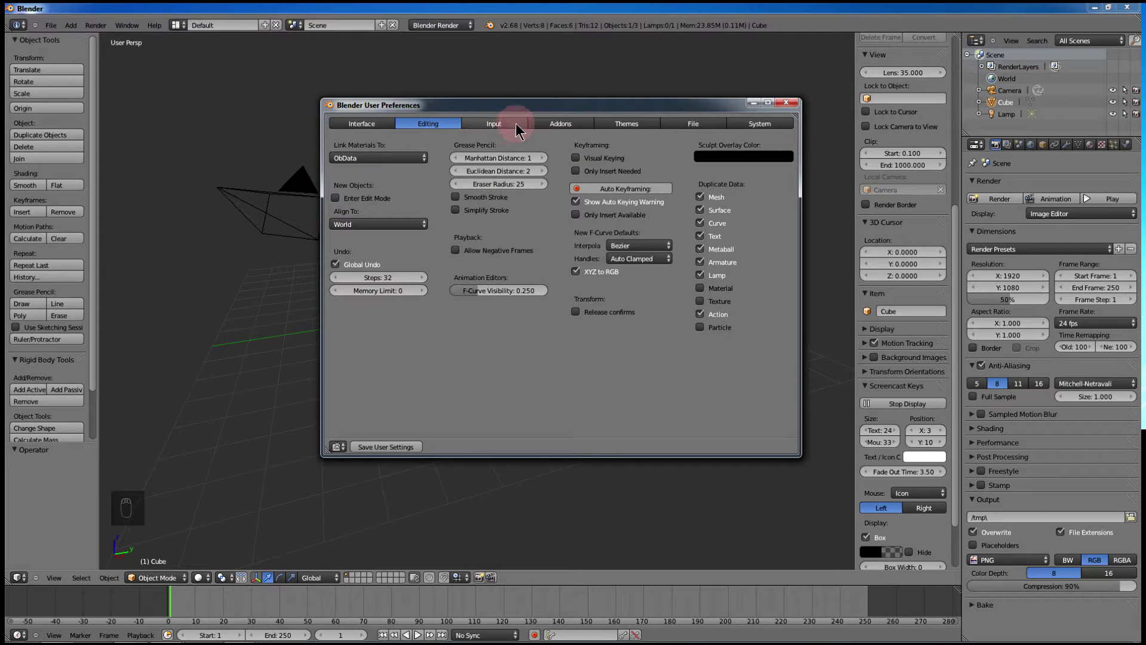
click(489, 124)
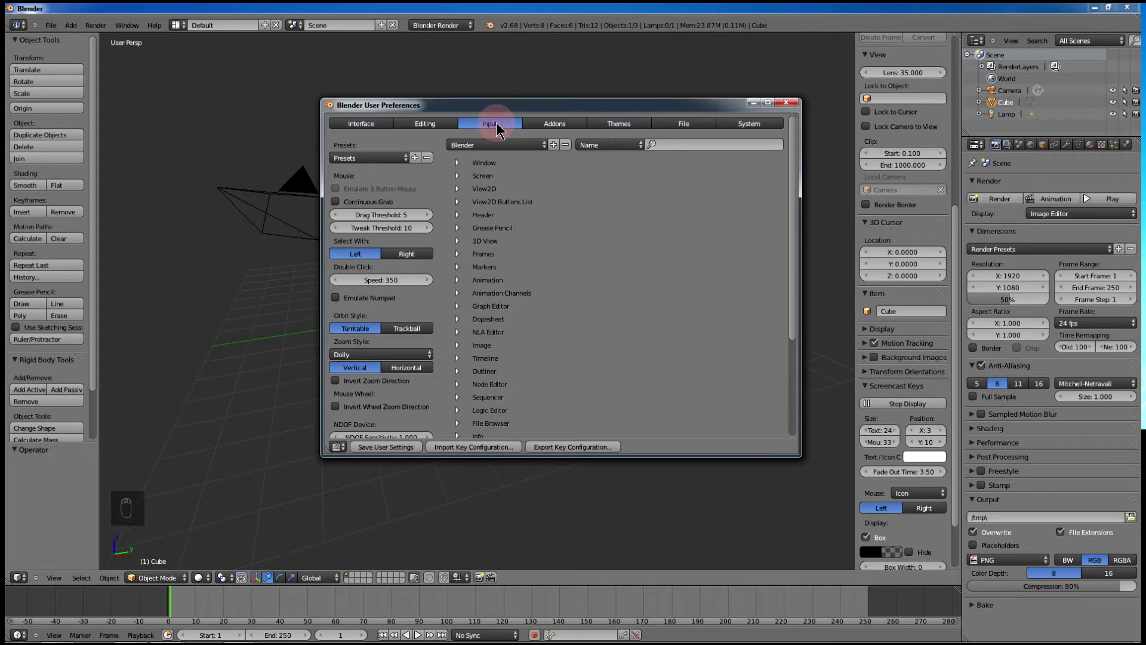
click(435, 123)
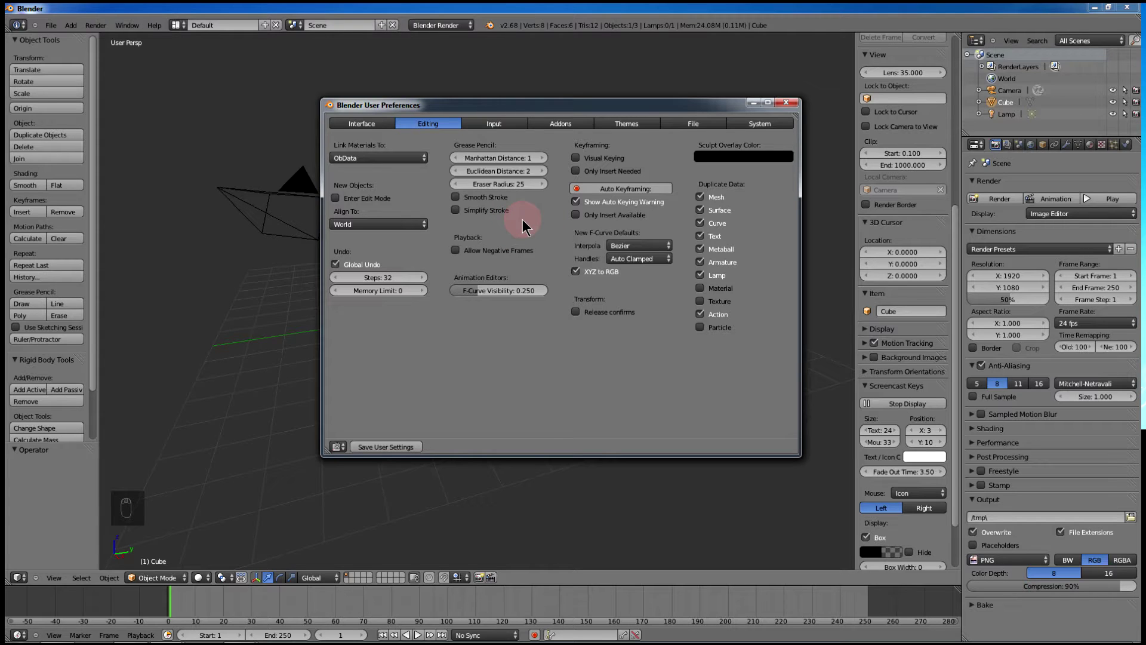
click(575, 312)
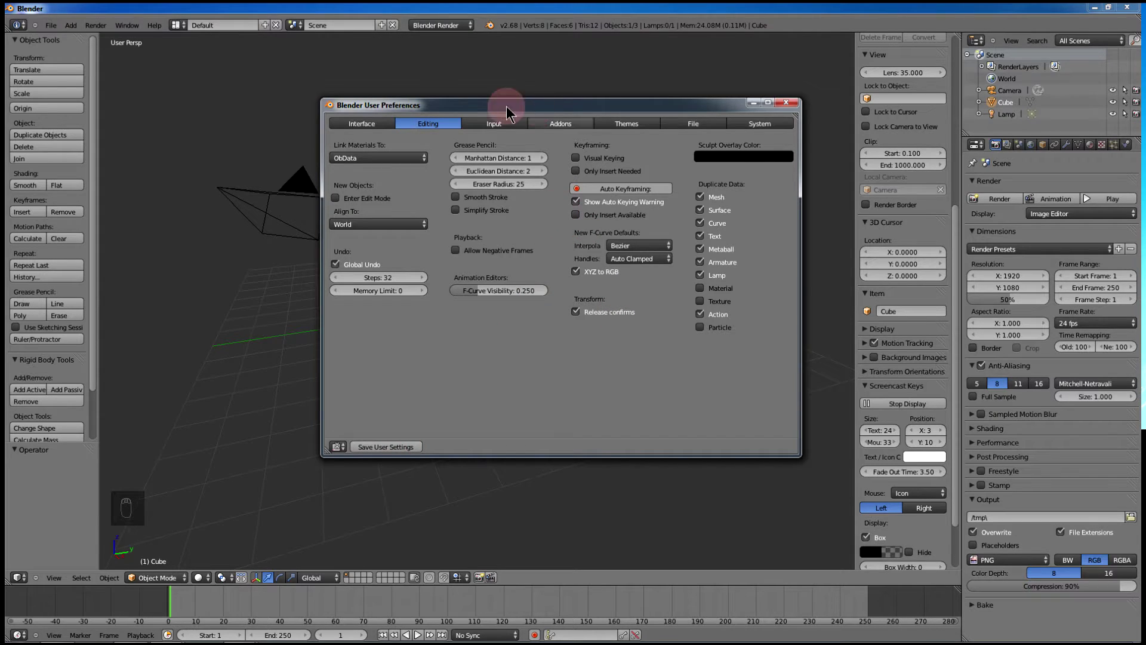
- Revisit the Interface and Input preferences, return to Editing and save the user settings
click(367, 124)
click(407, 124)
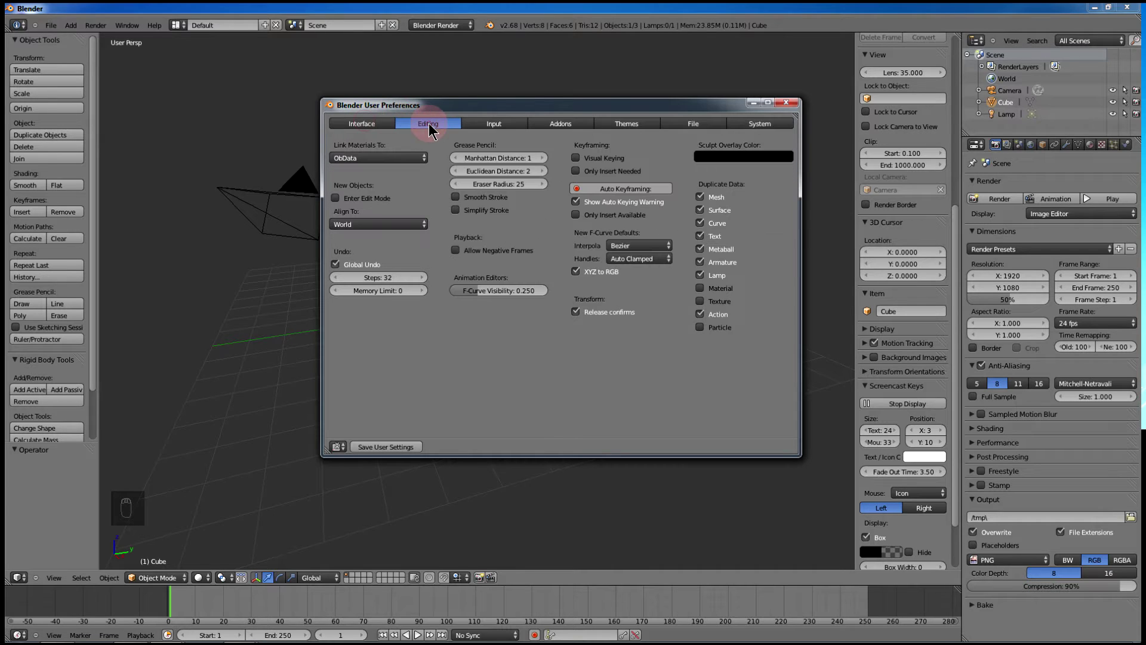
click(494, 124)
click(429, 123)
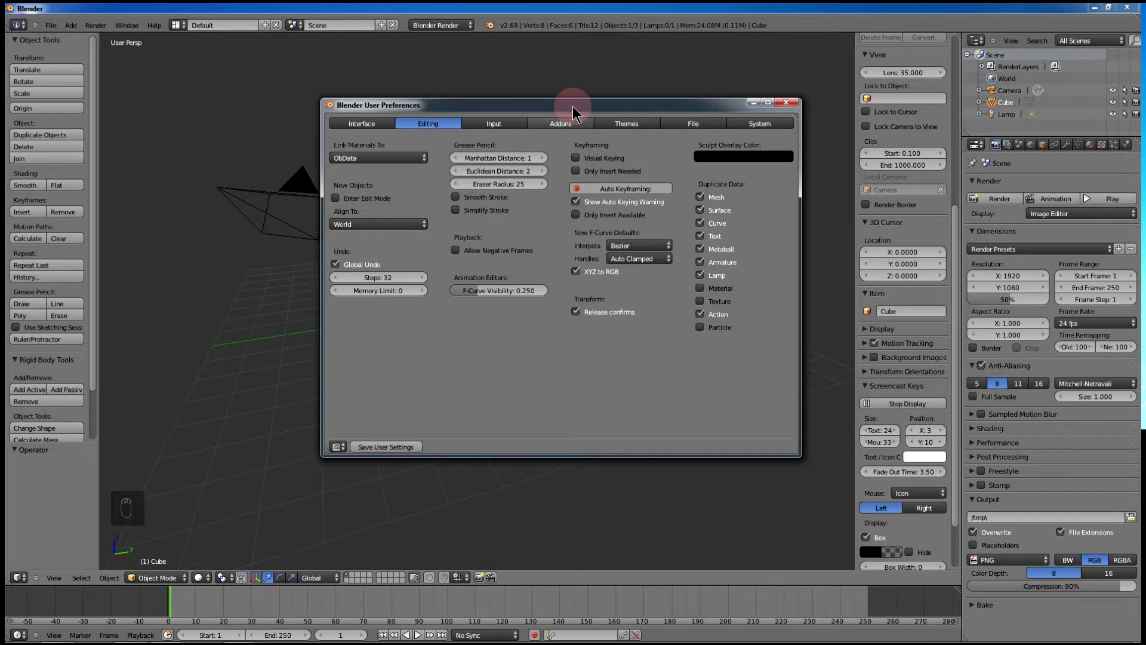
drag(572, 105, 590, 122)
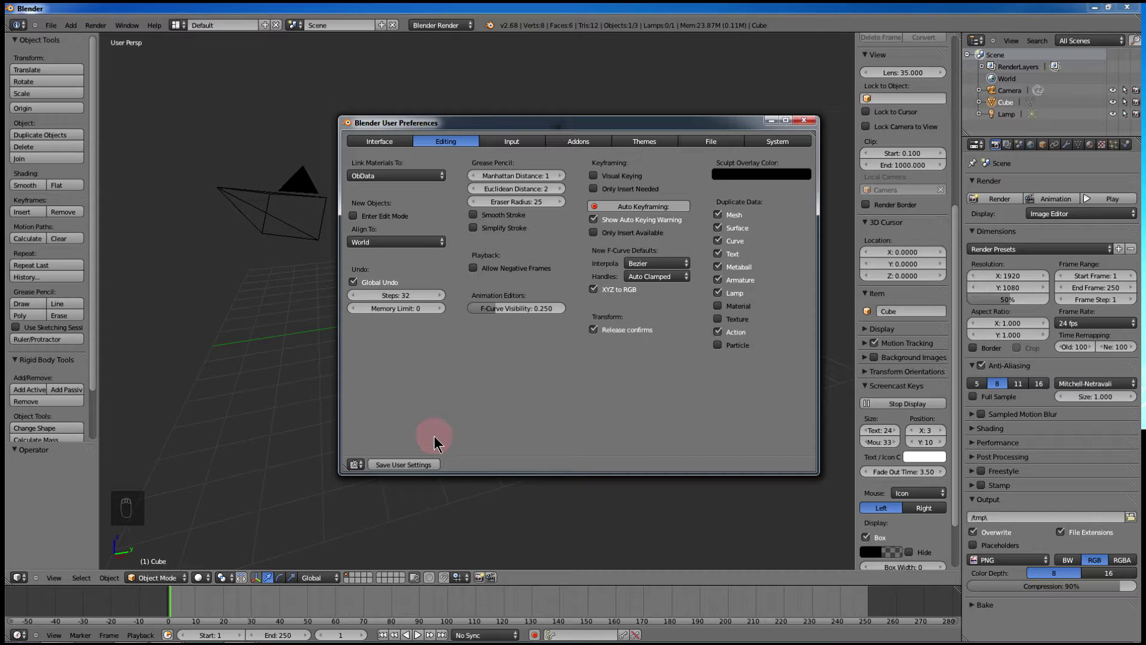
click(421, 465)
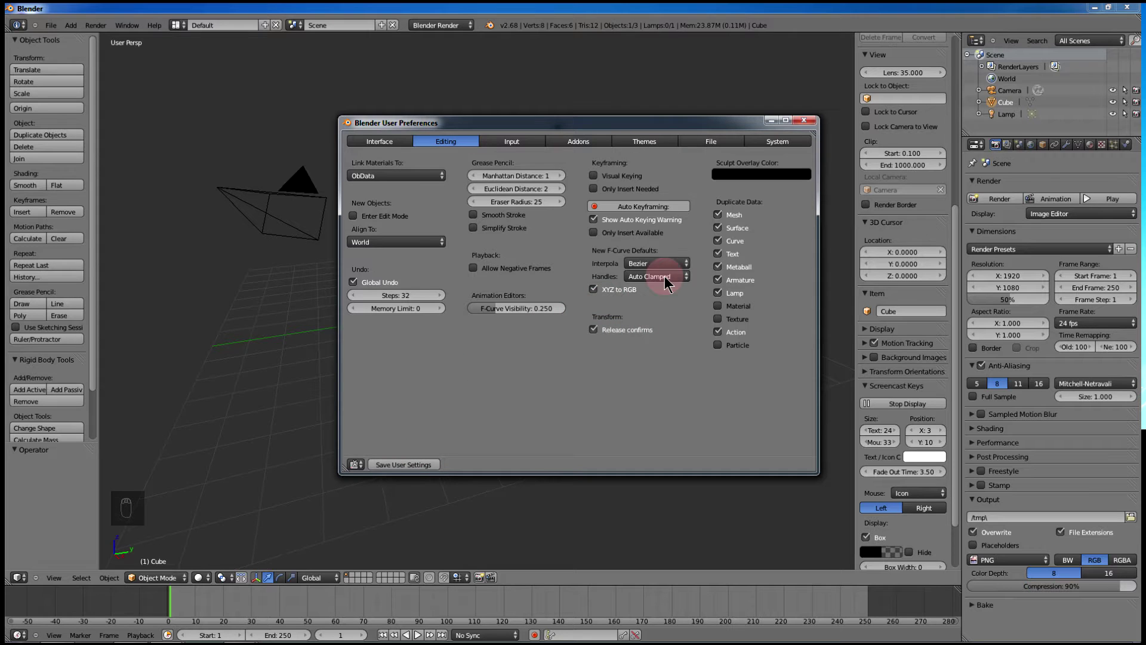
- Close the user preferences and move the cube freely by about (0.94, 4.18, 1.31), (-2.95, -9.33, -0.96) and (2.21, 7.88, 1.47)
click(805, 123)
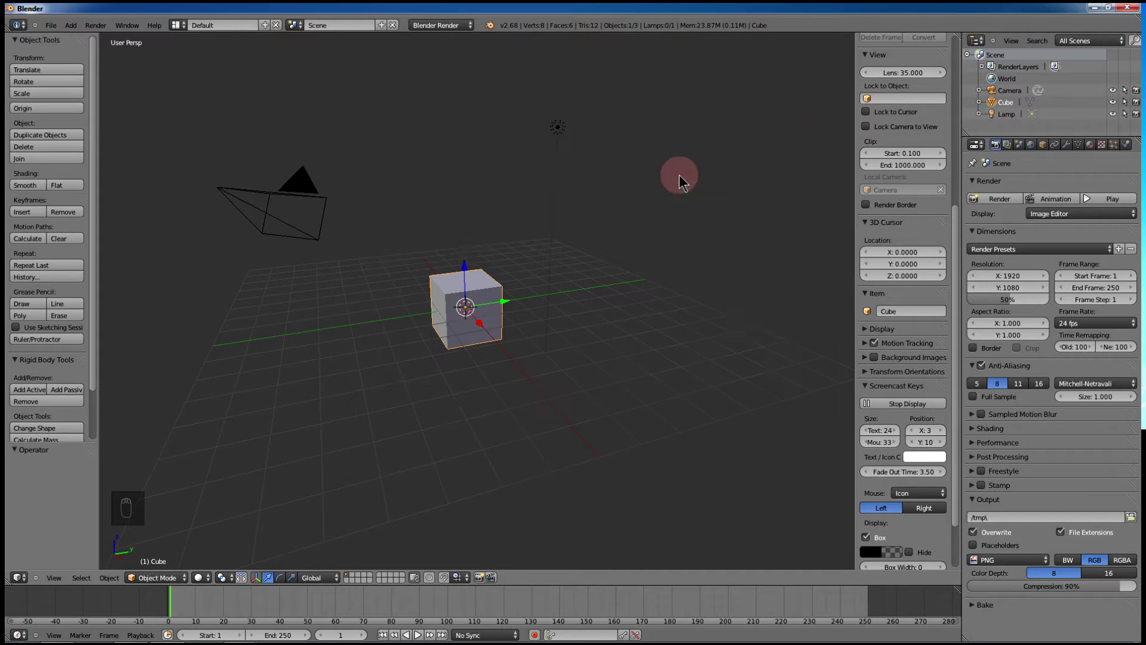
drag(592, 242, 630, 233)
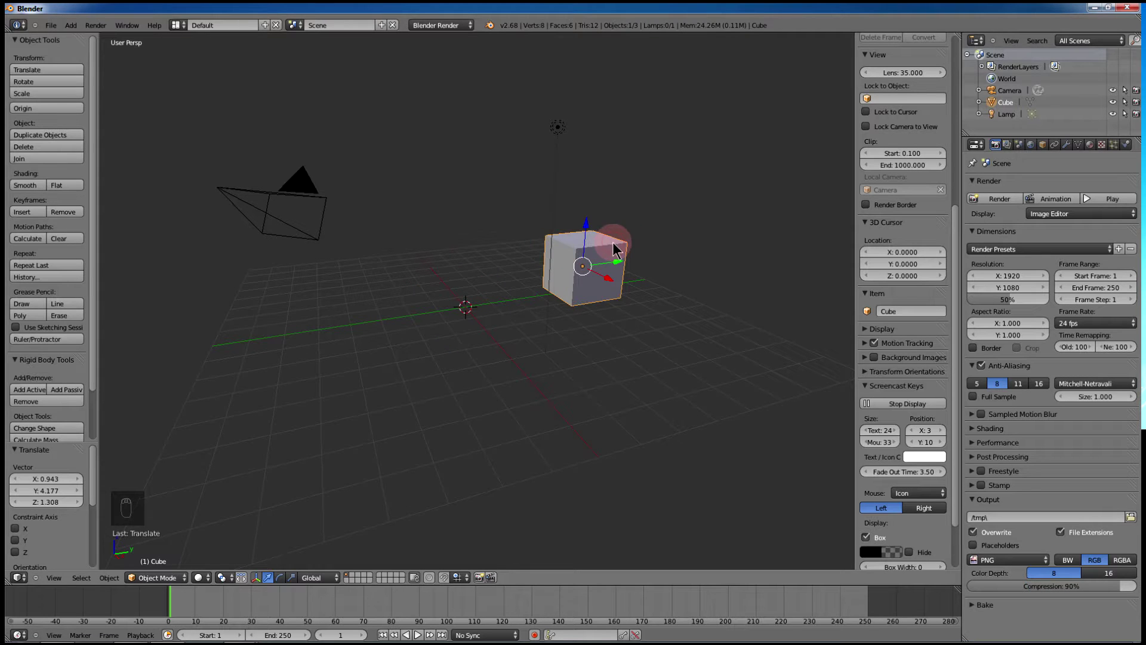
drag(550, 256, 328, 281)
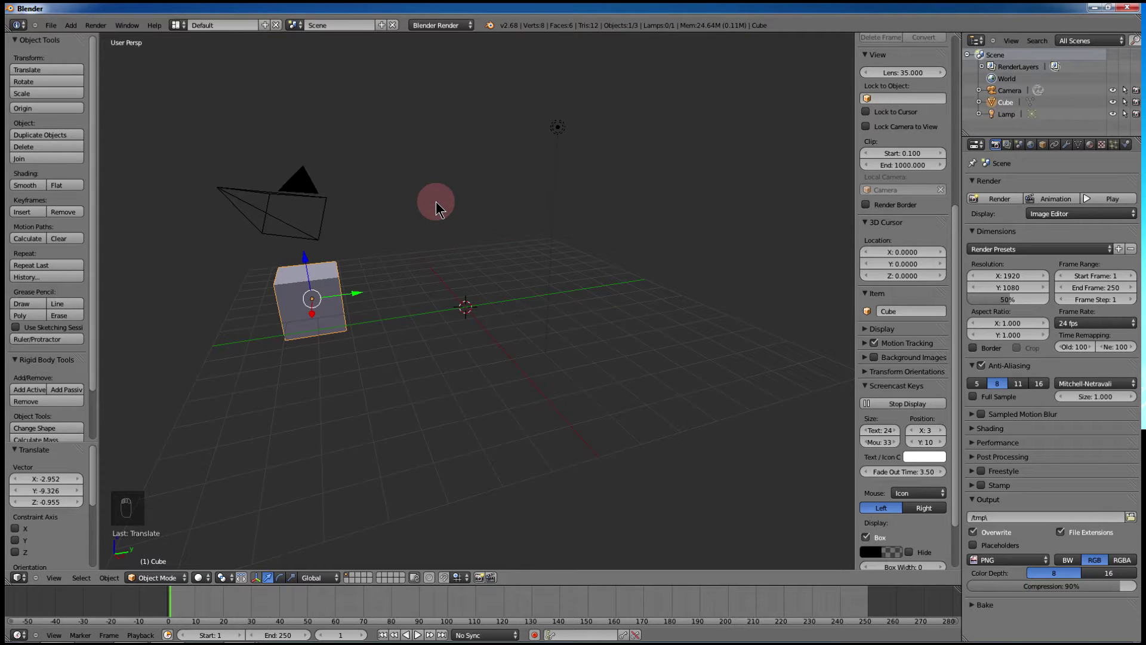
drag(391, 246, 582, 213)
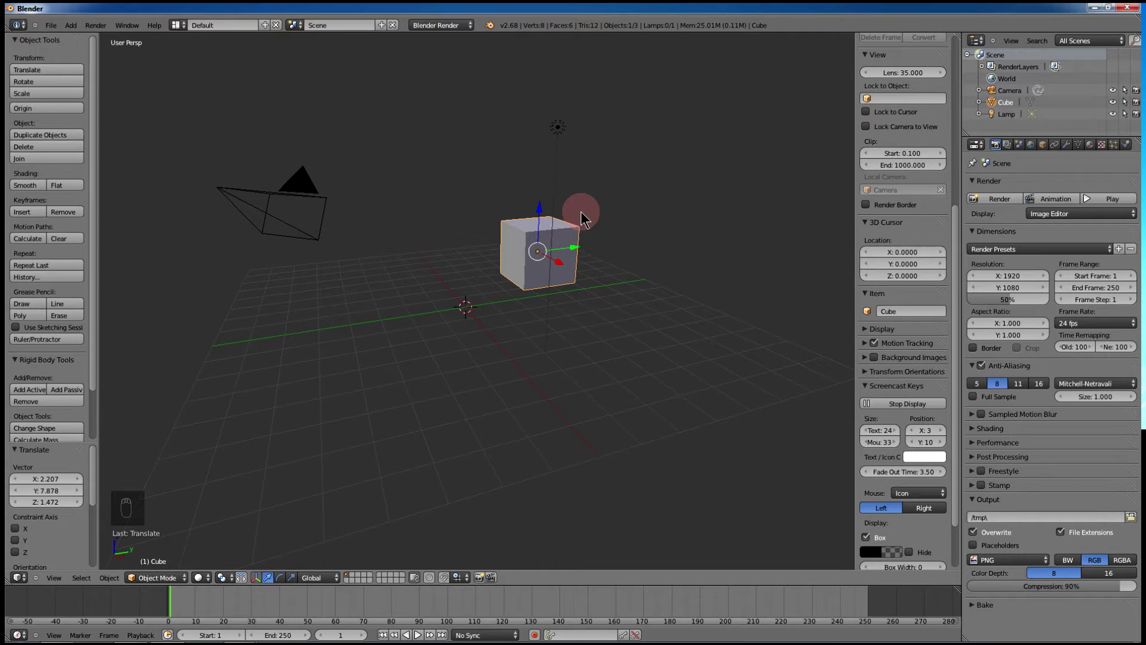
- Undo all three free moves of the cube
key(ctrl+z)
key(ctrl+z)
key(ctrl+z)
key(ctrl+z)
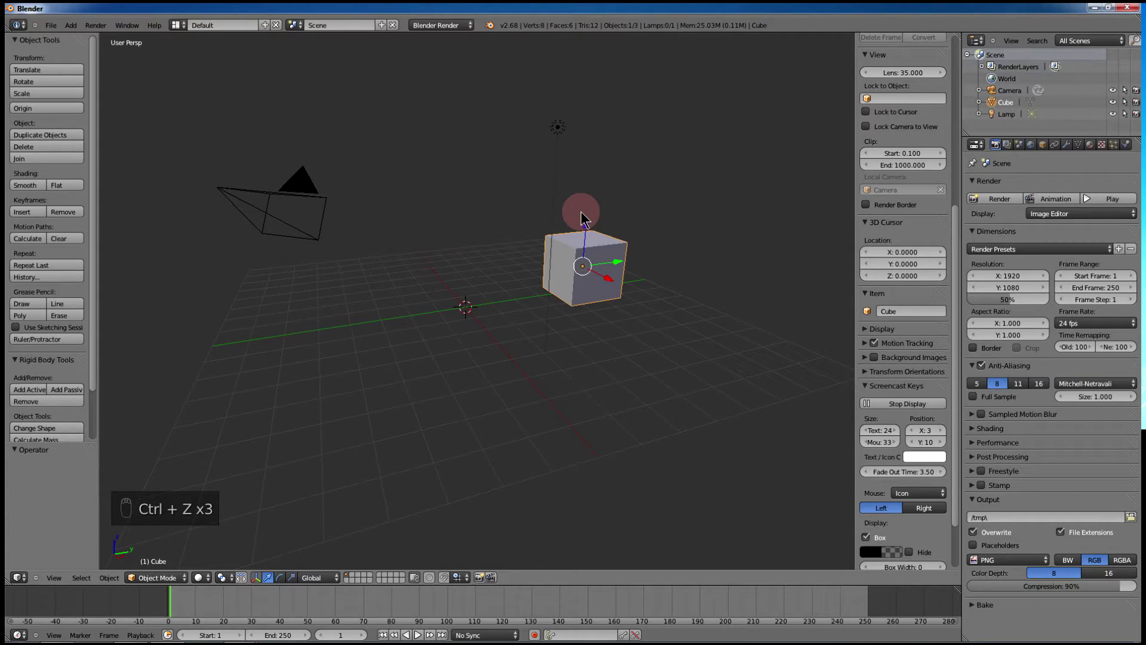
key(ctrl+z)
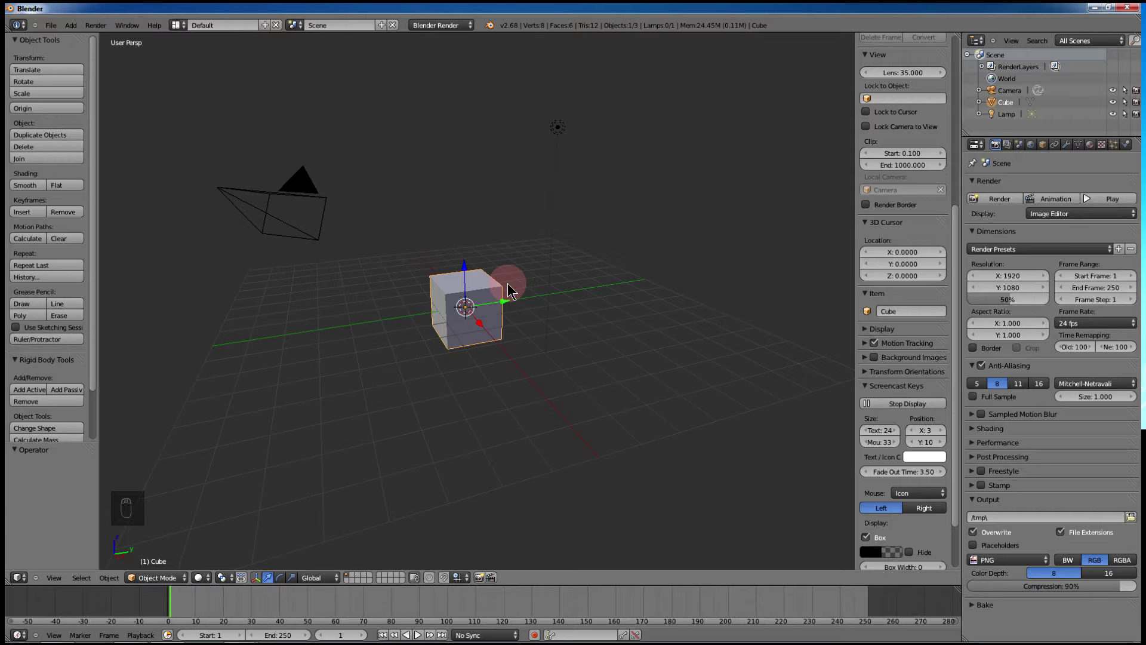
- Scale the cube uniformly by a factor of about 2.34 and undo the scaling
key(s)
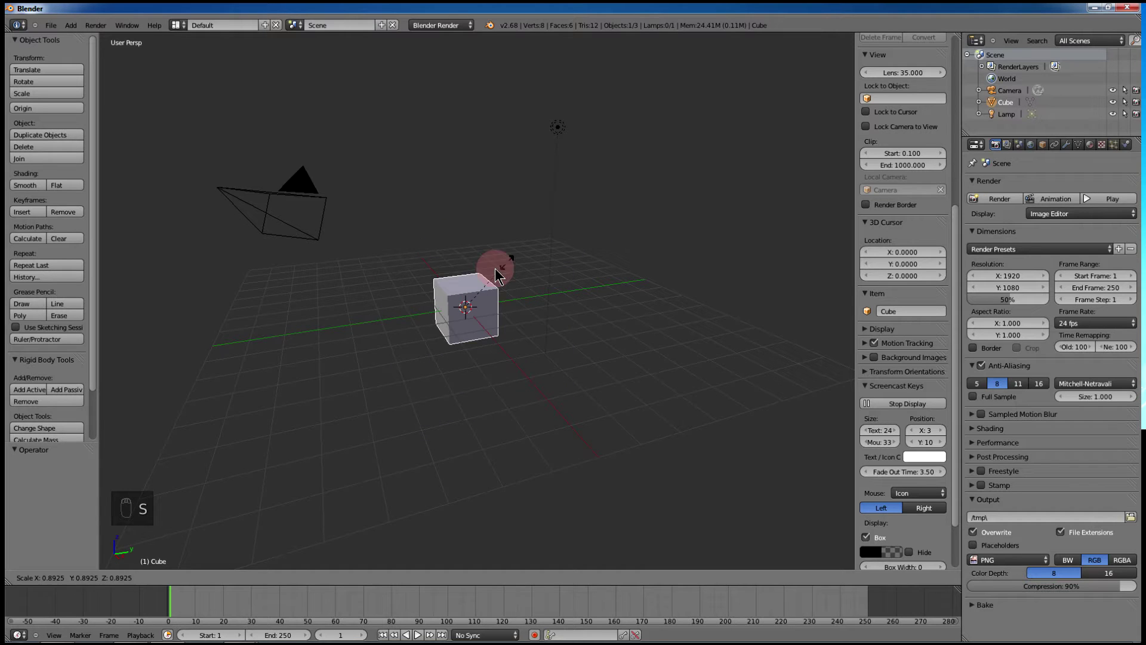
click(597, 217)
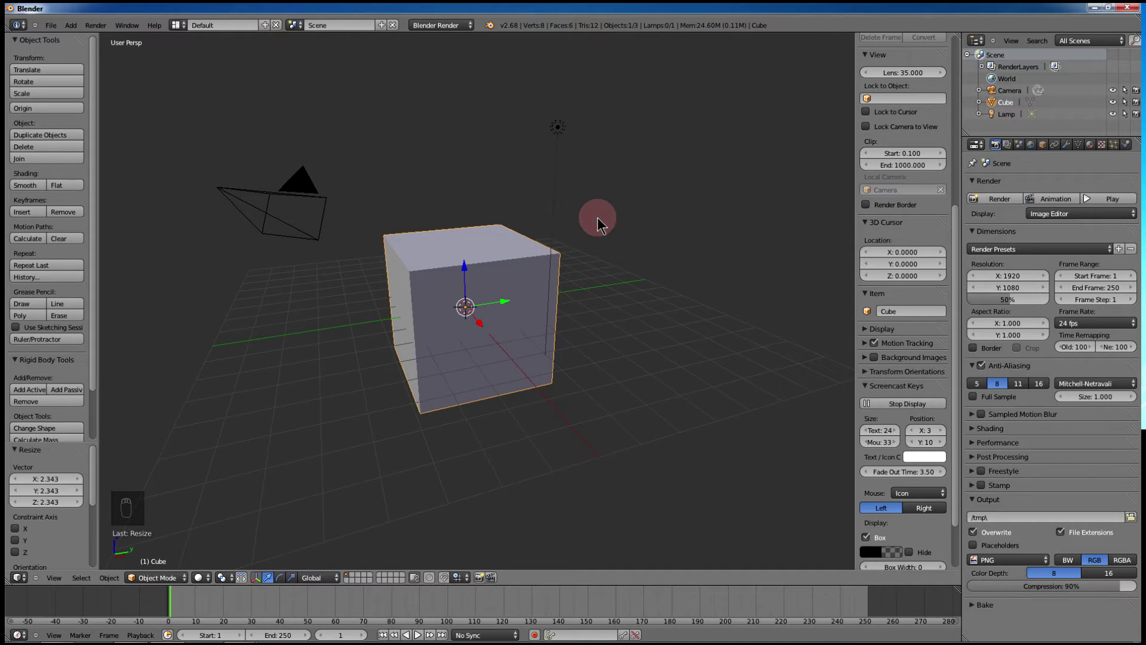
key(ctrl+z)
- Try a free rotation of the cube, and move it by about X -2.25, Y -5.19, Z 0.89 before undoing the move
key(r)
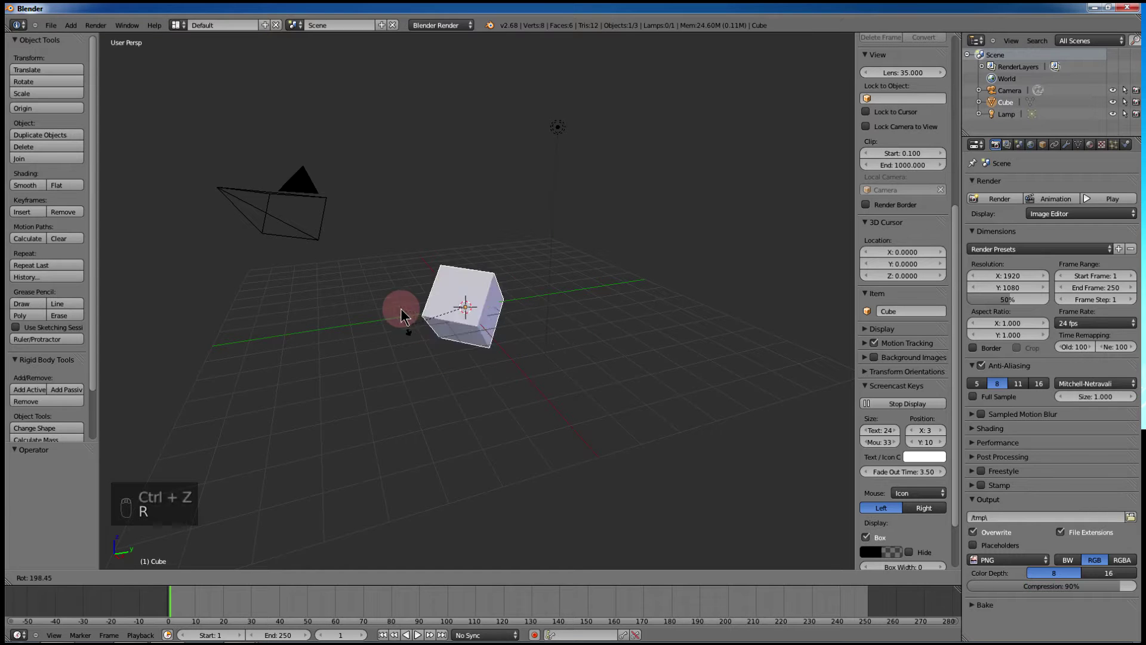
right_click(538, 234)
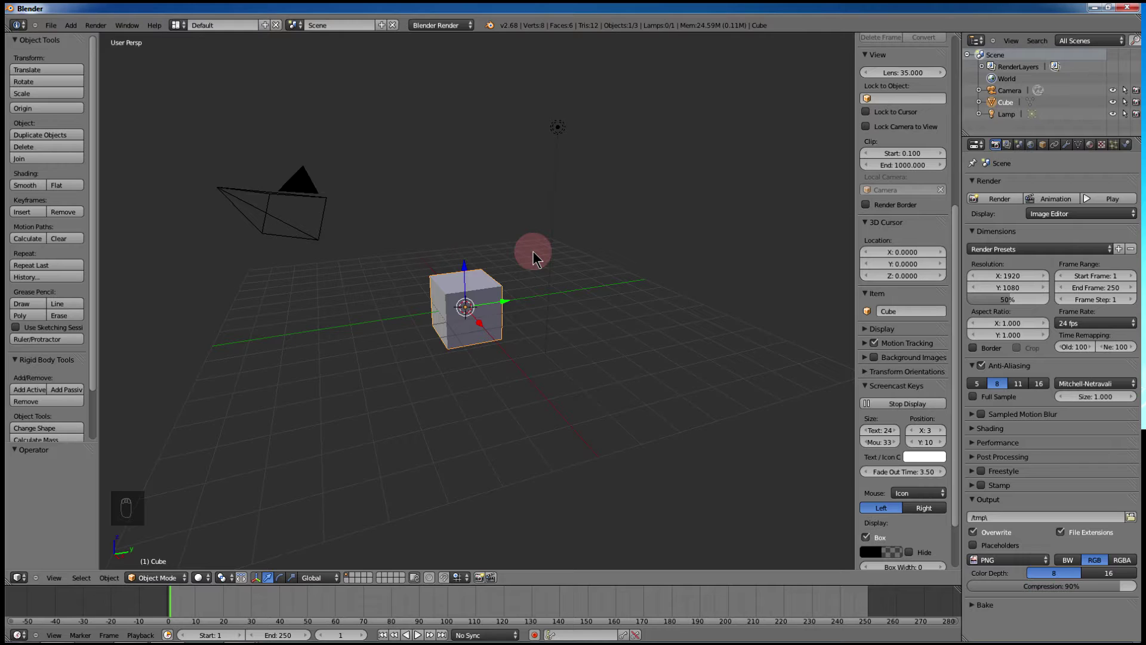
key(g)
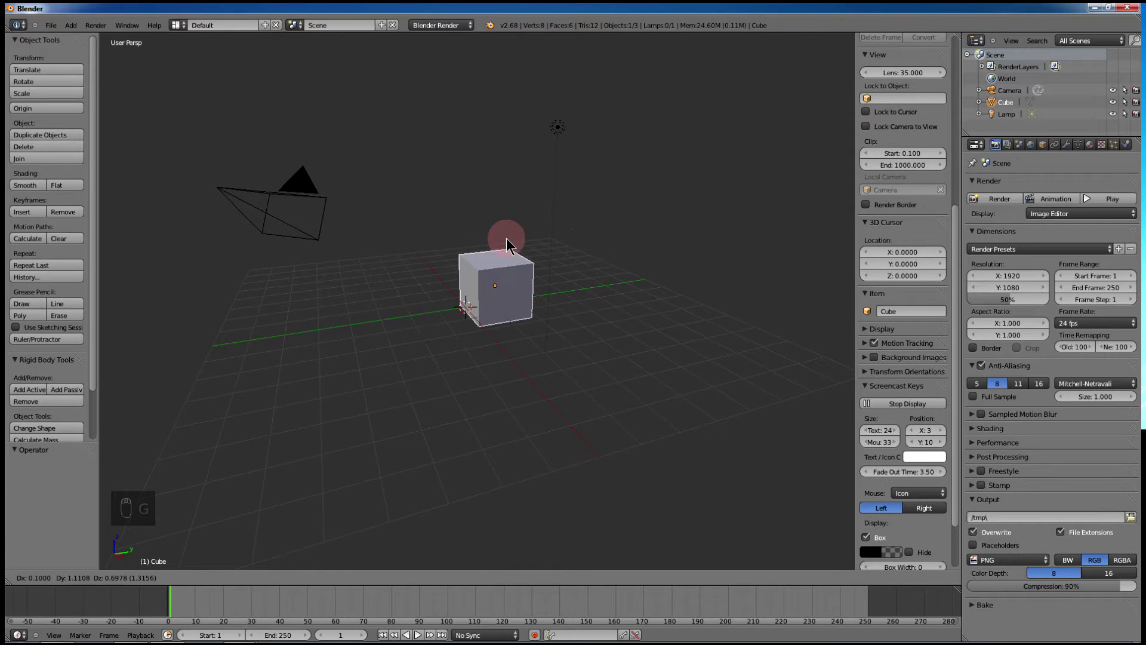
click(445, 219)
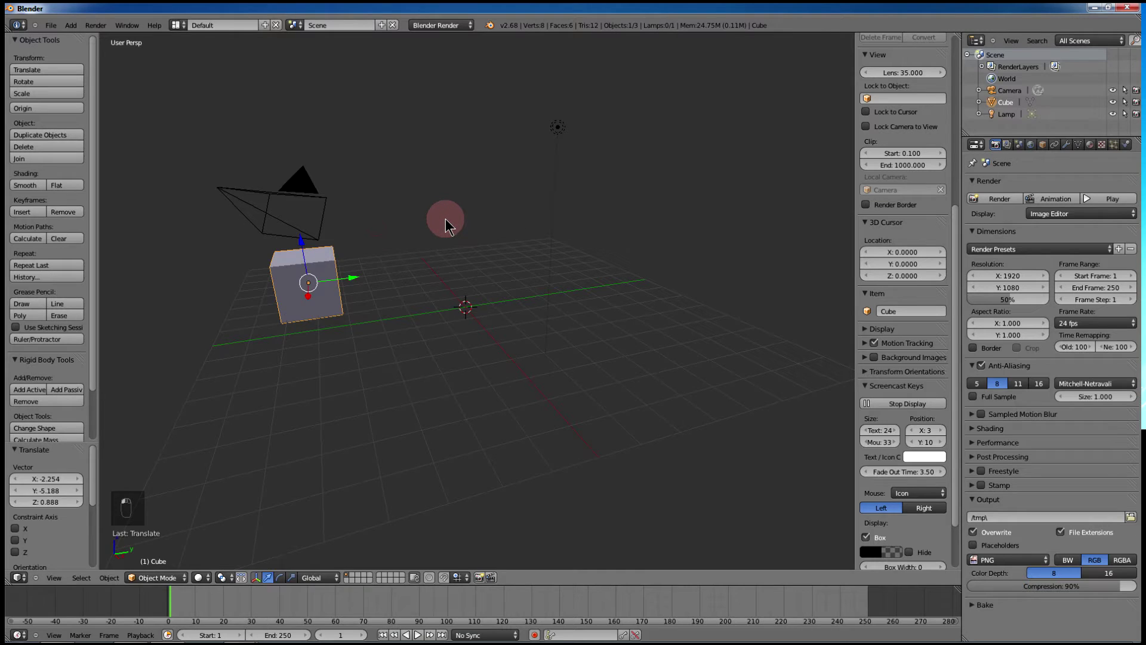
key(ctrl+z)
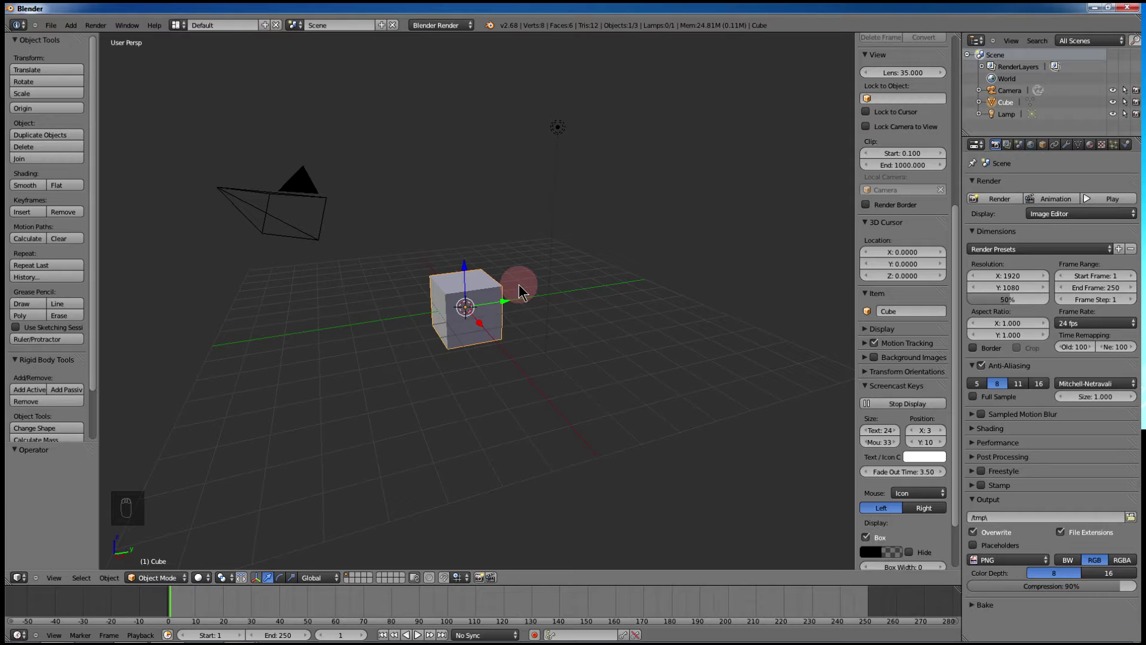
- Try moving the cube 20 units along the global Y axis, switch the constraint to Z and cancel the move
key(g)
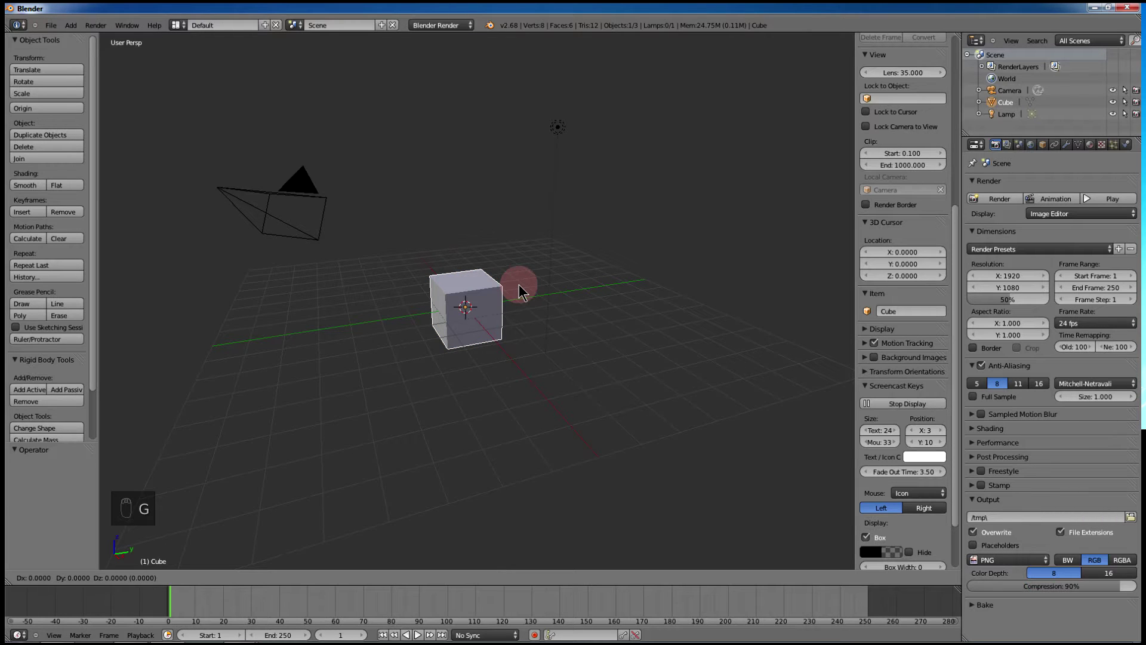
key(y)
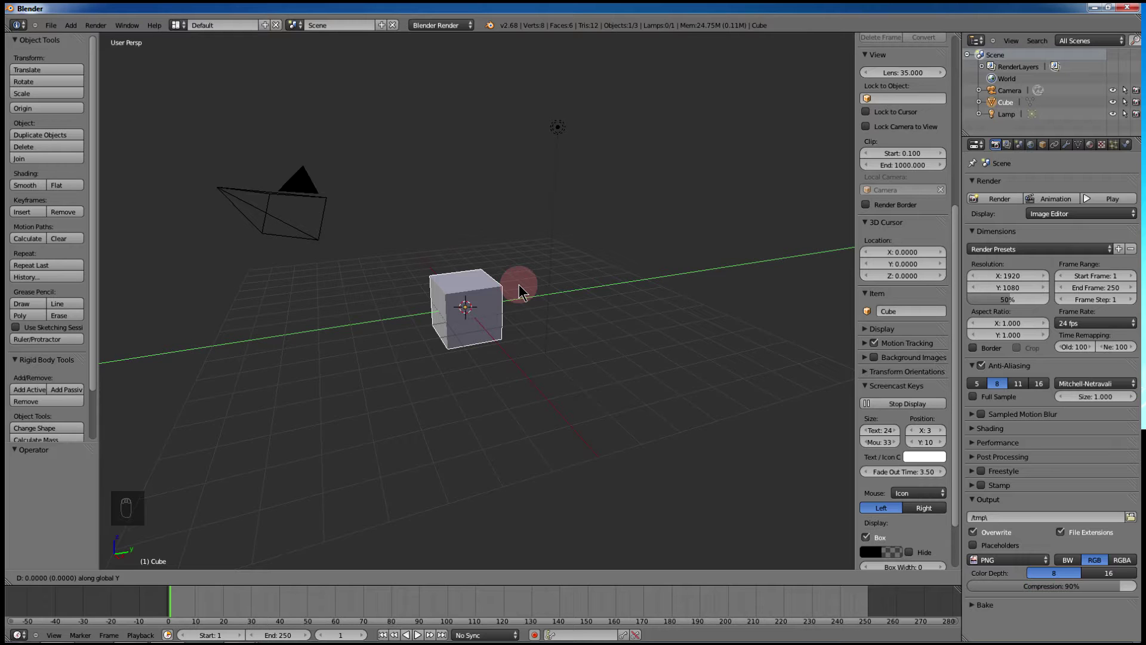
text(20)
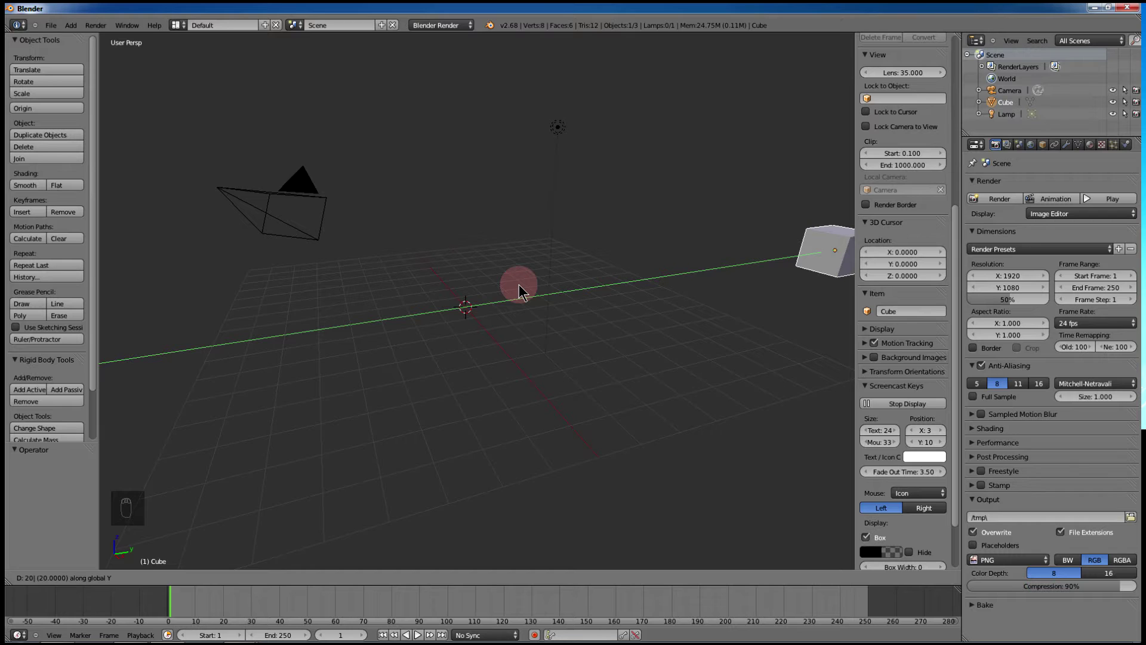
text(z)
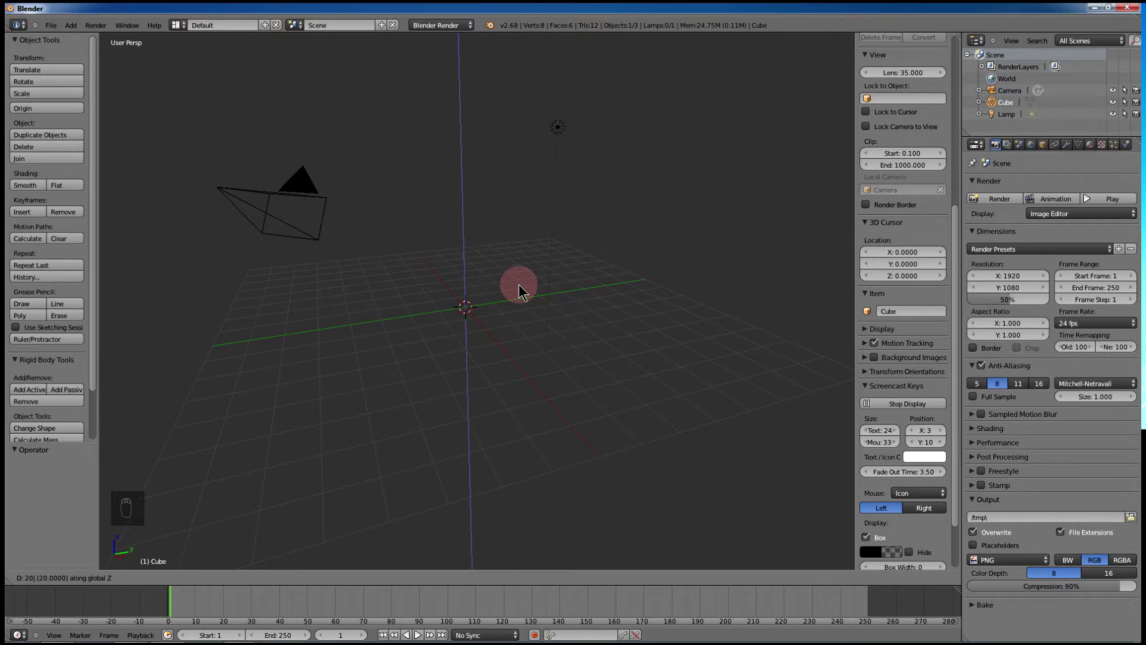
text(z)
right_click(516, 295)
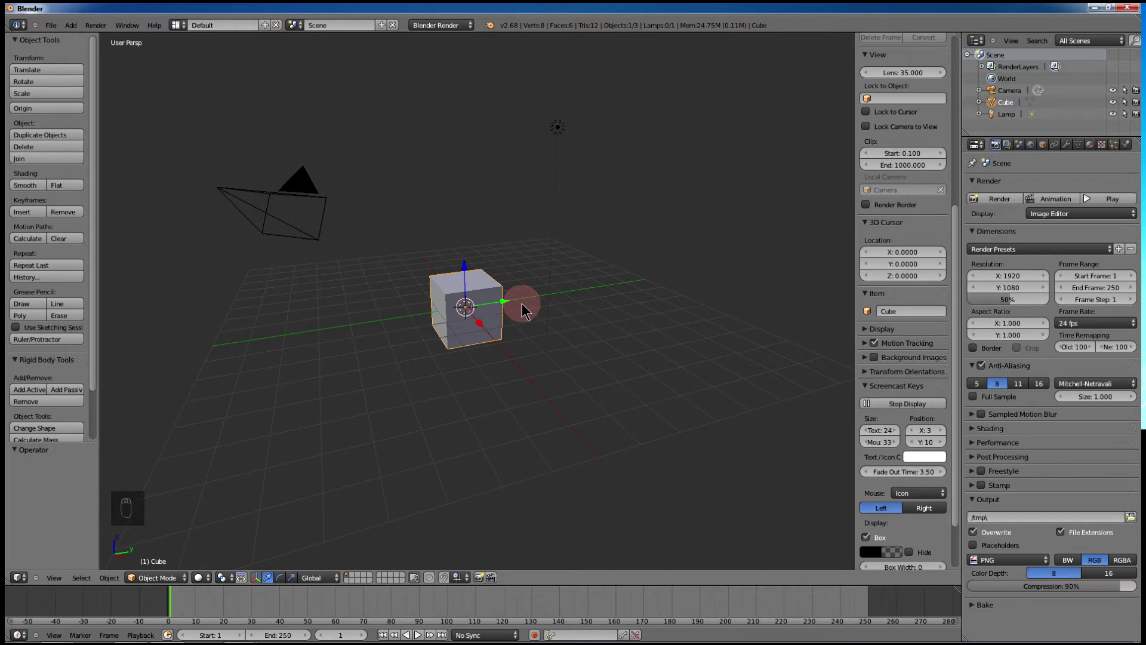
- Switch to the right orthographic view, move the cube by about Y 5.43, Z 3.99 and undo the move
key(KP_7)
key(KP_3)
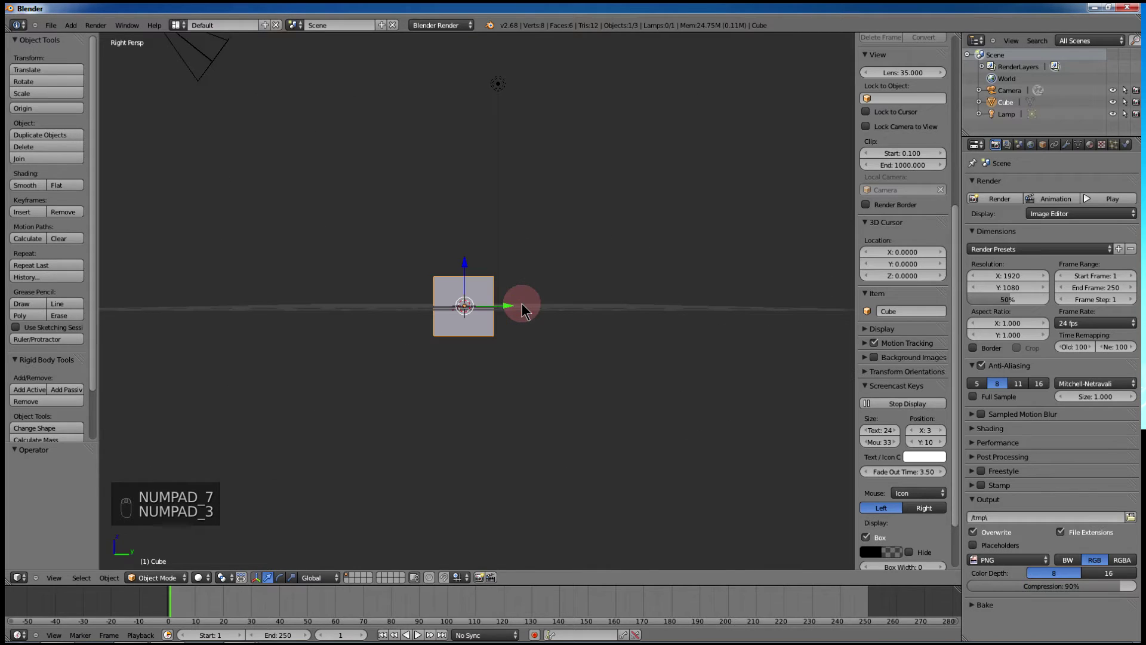
key(KP_5)
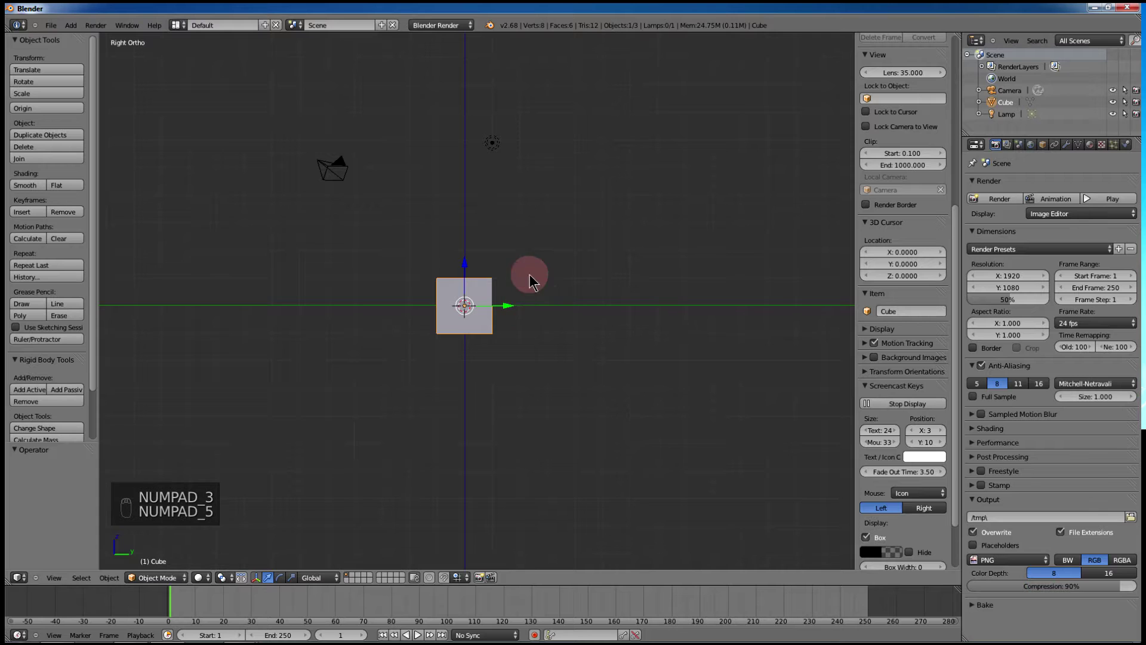
drag(466, 304, 637, 174)
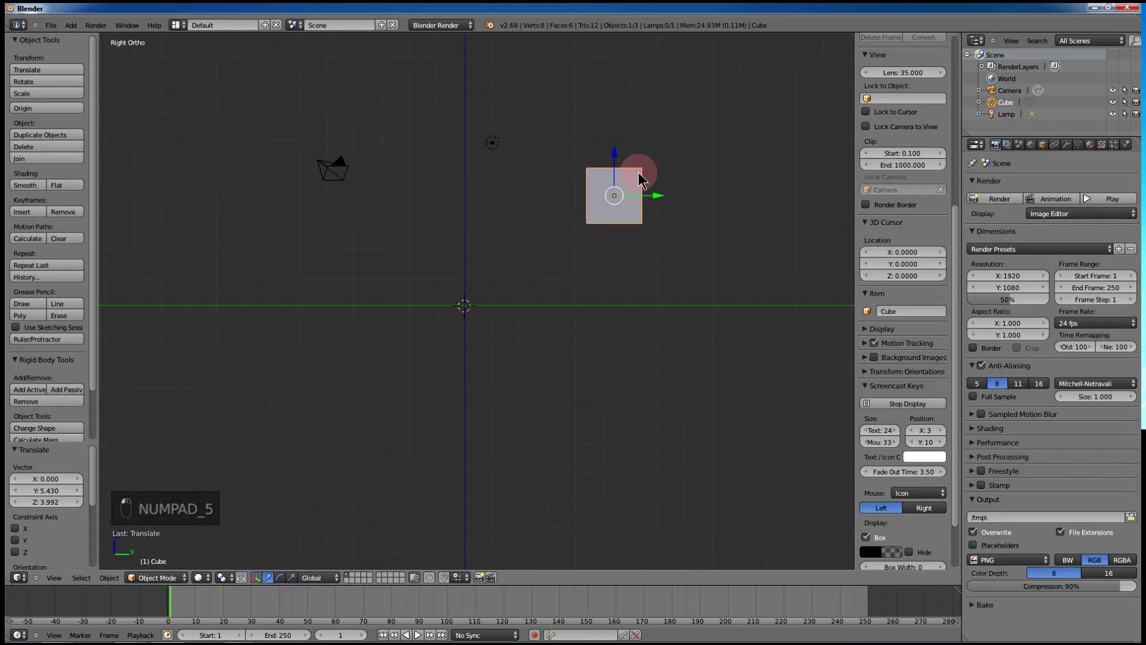
key(ctrl+z)
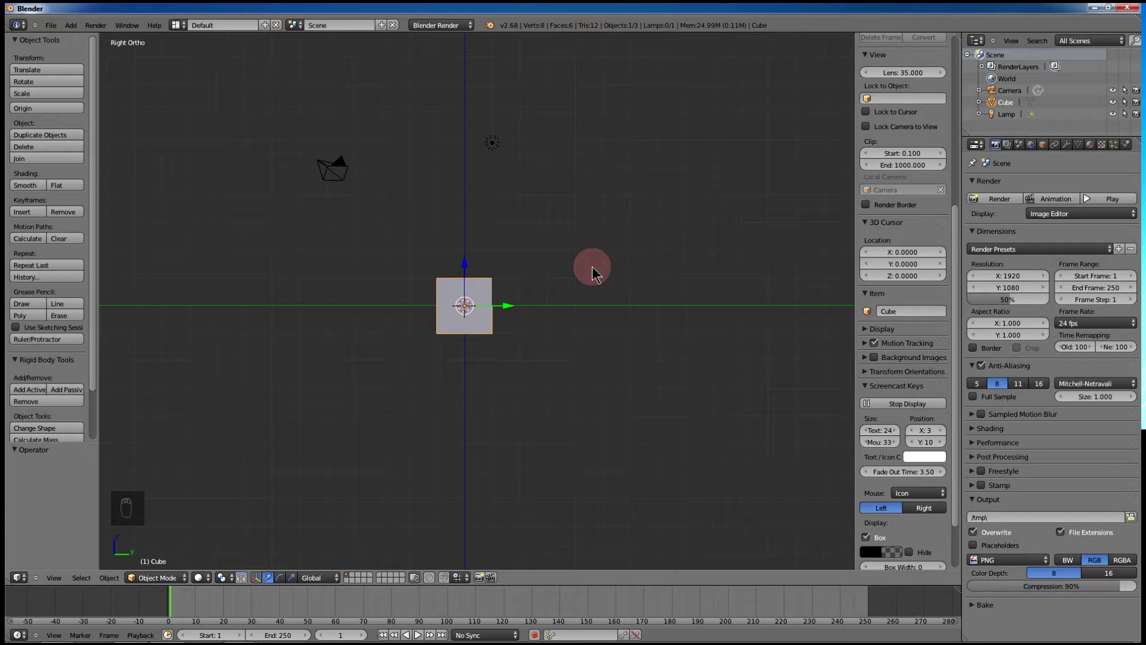
- Try moving the cube 5 units along the global Y axis and switch the constraint to Z
key(g)
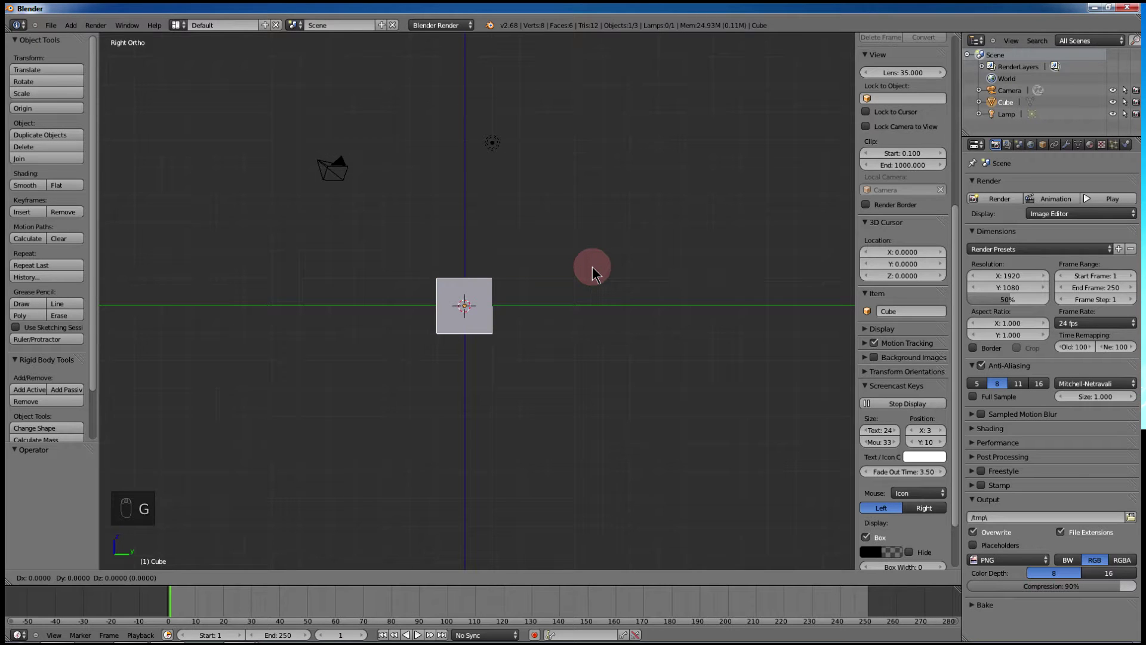
text(y)
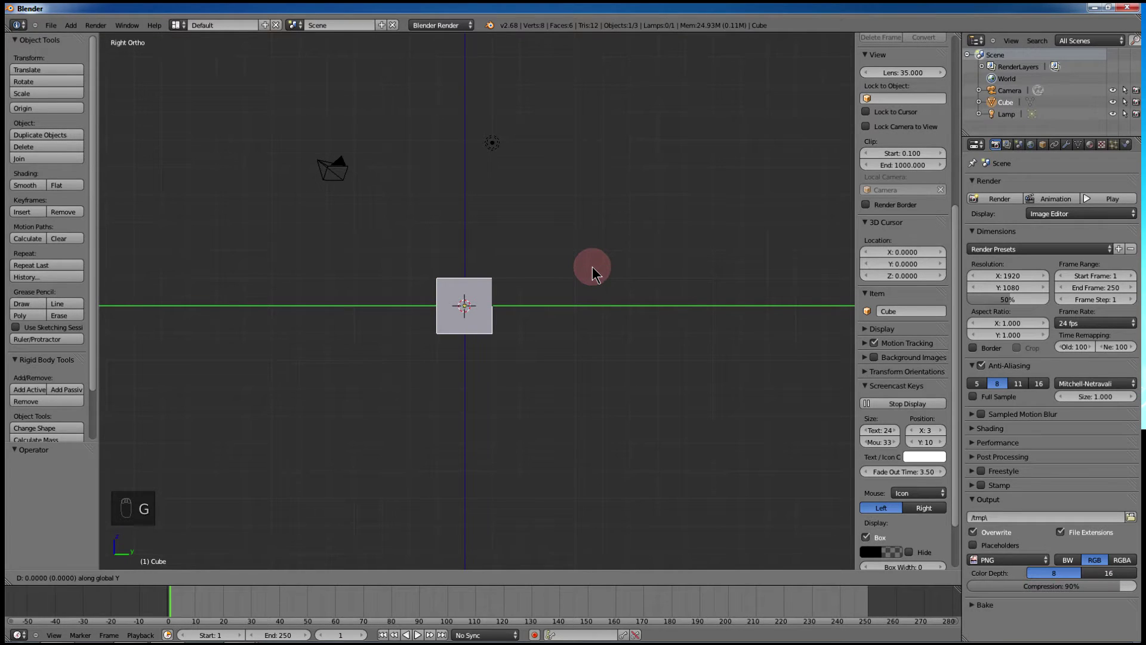
text(5)
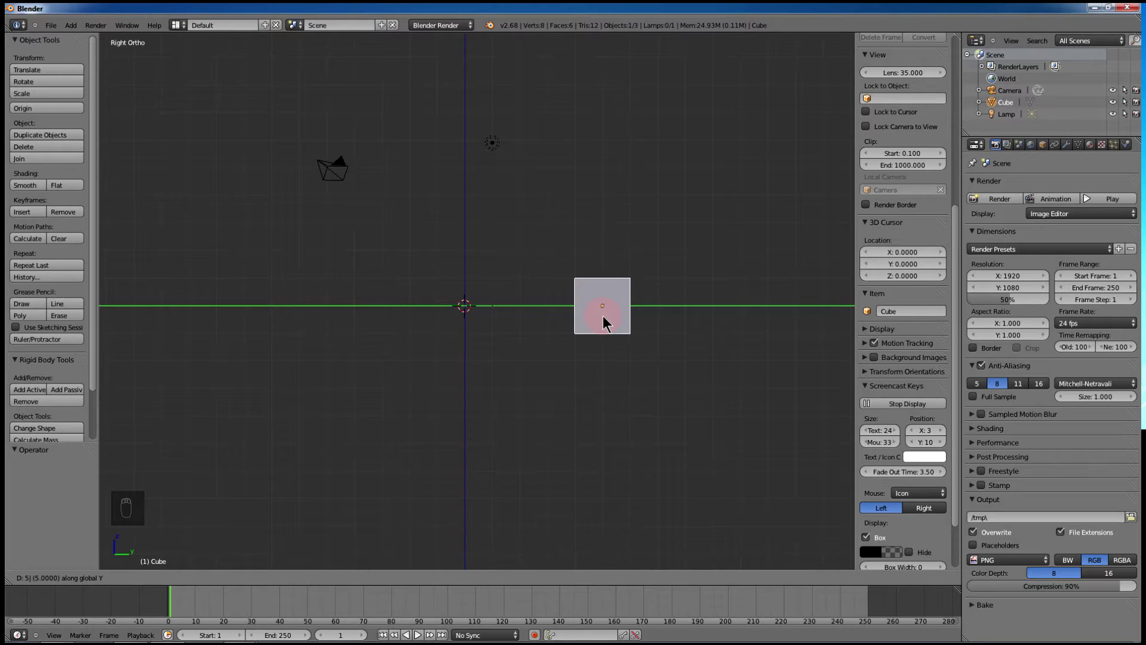
key(z)
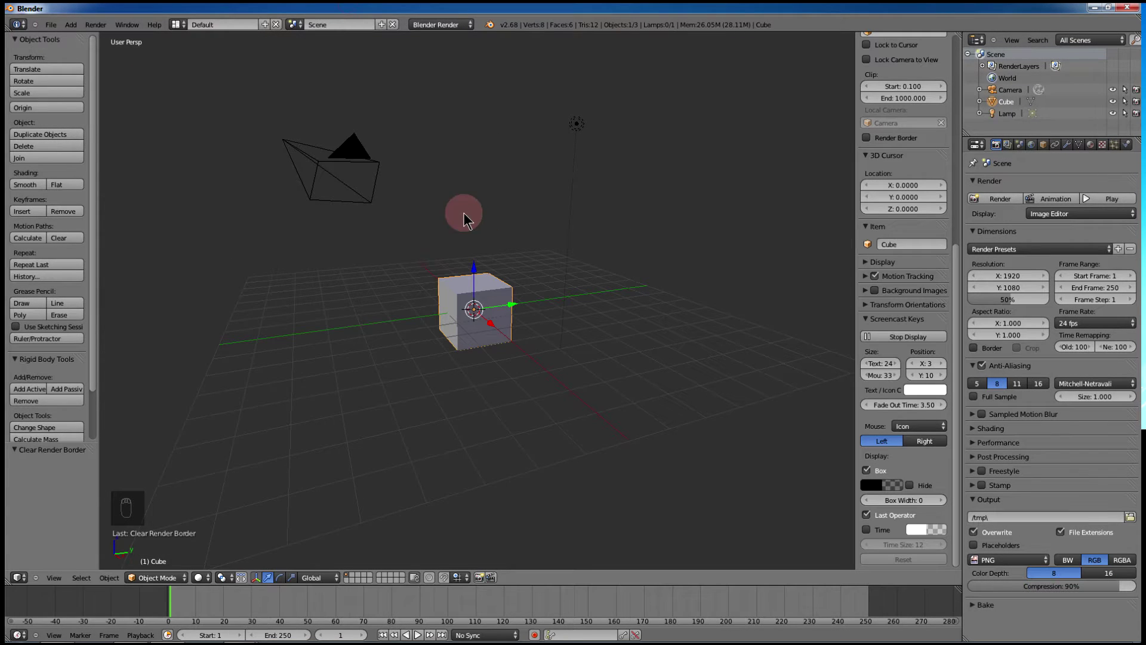
- Open the user preferences, place the window over the middle of the 3D View and make it taller
click(50, 25)
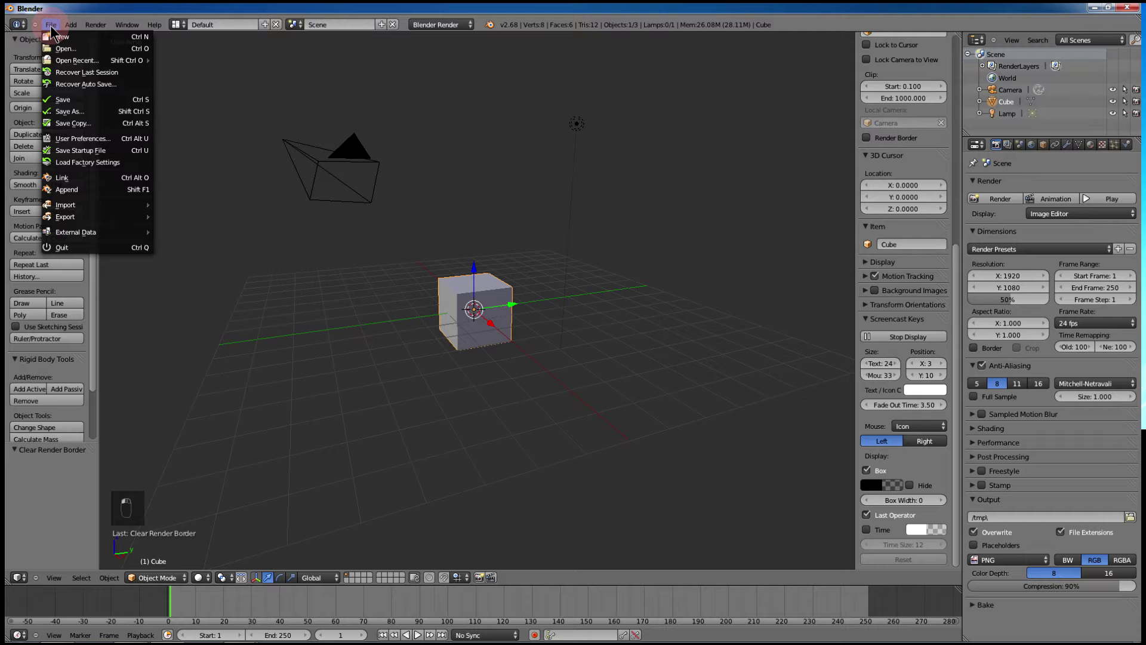
click(83, 139)
drag(266, 15, 379, 48)
drag(460, 140, 495, 157)
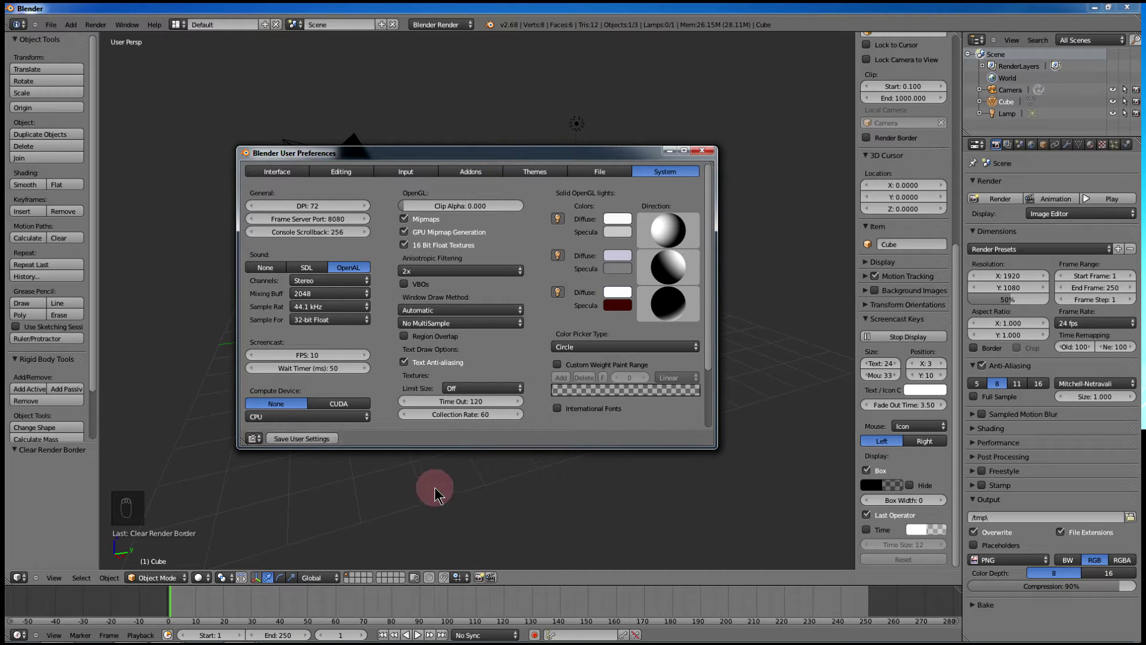
drag(457, 449, 449, 506)
drag(520, 146, 521, 121)
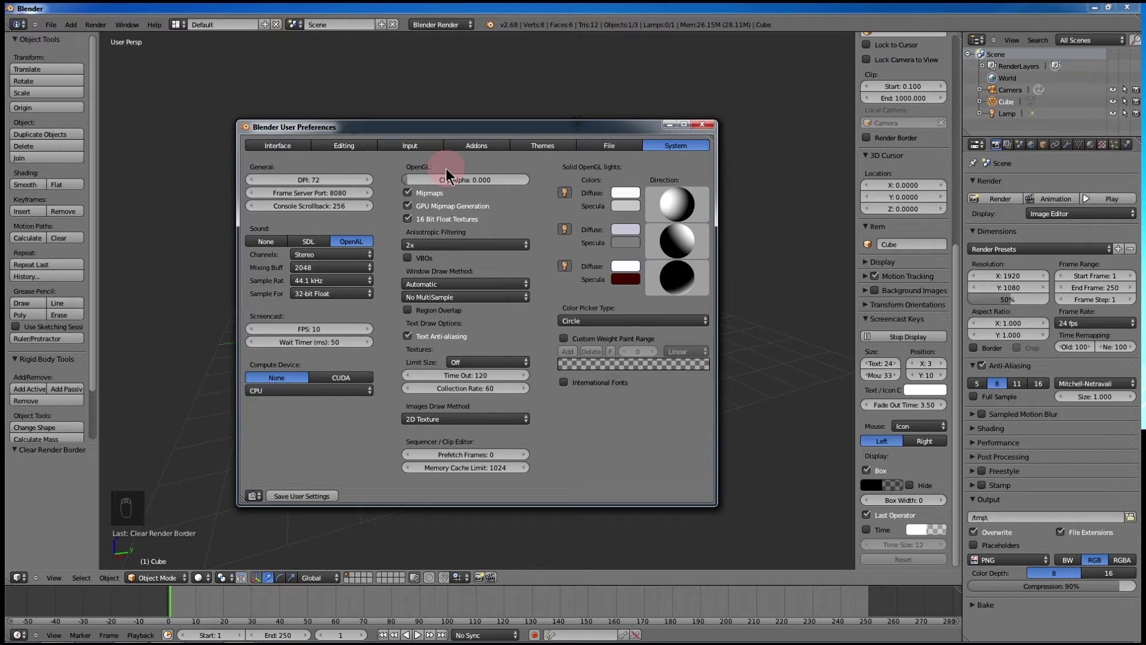
- Enable VBOs and set the window draw method to Triple Buffer in the System preferences, saving the user settings
click(409, 258)
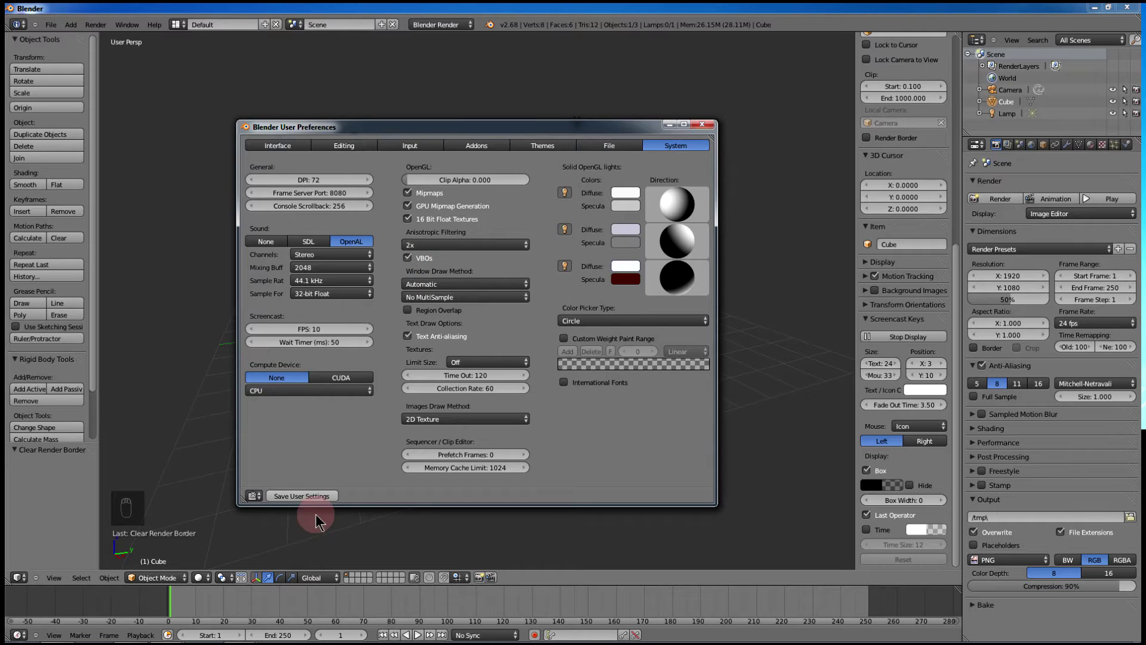
click(312, 497)
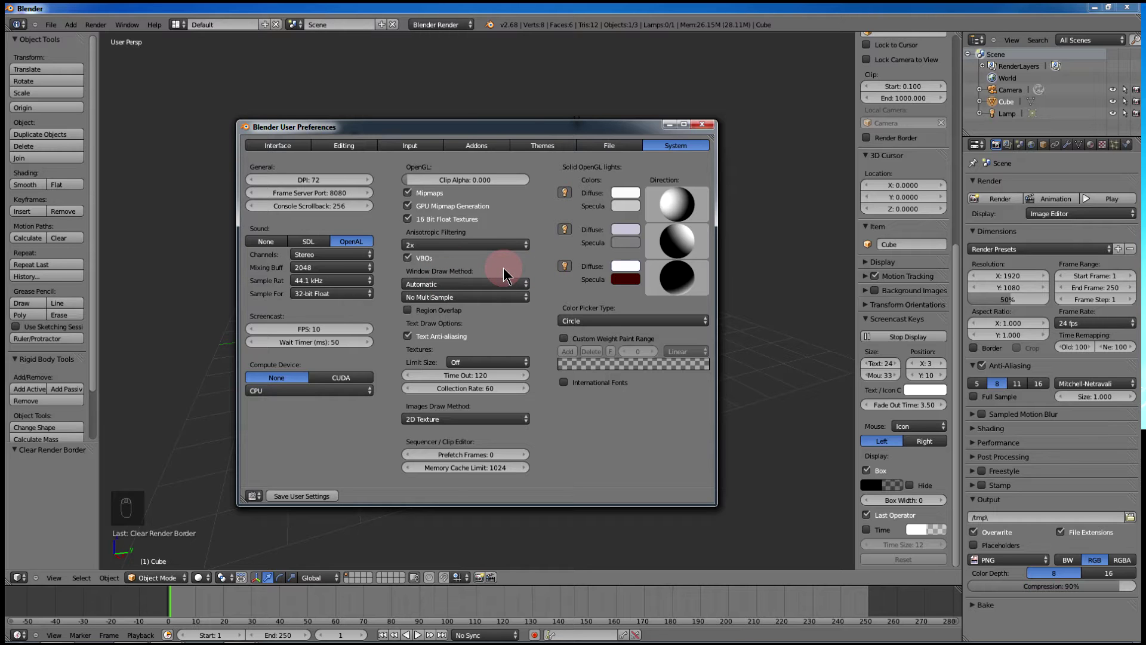
click(493, 282)
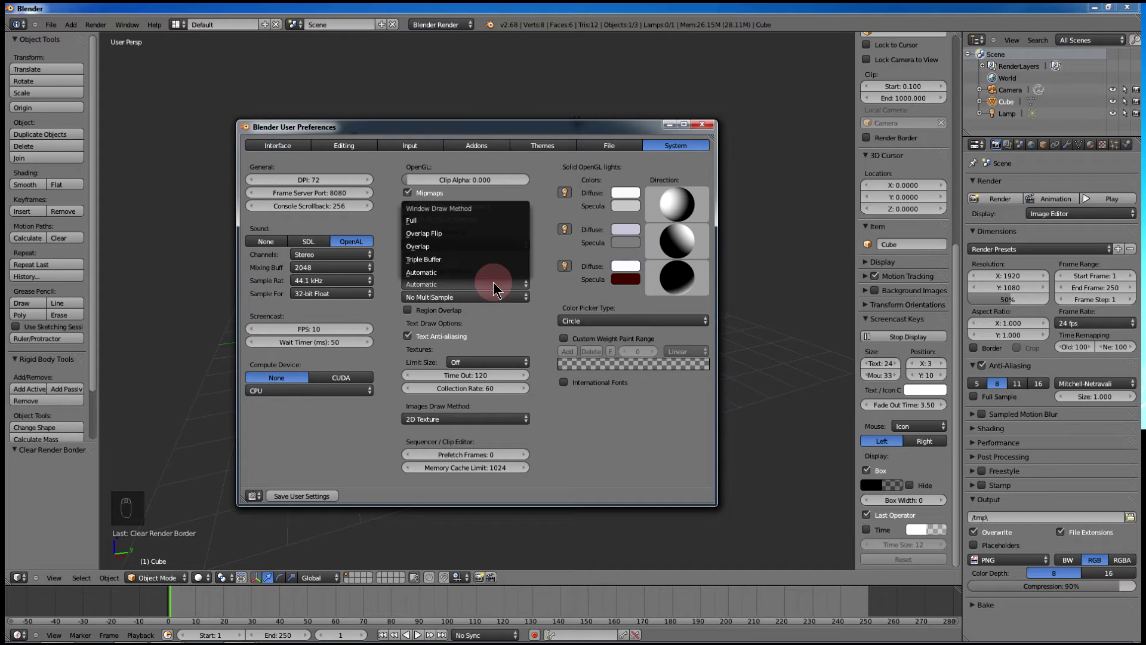
click(447, 260)
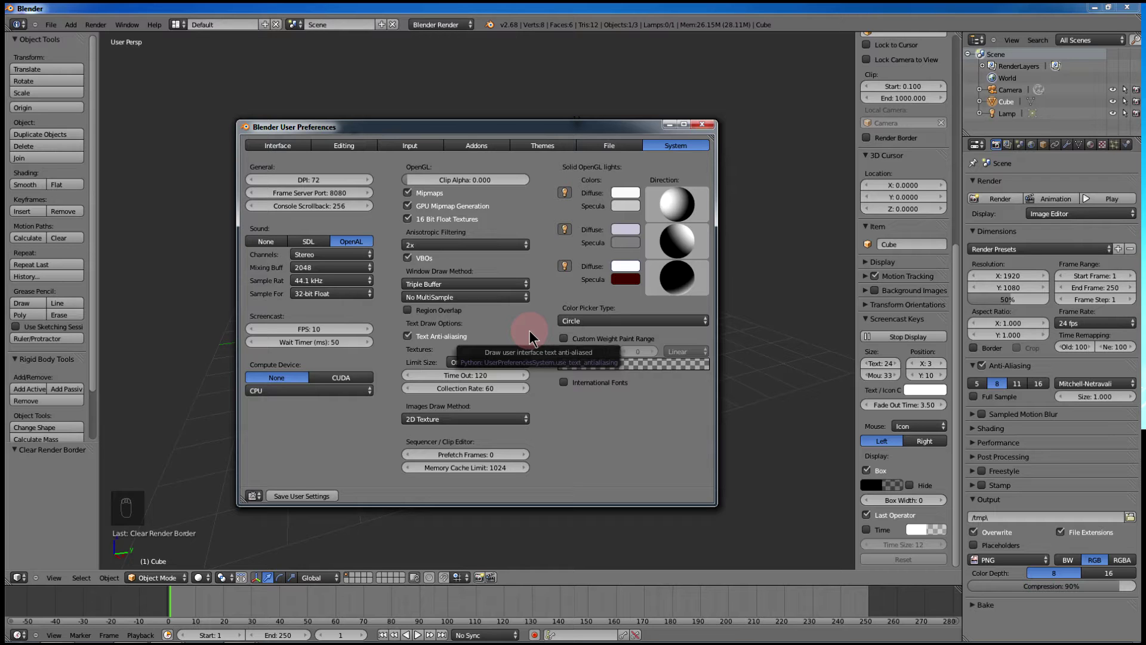
drag(459, 126, 487, 124)
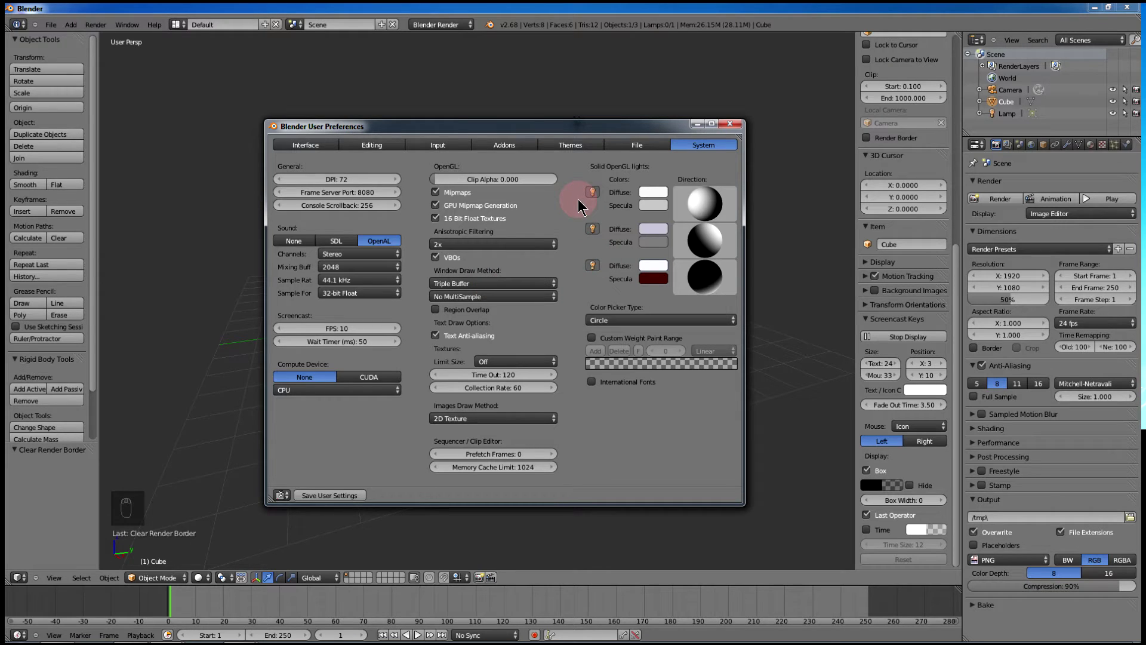
click(330, 495)
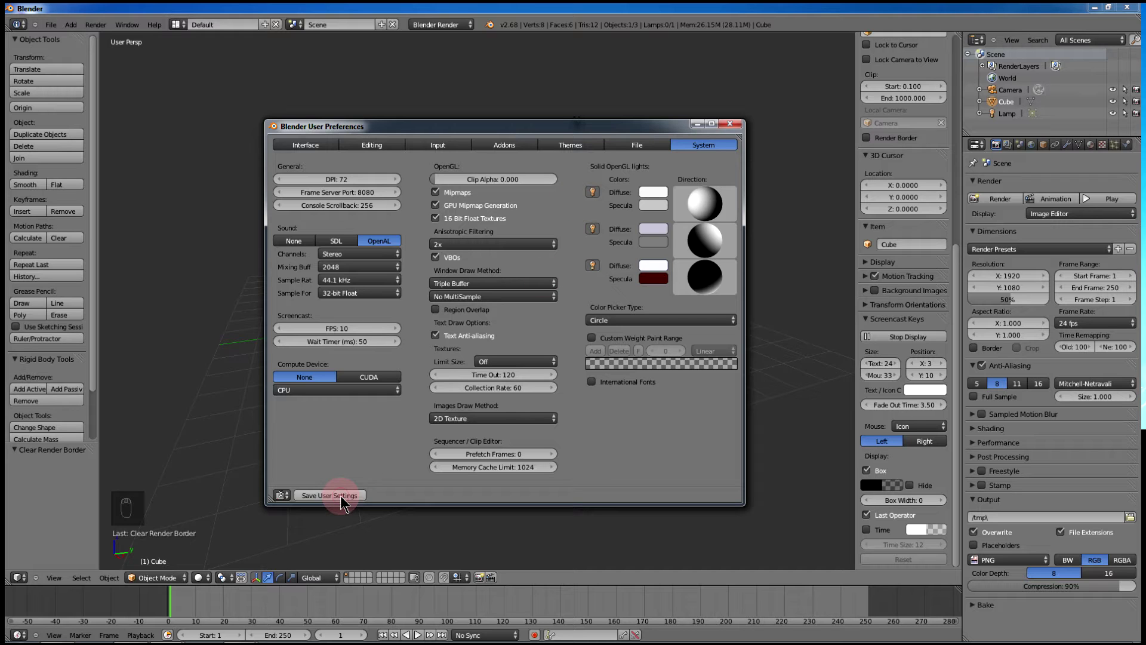
- Check the available MultiSample levels without changing the setting, and enable Region Overlap in the System preferences
click(554, 302)
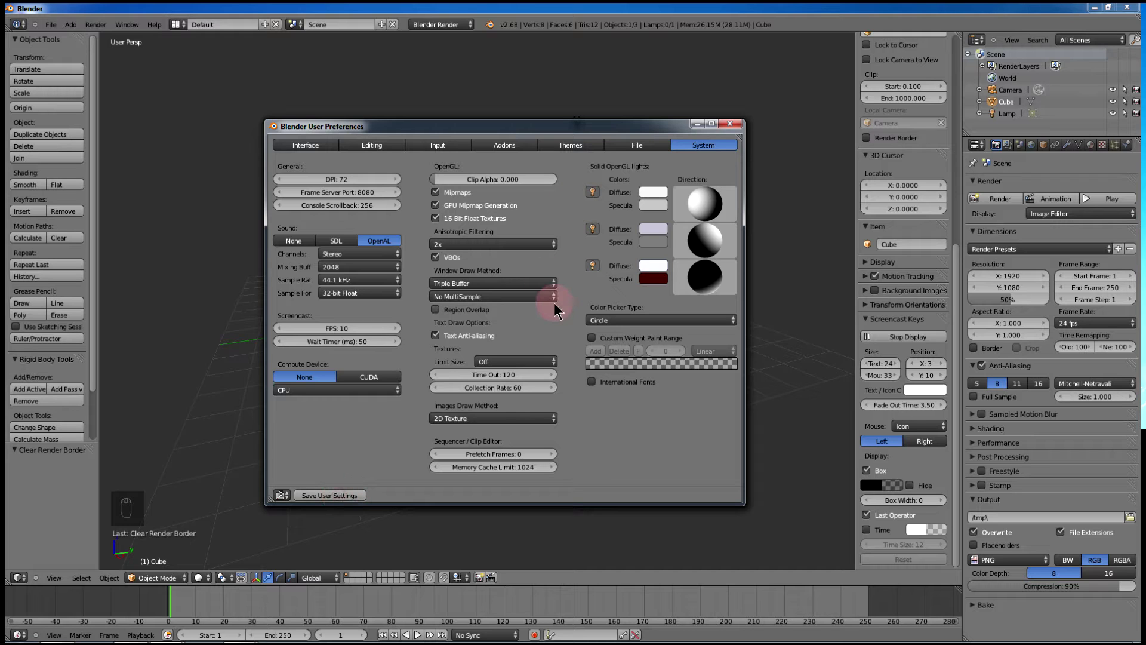
click(525, 292)
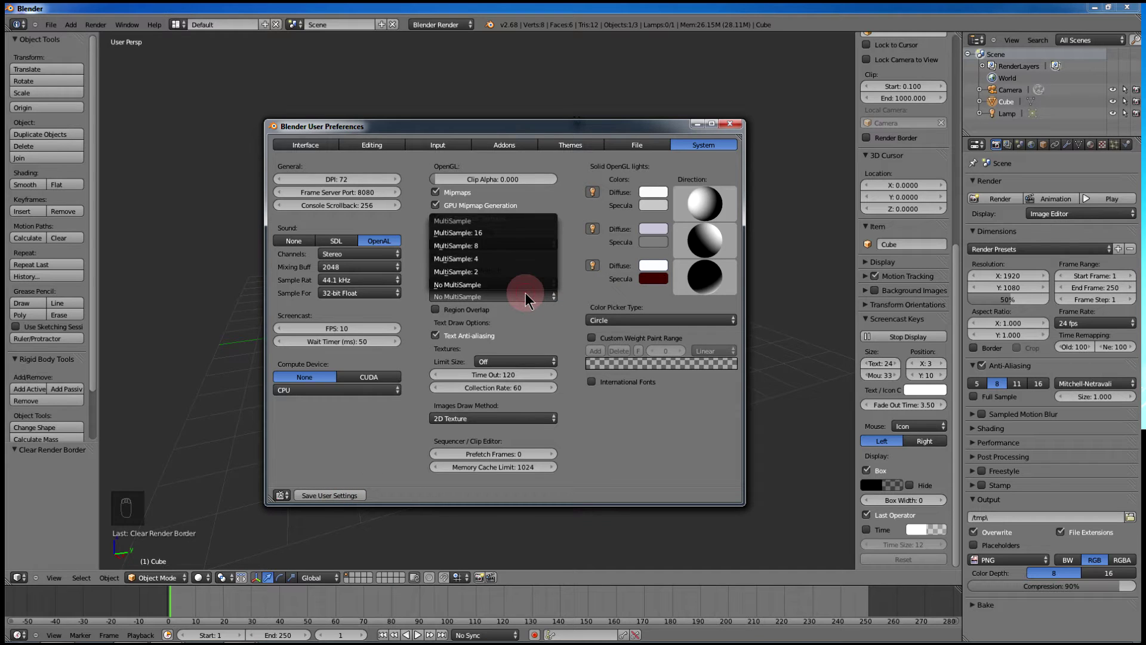
click(567, 266)
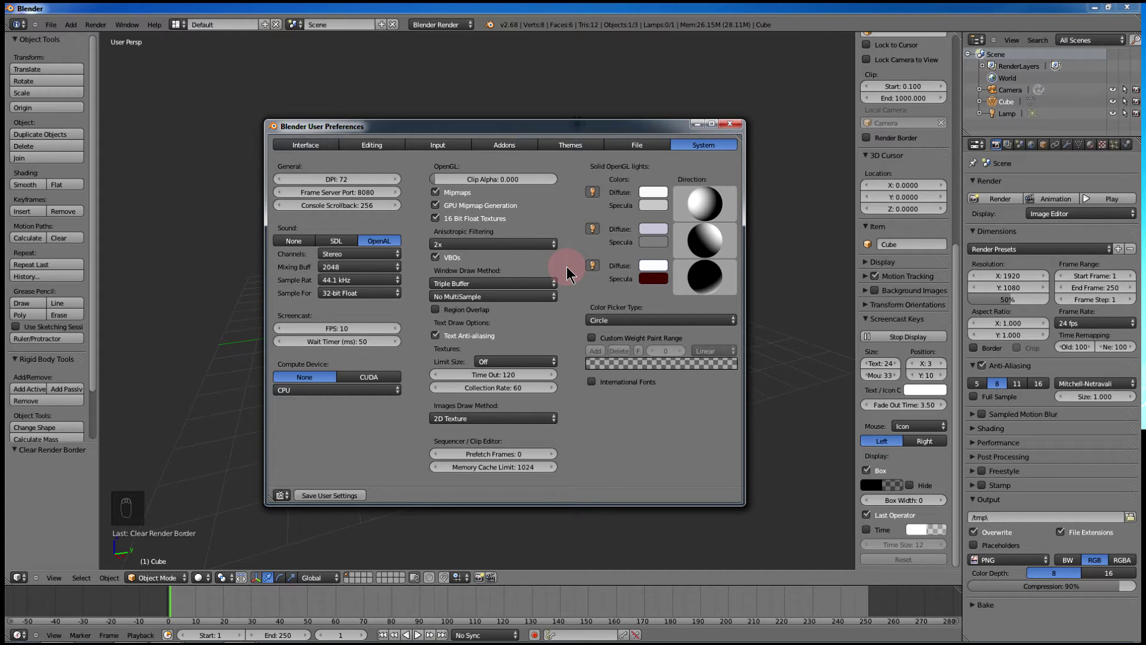
click(435, 310)
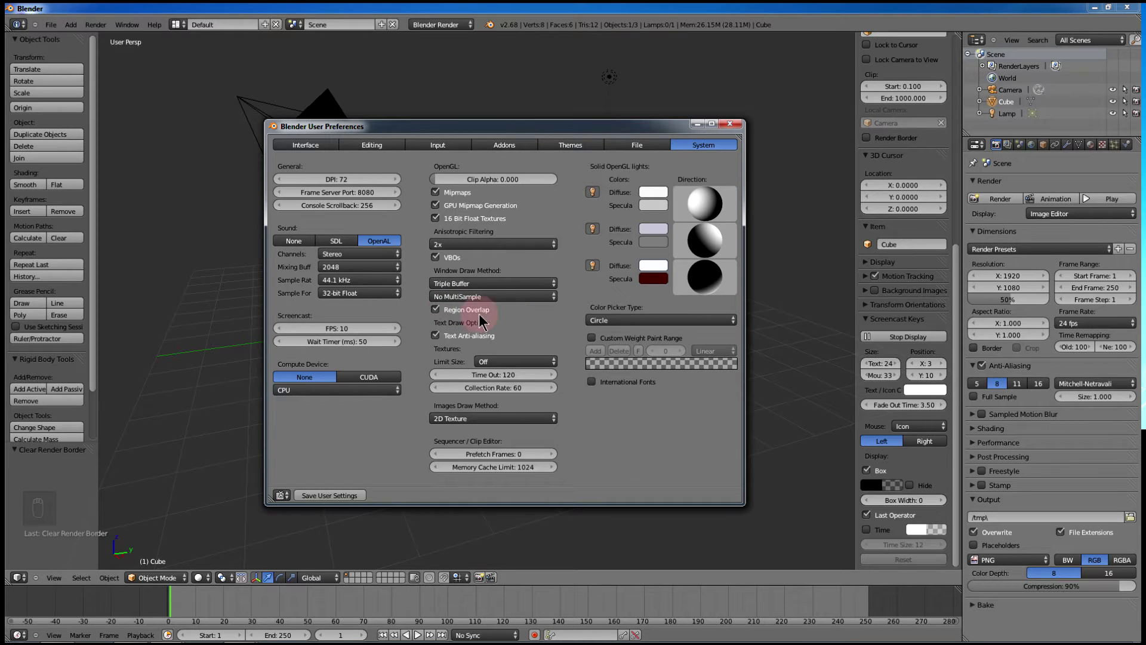
click(435, 310)
click(435, 310)
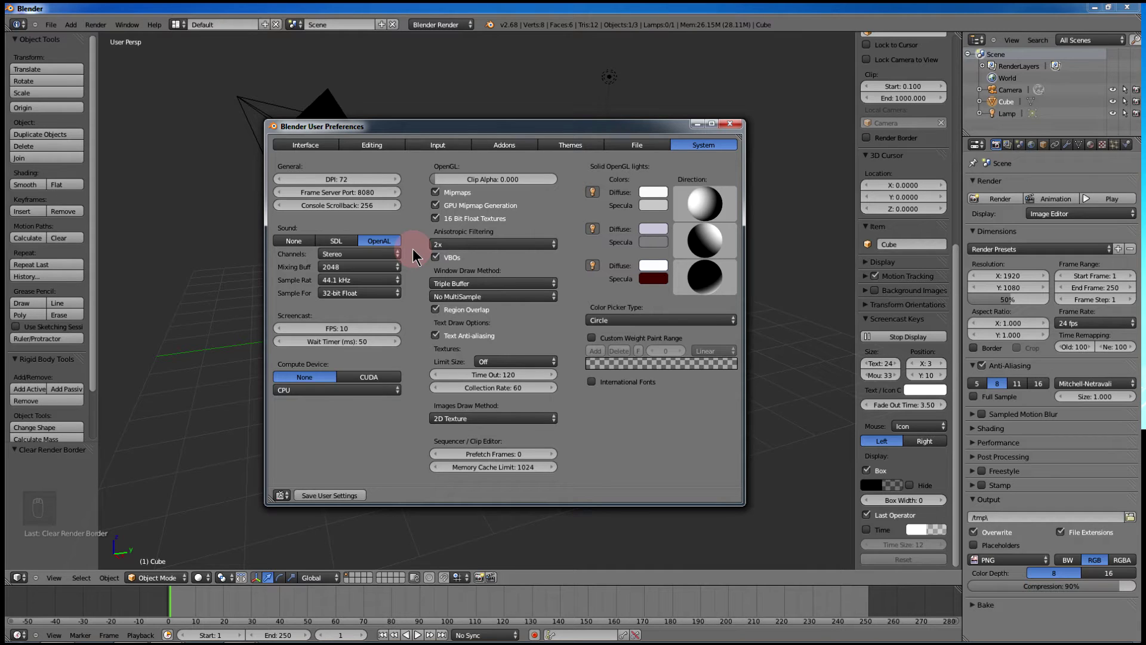
- Set the compute device to CUDA with the GeForce GTX 660 Ti, save the user settings and close the preferences
click(374, 379)
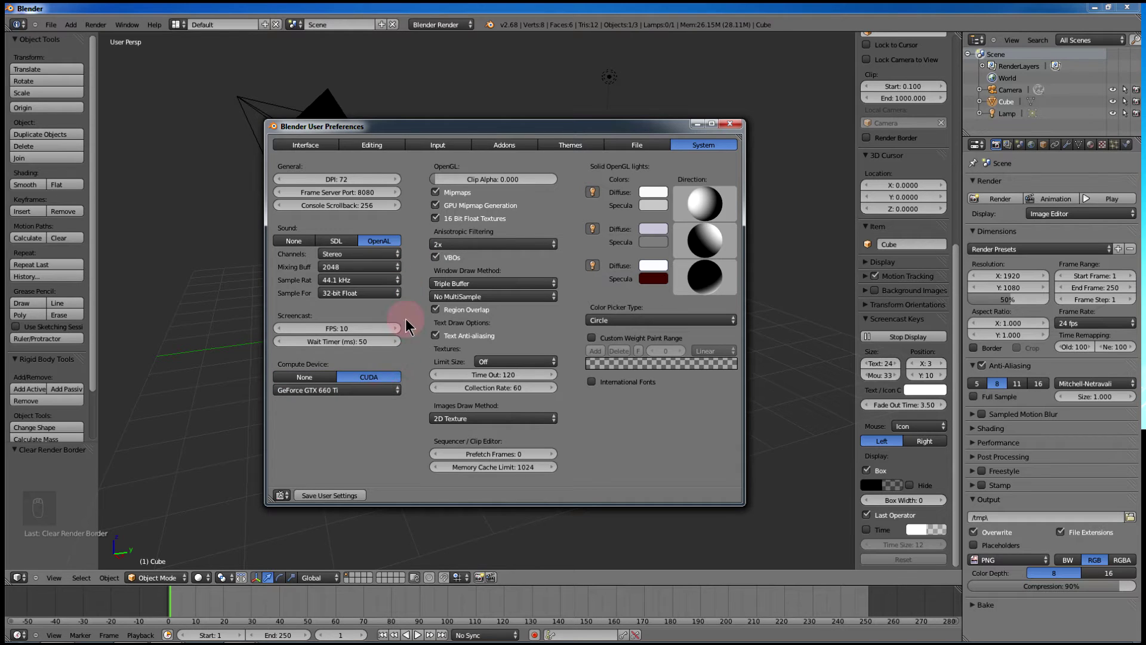
click(383, 392)
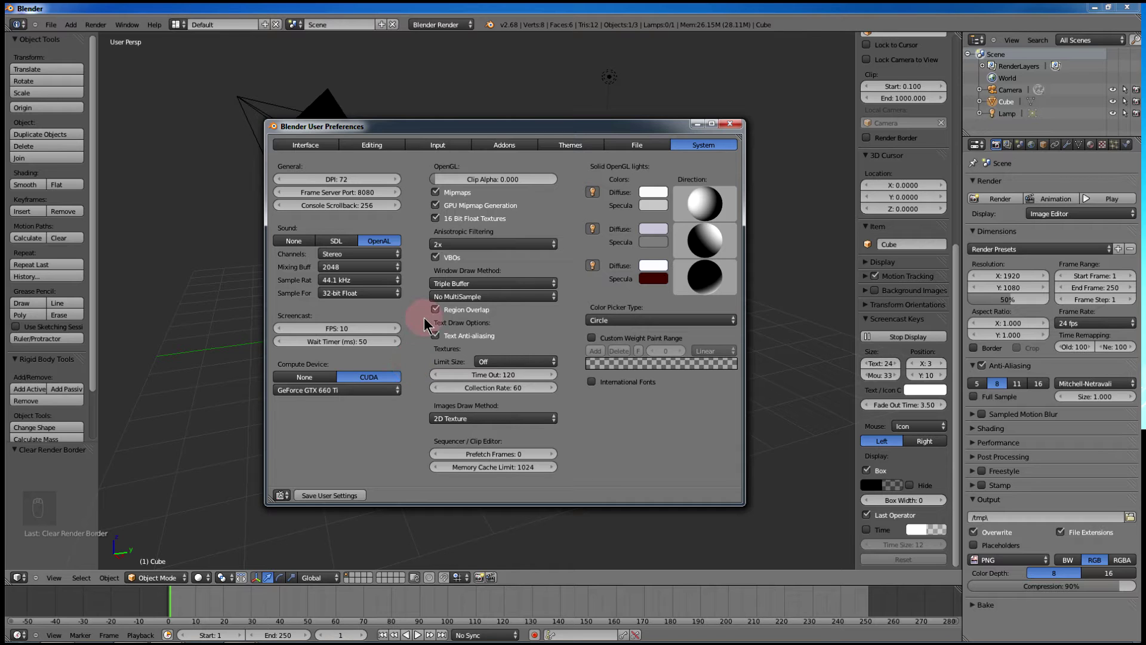
click(327, 496)
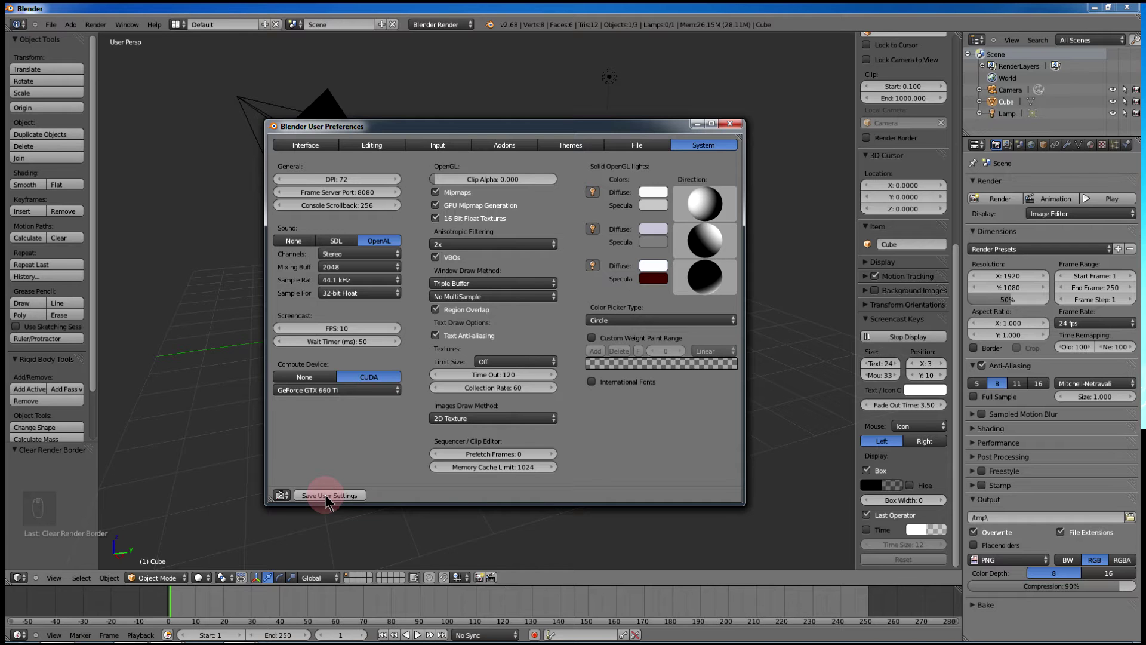
click(730, 124)
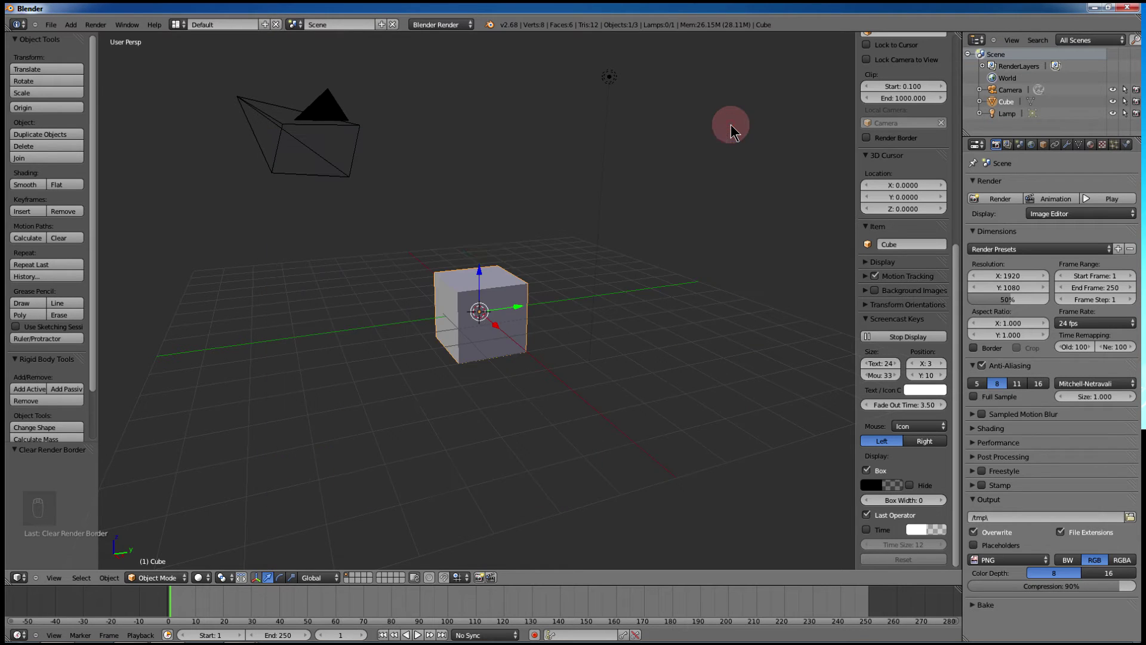
- Enter Edit Mode on the cube, switch to edge select mode and select all of its edges
mouse_move(480, 238)
middle_down()
mouse_move(546, 237)
mouse_move(474, 245)
mouse_move(475, 235)
mouse_move(540, 253)
mouse_move(464, 246)
mouse_move(475, 246)
middle_up()
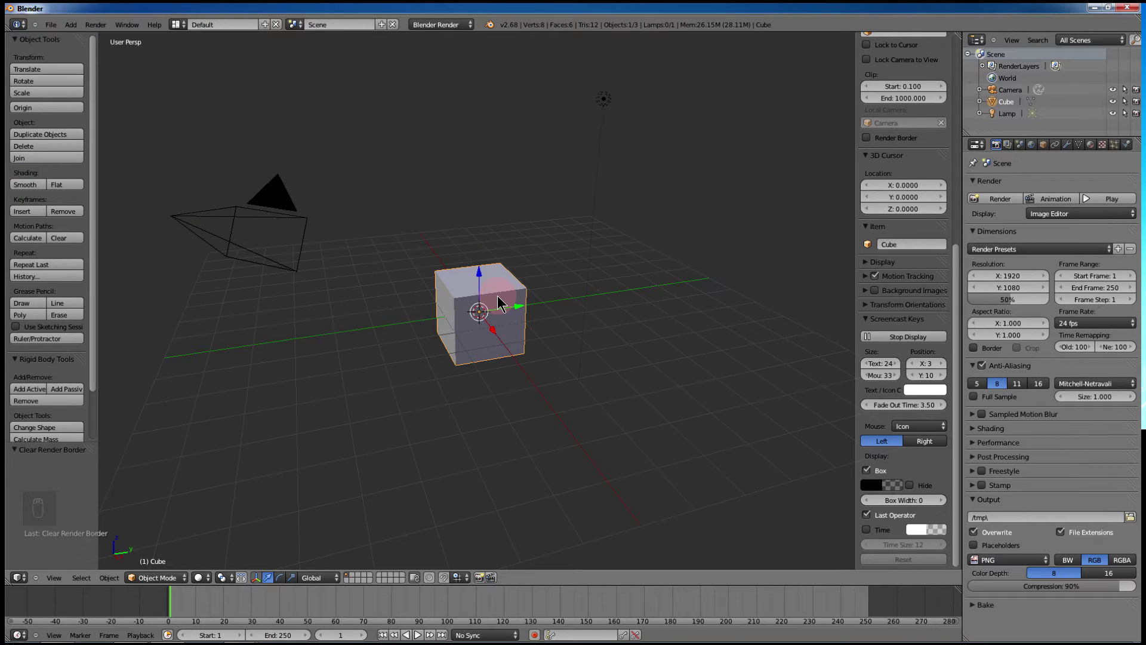
mouse_move(498, 297)
middle_down()
mouse_move(521, 295)
mouse_move(490, 298)
mouse_move(506, 302)
middle_up()
scroll(509, 296, up, 2)
key(Tab)
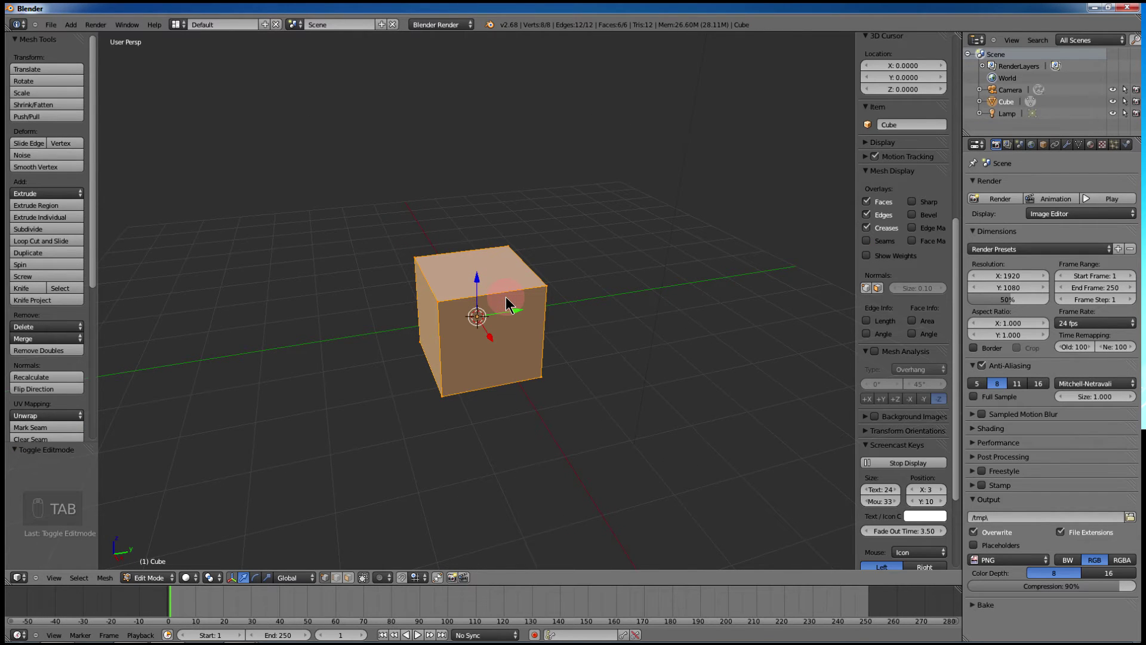
key(ctrl+Tab)
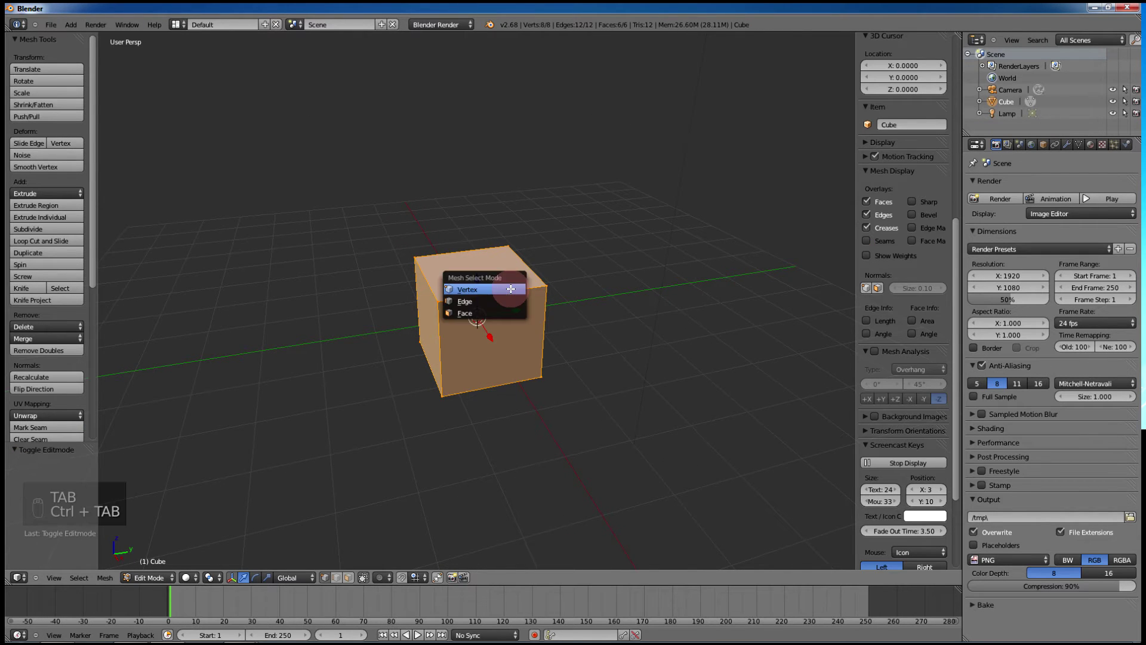
click(481, 301)
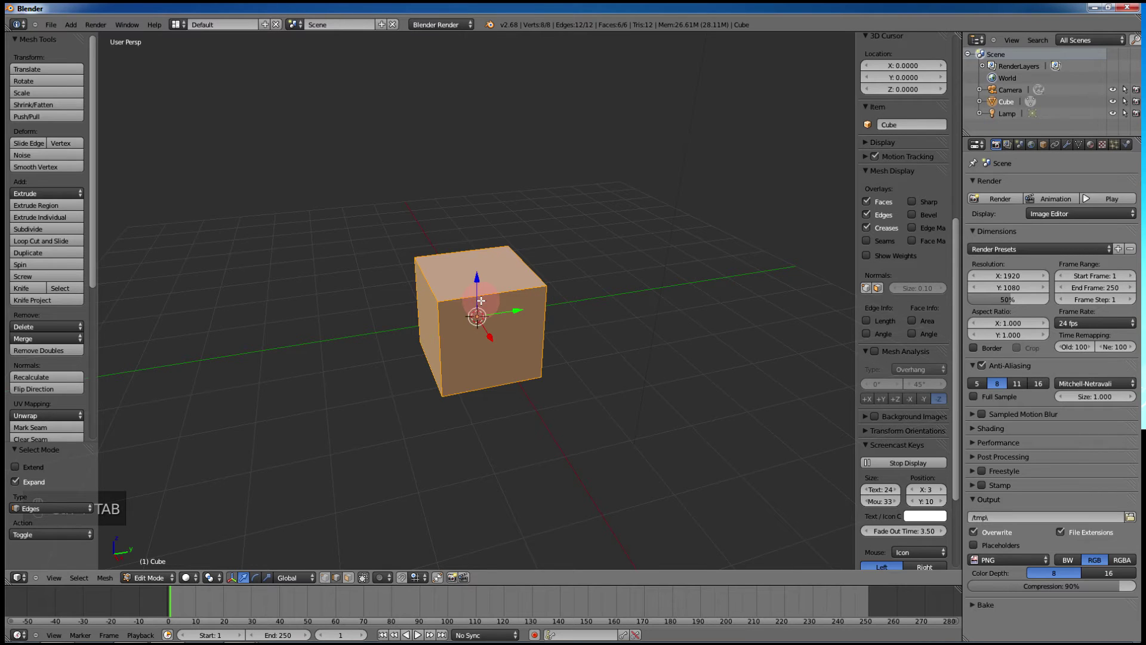
key(ctrl+Tab)
click(478, 304)
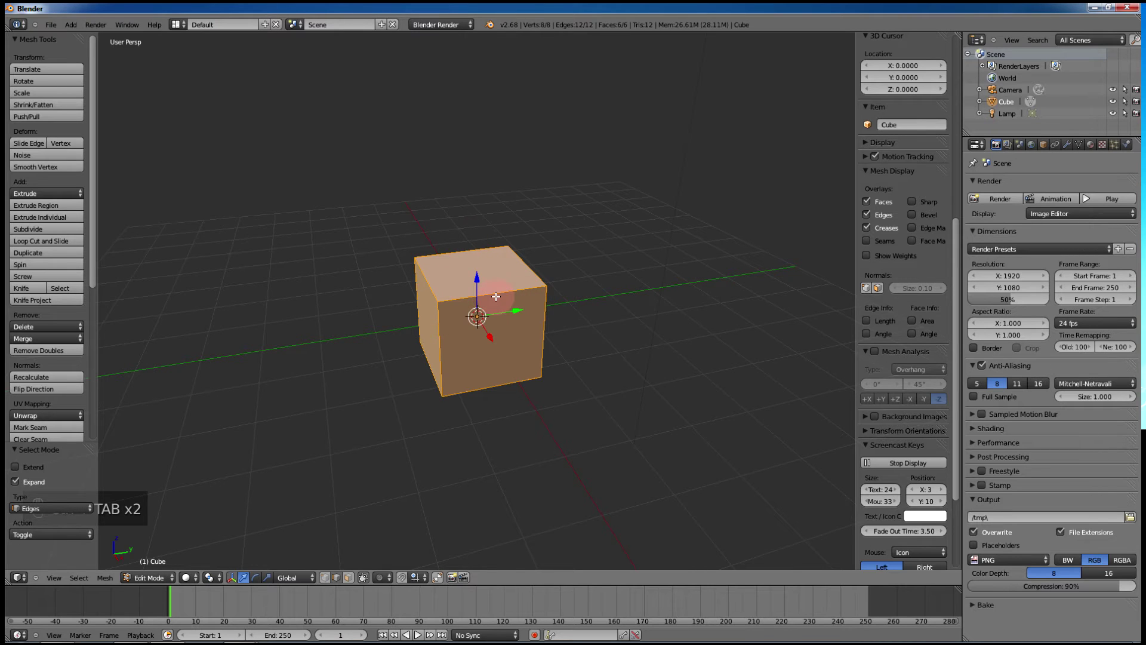
key(a)
key(a)
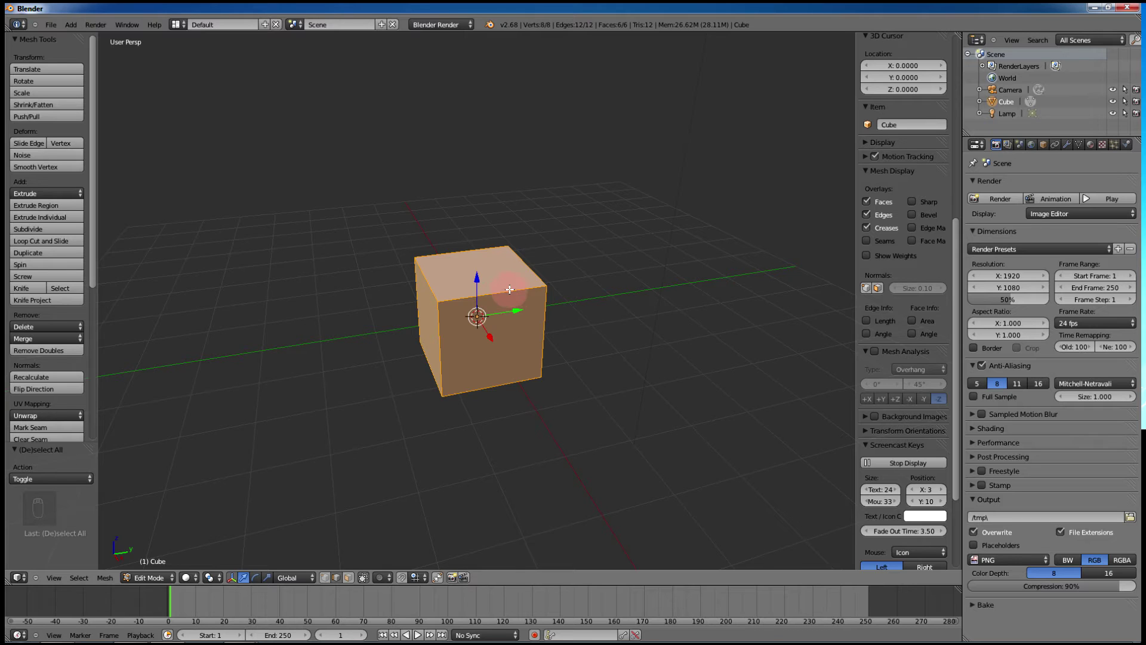
- Bevel all of the cube's edges with an offset of about 0.207
key(w)
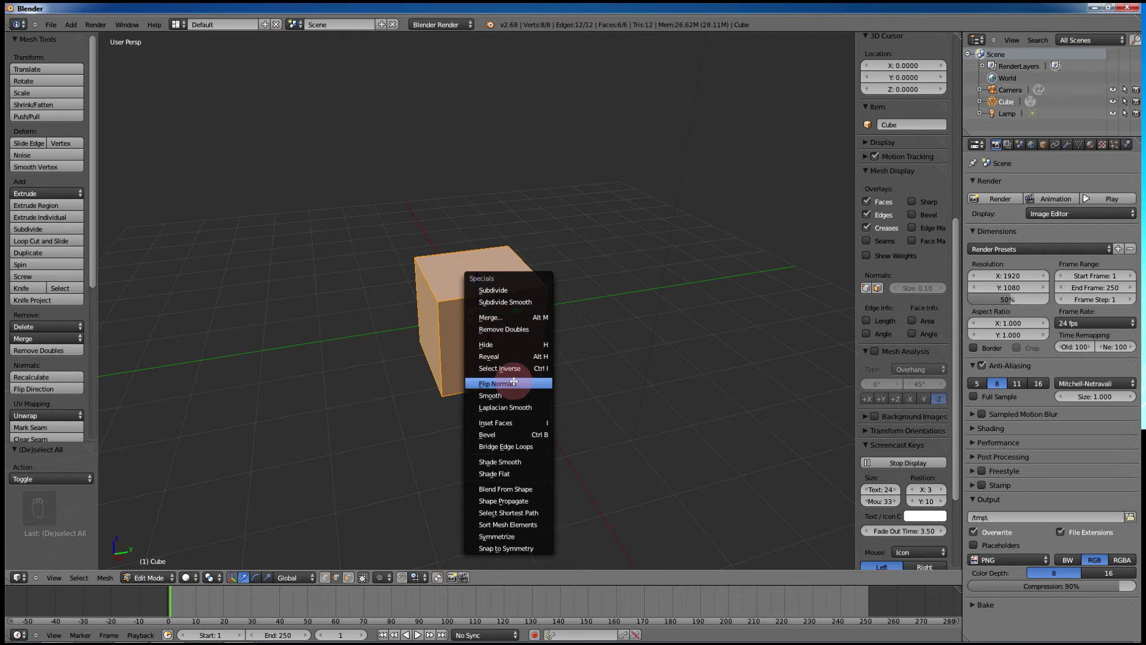
click(504, 435)
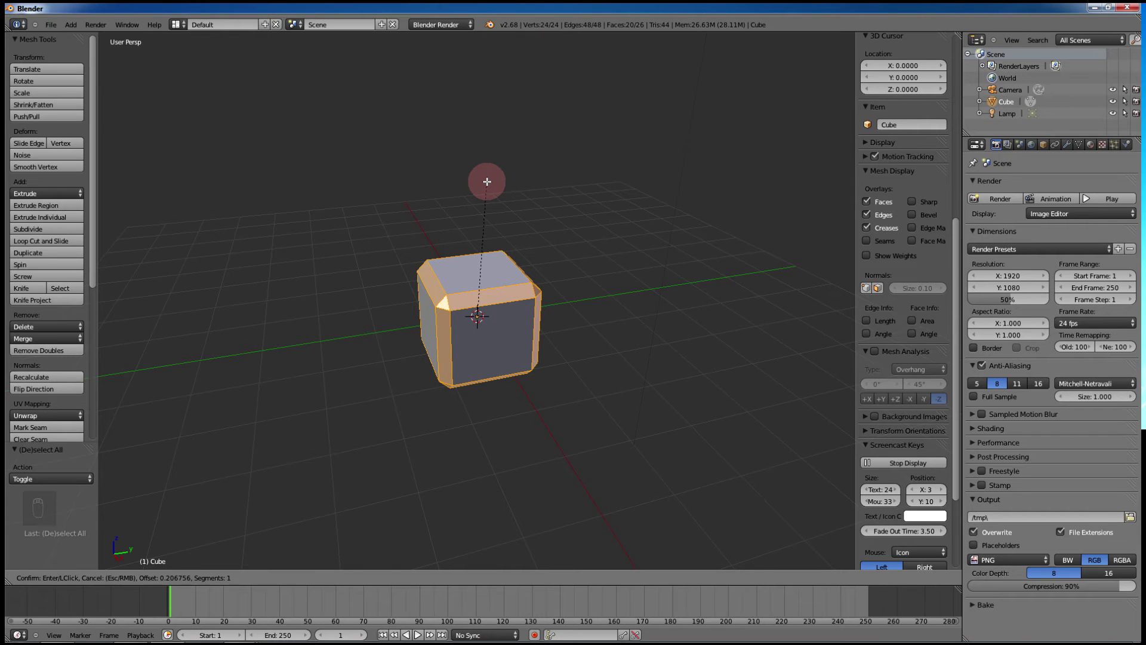
click(485, 180)
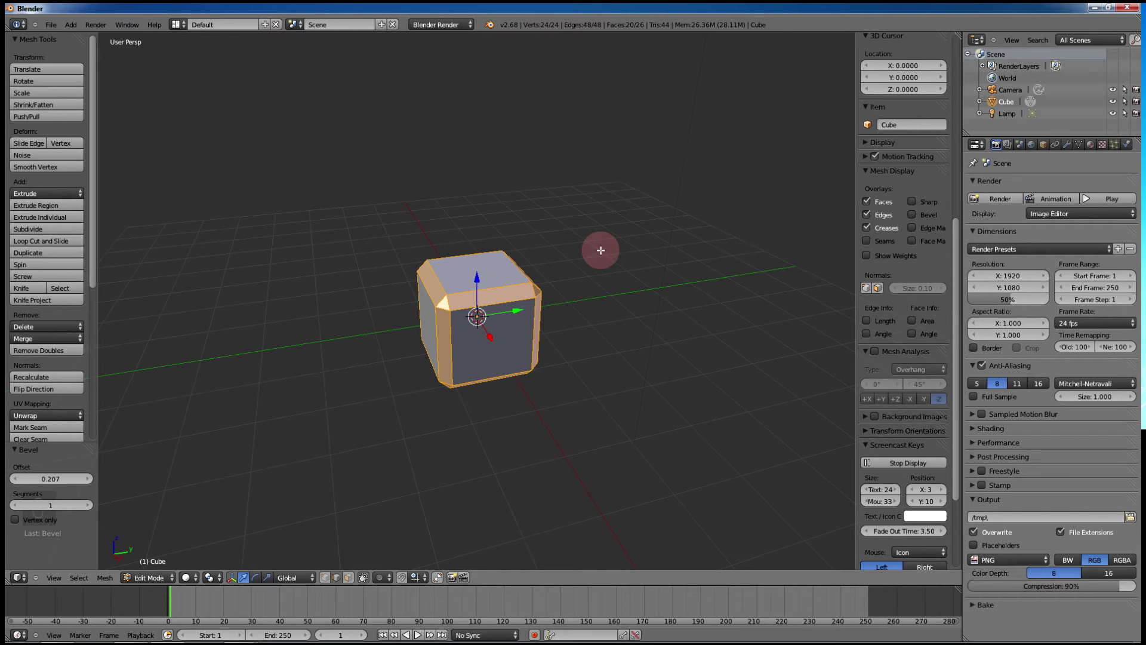
- Adjust the bevel to 3 segments with an offset of about 0.249, keeping Vertex only off
key(F6)
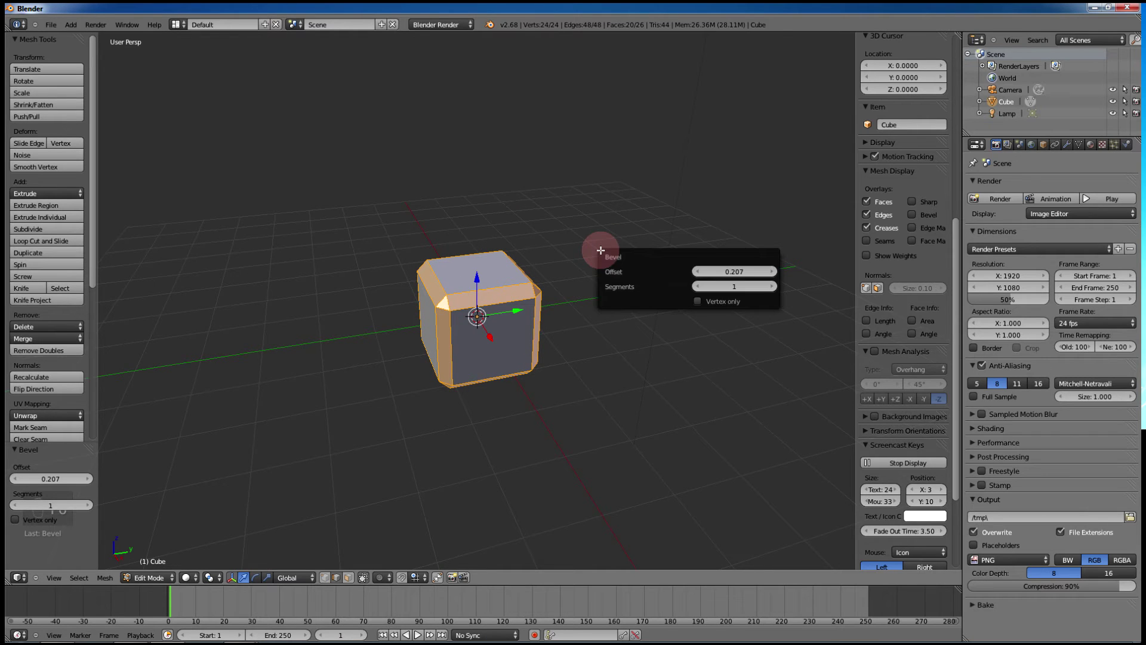
click(771, 287)
click(771, 287)
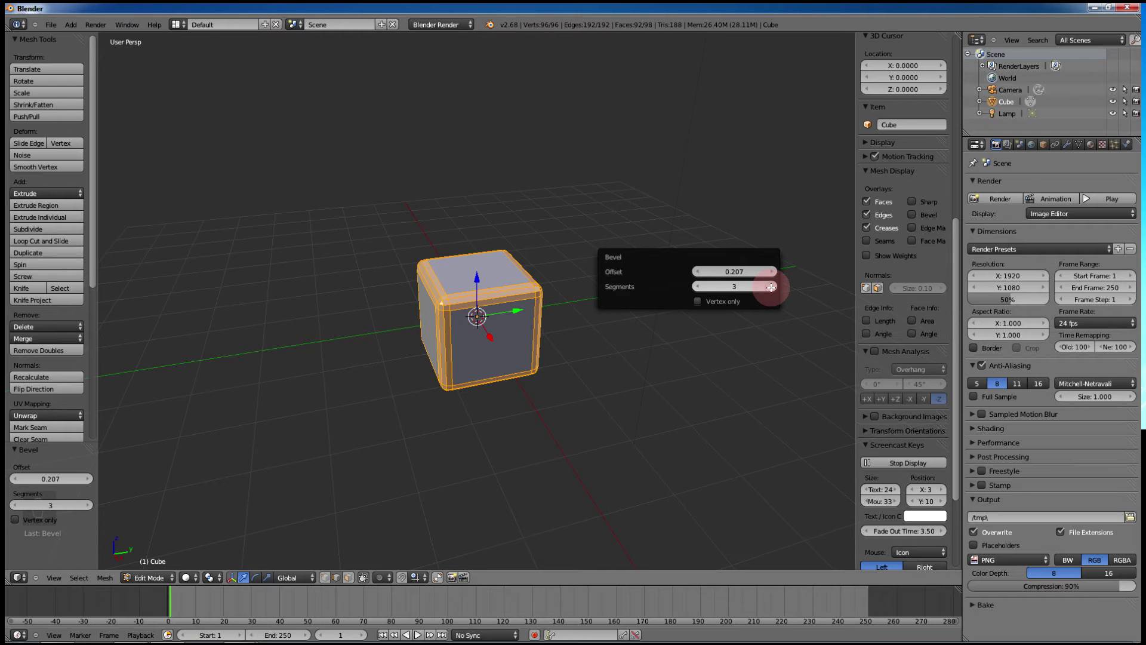
click(771, 288)
click(698, 286)
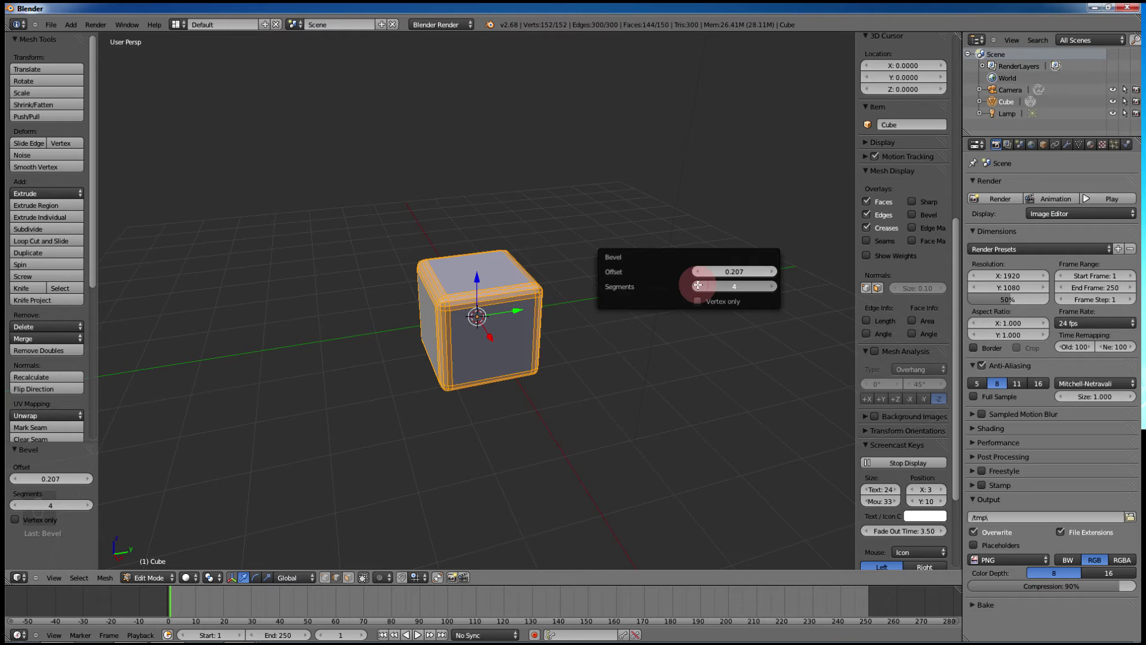
click(700, 300)
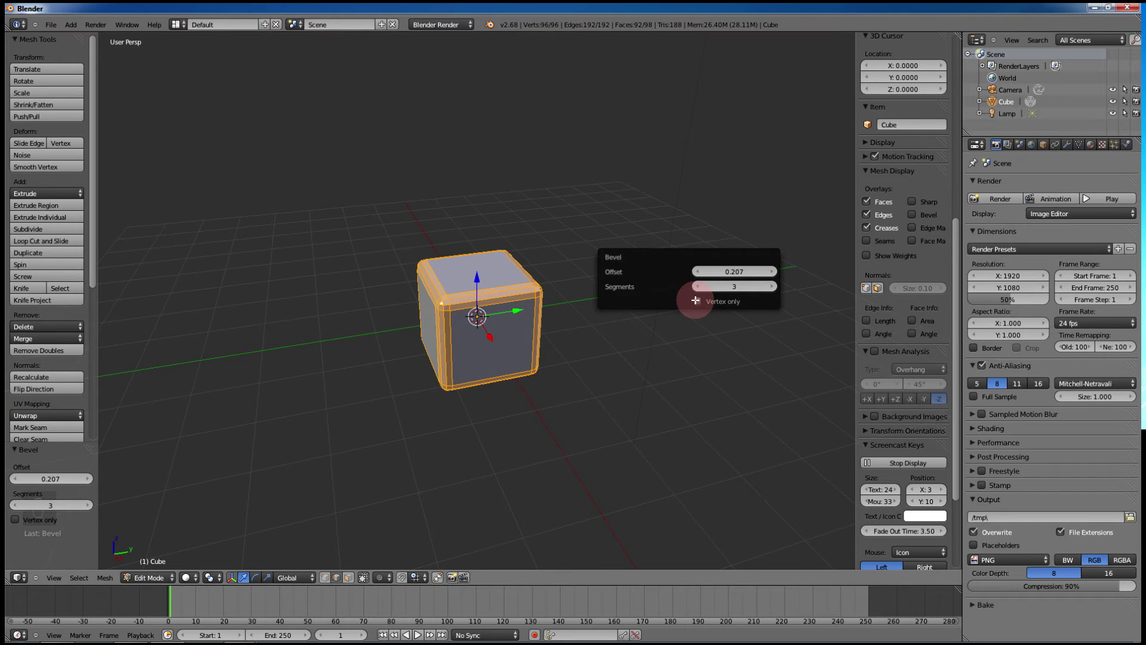
drag(730, 273, 682, 272)
click(698, 301)
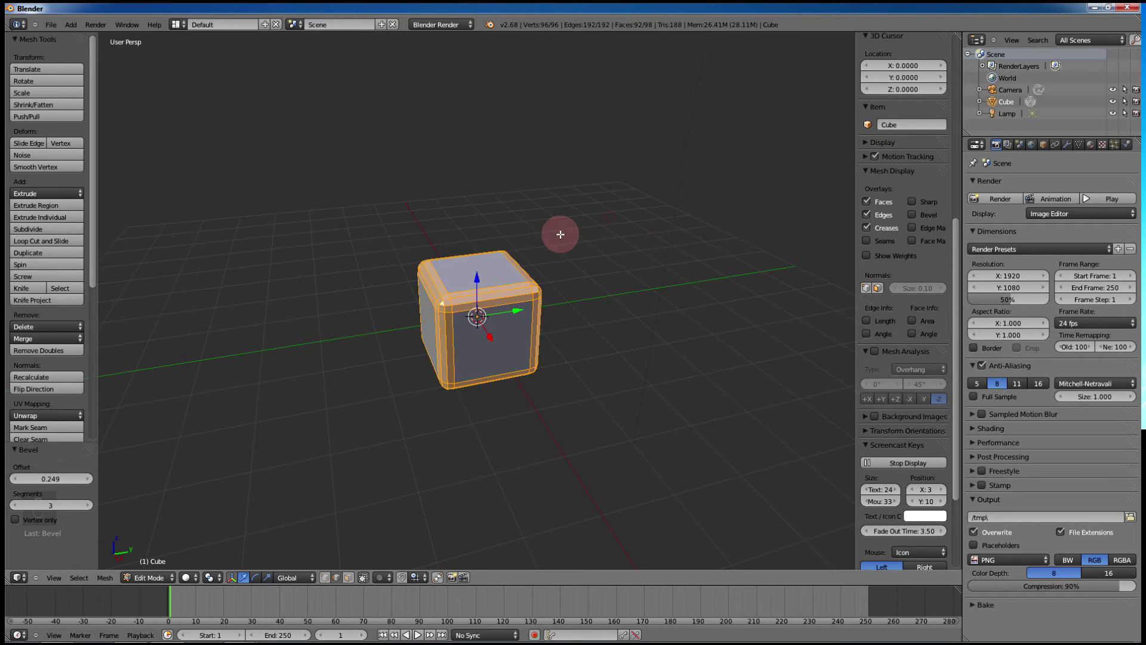
- Return to Object Mode and examine the shading of the cube's bevelled edges from several angles
key(Tab)
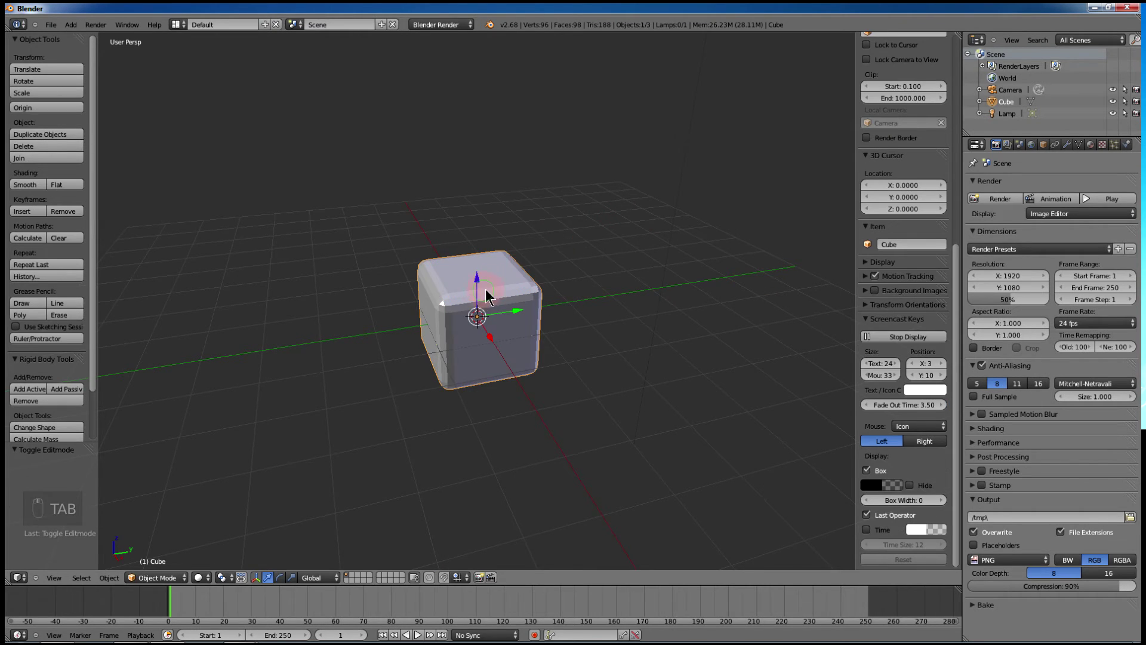
middle_drag(560, 234, 556, 267)
scroll(520, 287, up, 2)
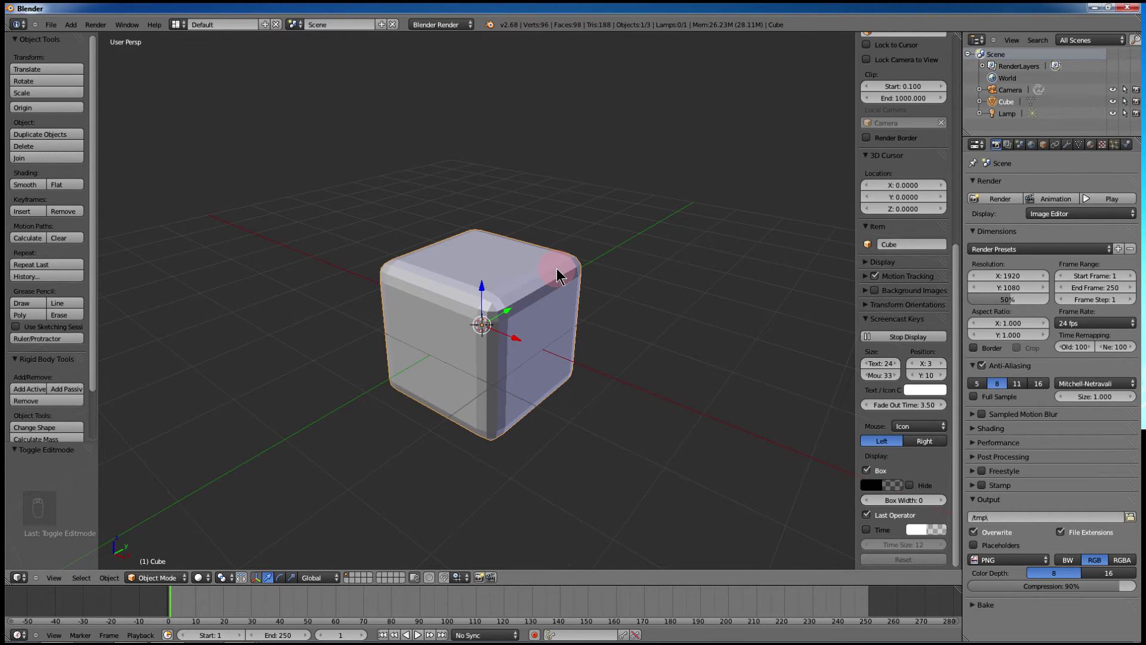
middle_drag(557, 268, 528, 271)
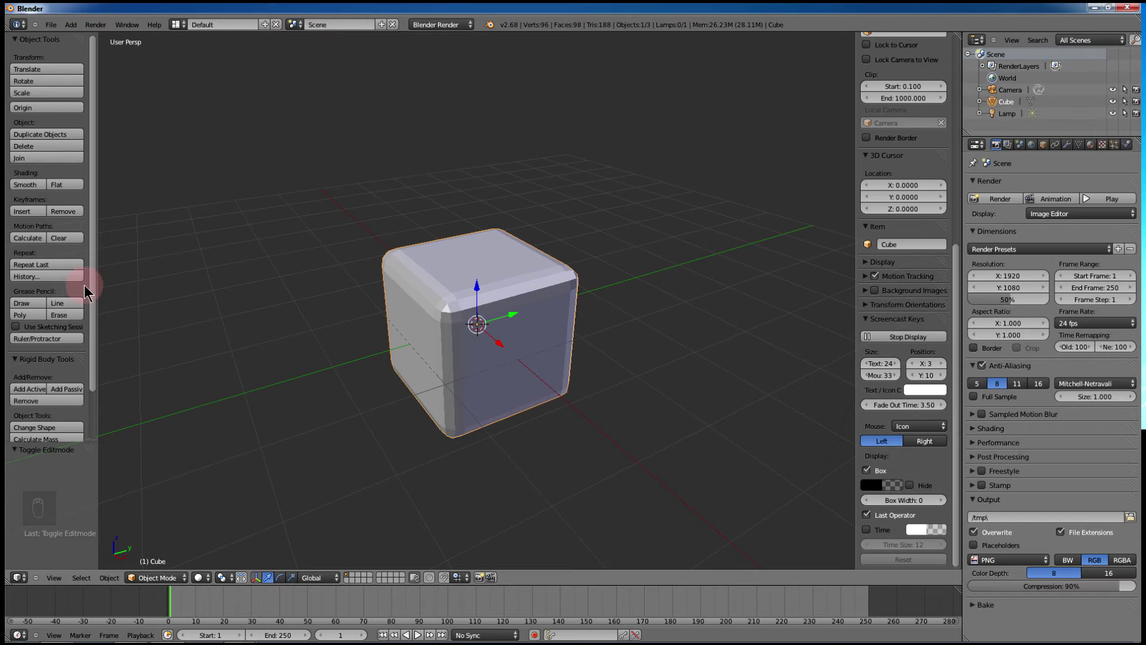
scroll(94, 376, down, 2)
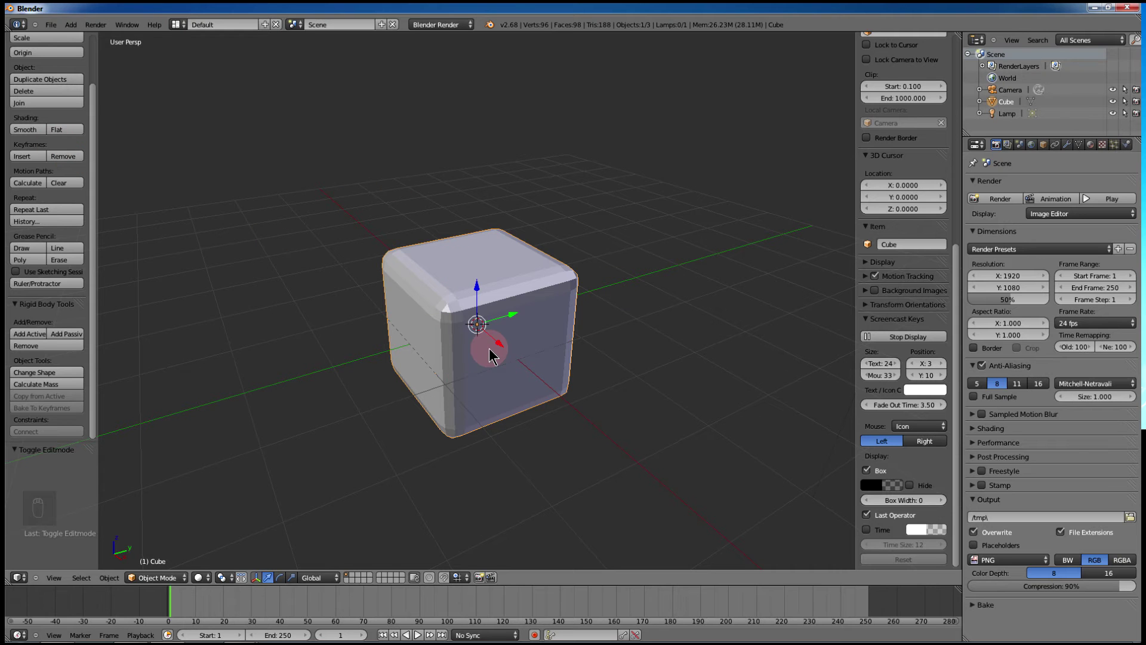
middle_drag(553, 315, 503, 324)
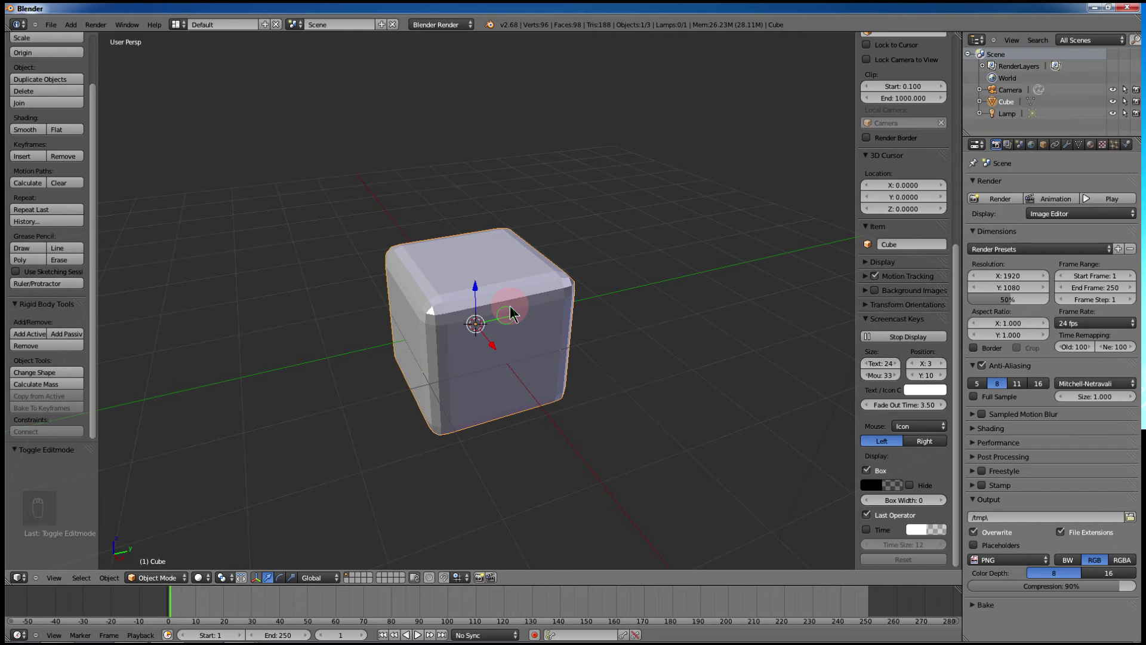
- Re-enter Edit Mode on the bevelled cube, switch to face select mode and select all of its faces
key(Tab)
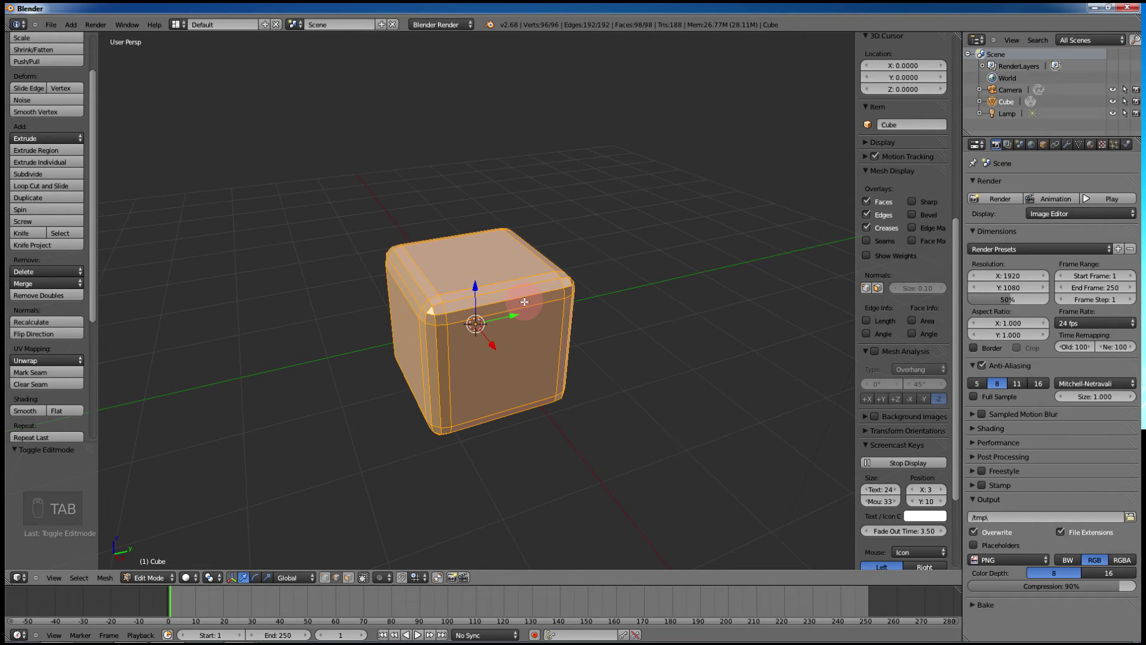
key(a)
key(a)
key(a)
key(a)
key(ctrl+Tab)
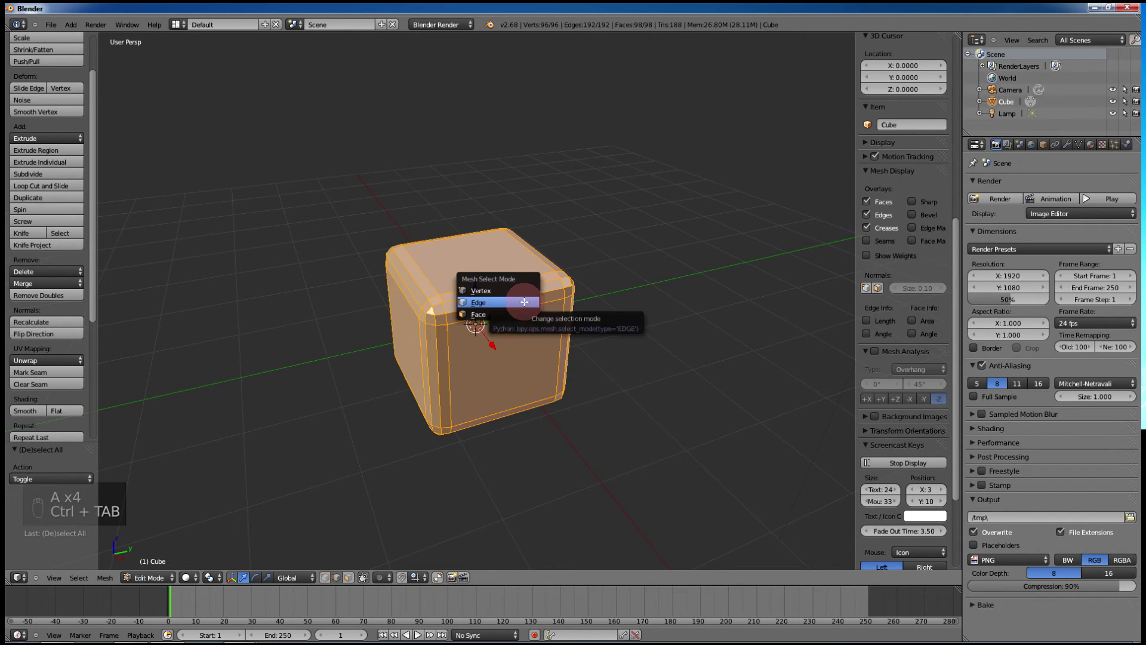
click(471, 311)
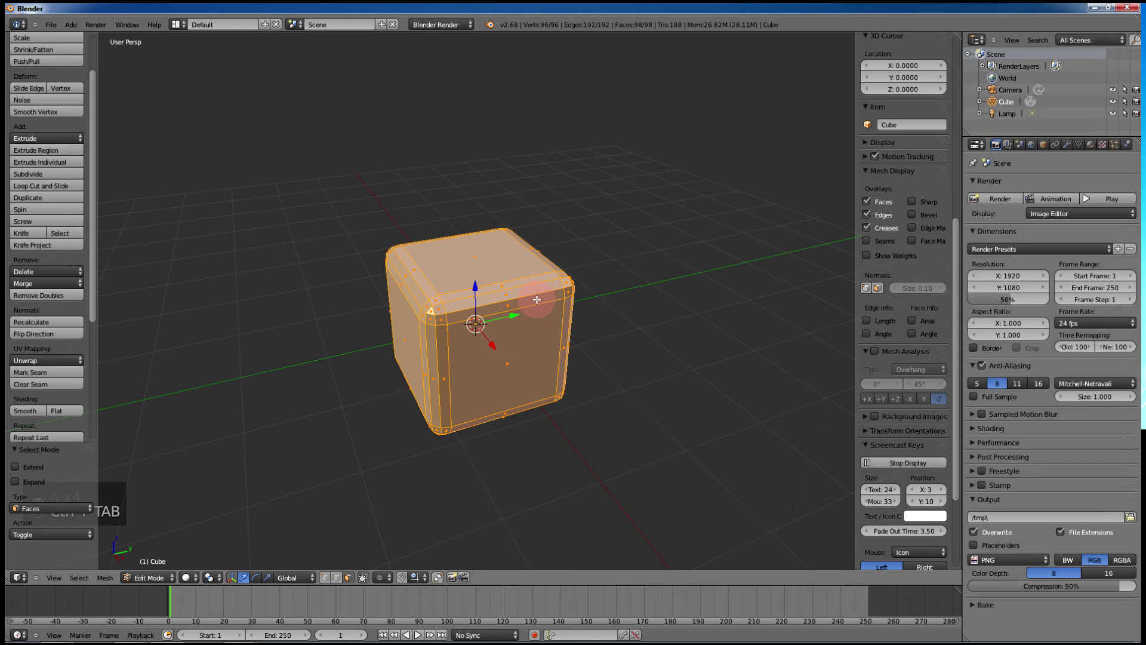
key(a)
key(a)
key(a)
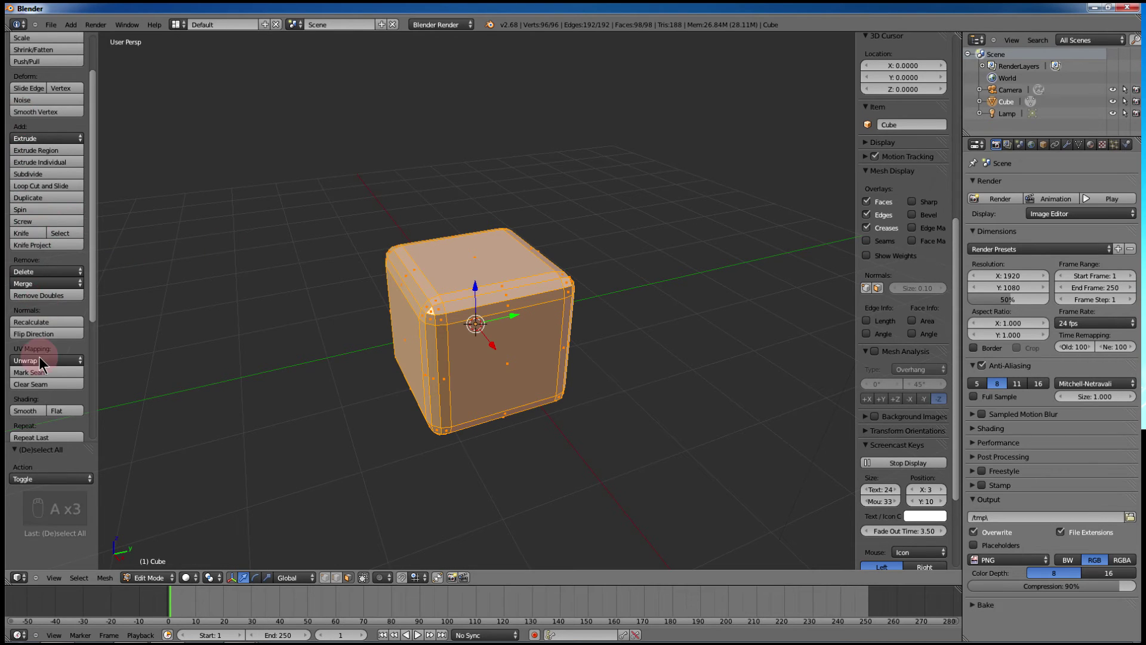
- Apply smooth shading to the selected faces and return to Object Mode to view the cube
click(25, 411)
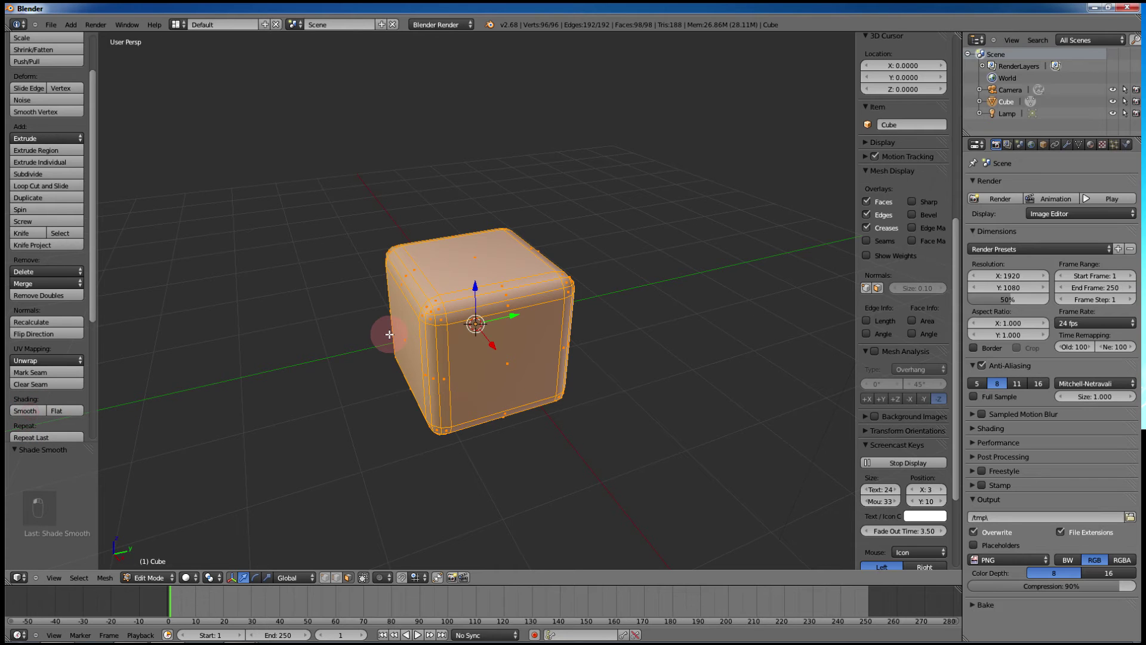
middle_drag(509, 310, 551, 293)
key(Tab)
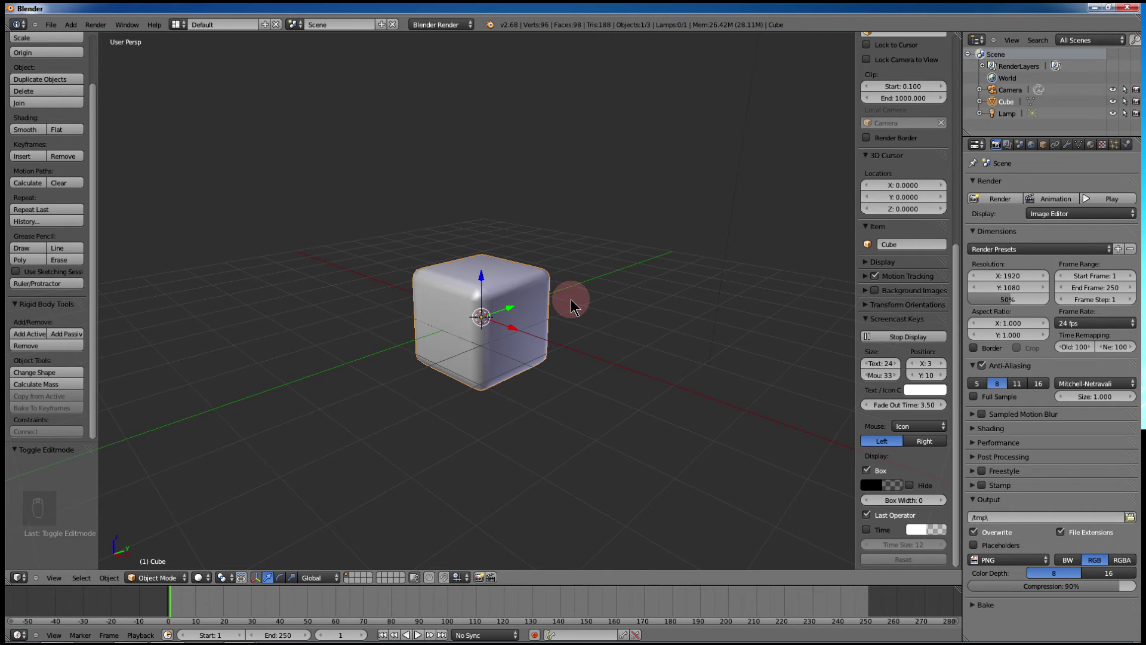
middle_drag(571, 299, 509, 303)
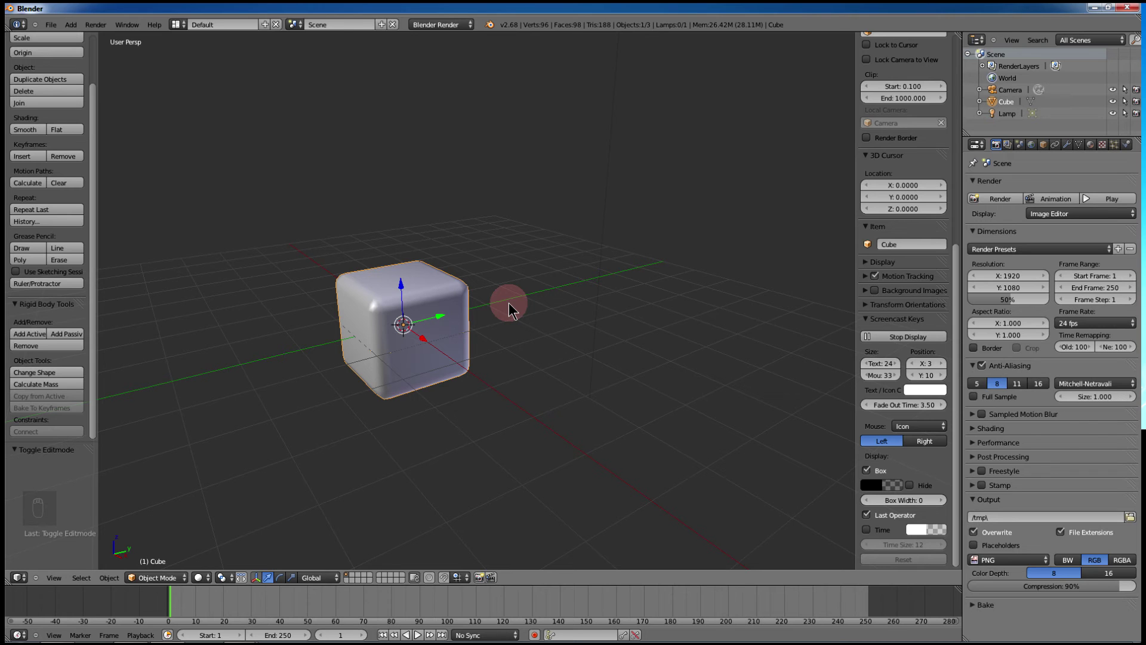
- Add a second cube mesh at the 3D cursor and move it about 3.411 units along the Y axis
key(shift+a)
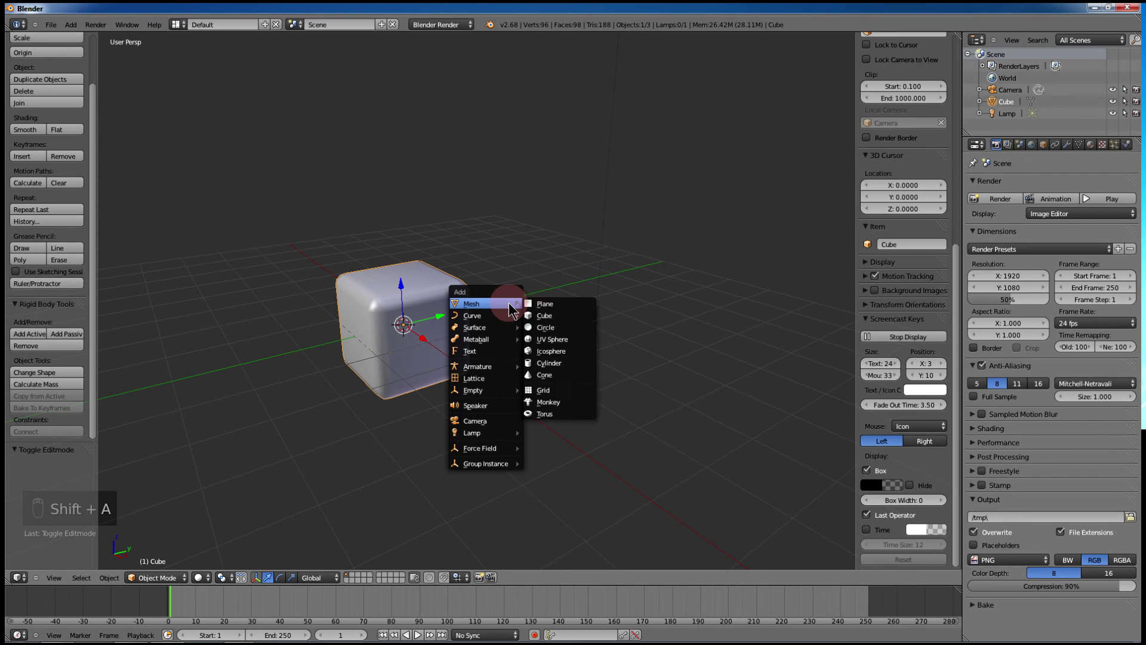
click(556, 316)
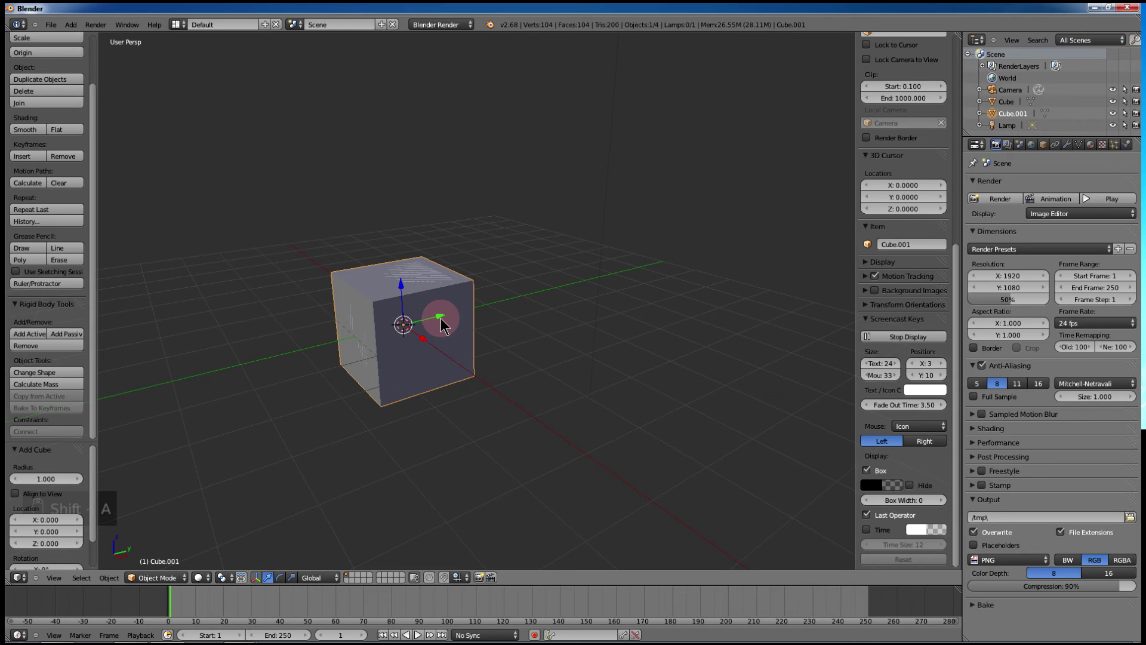
drag(441, 319, 568, 275)
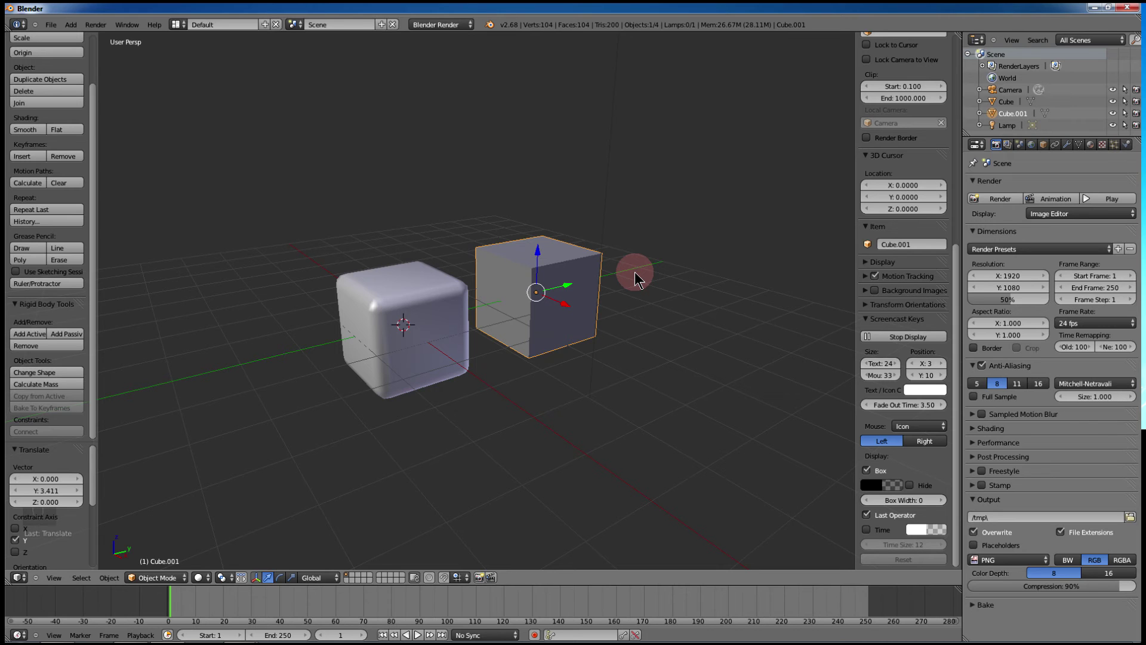
- Subdivide the new cube with a subdivision surface, raising it through levels 1 and 2 to level 3
key(ctrl+1)
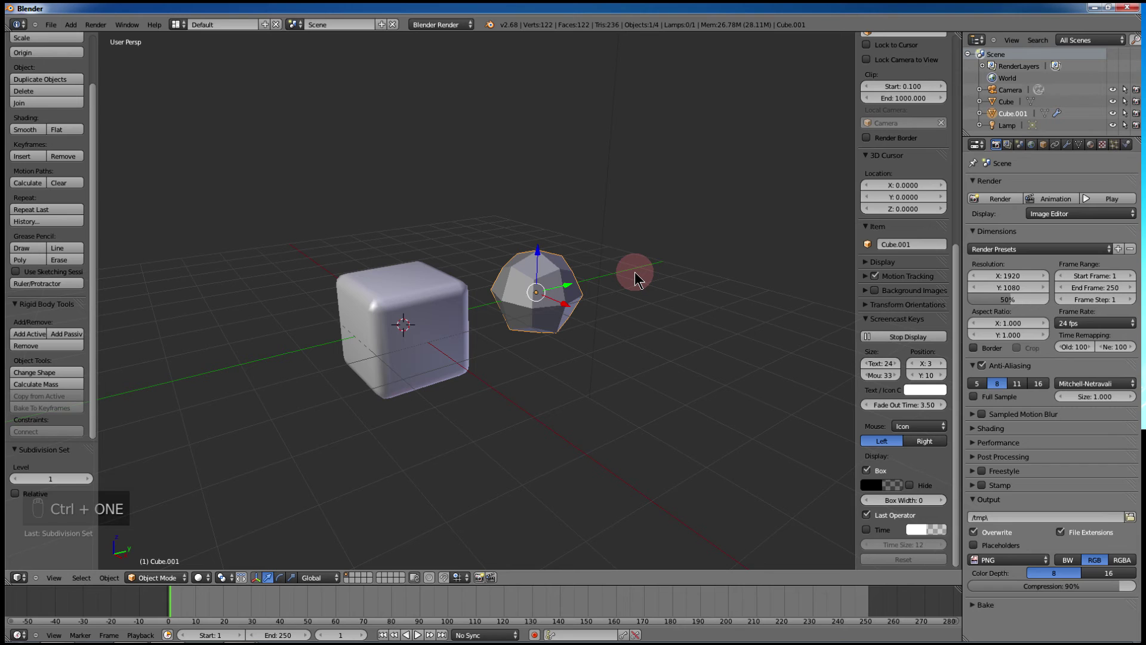
key(ctrl+2)
key(ctrl+3)
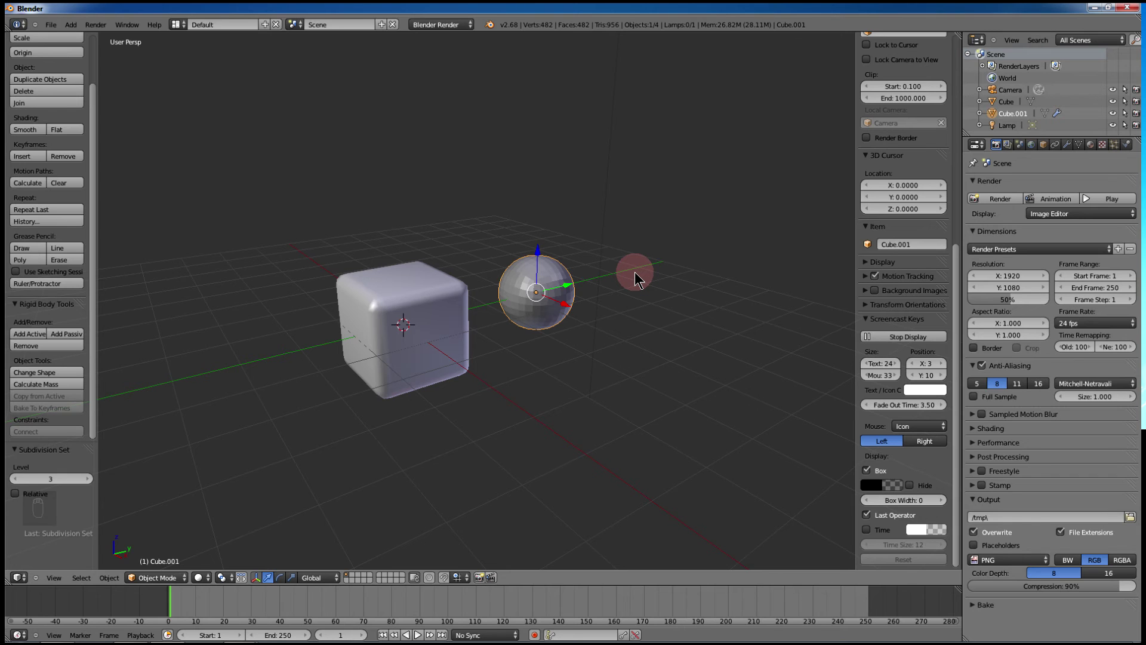
- Select the bevelled cube and raise its subdivision surface through levels 1 and 2 to level 3
right_click(448, 299)
key(ctrl+1)
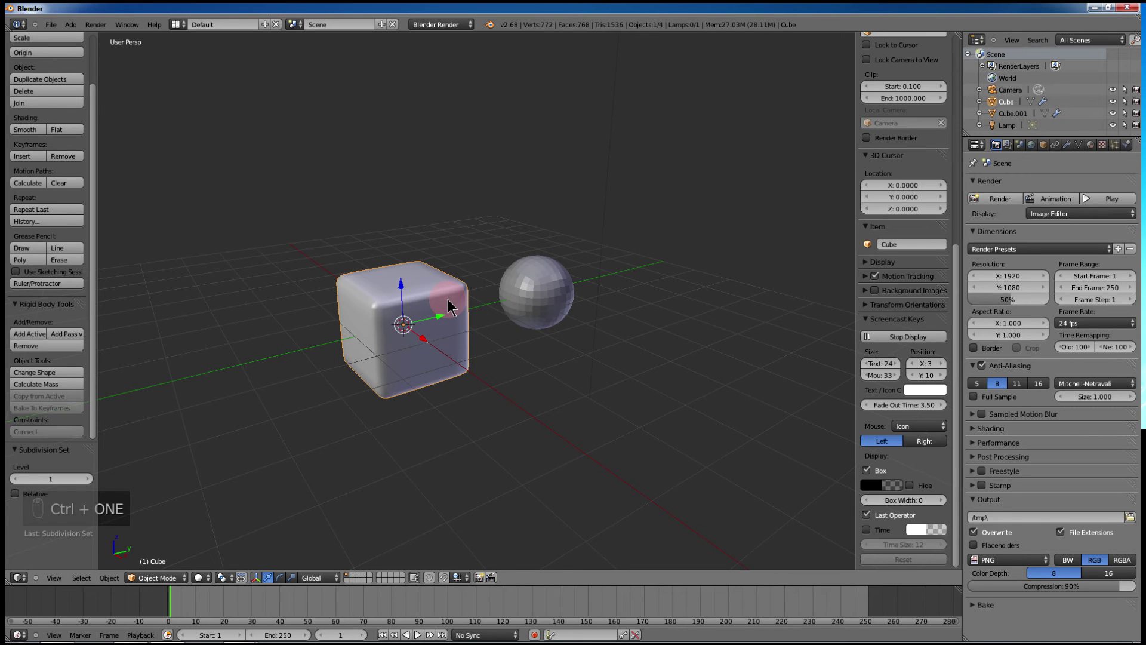
key(ctrl+2)
key(ctrl+3)
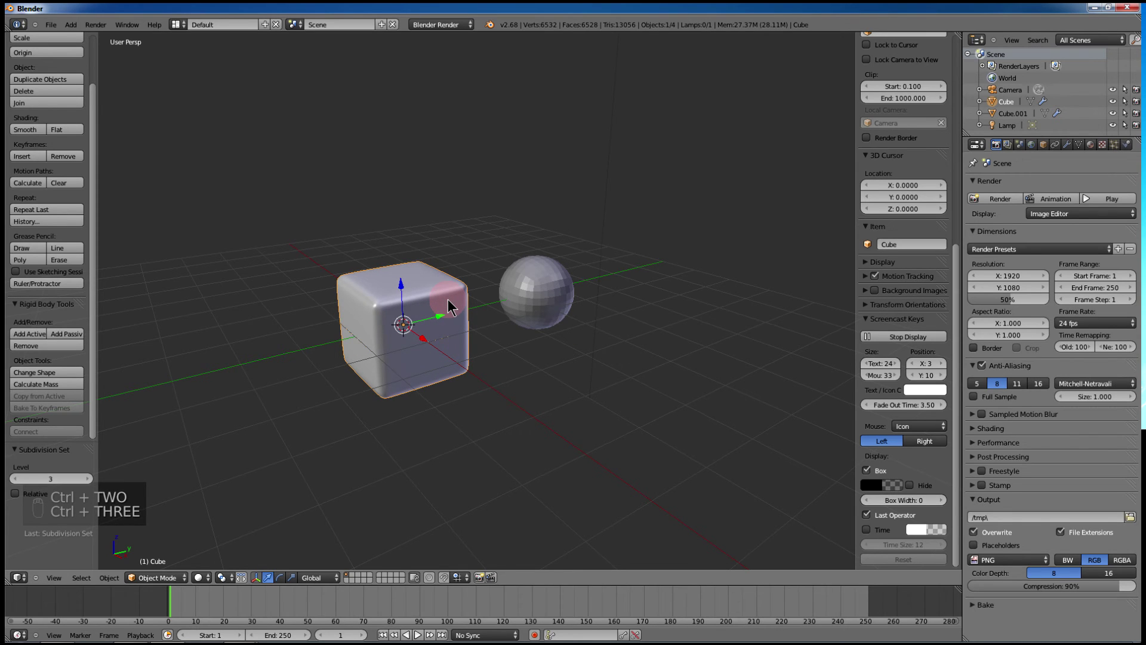
- Show the bevelled cube's modifier settings and locate Subdivision Surface among the modifiers that can be added
click(1066, 145)
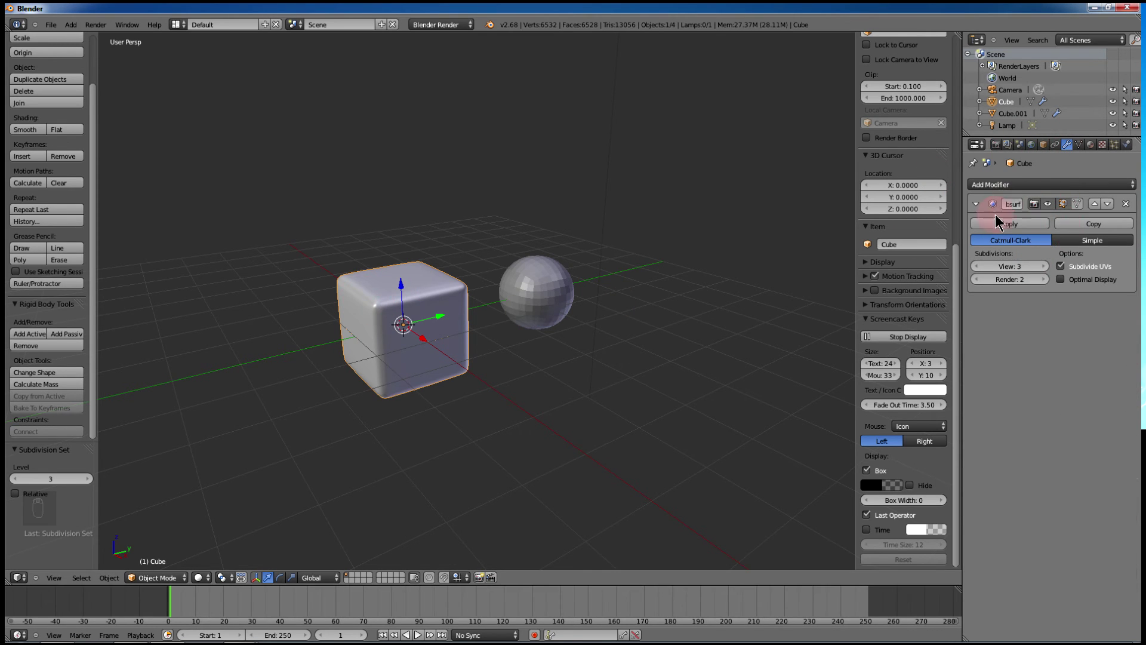
click(1026, 185)
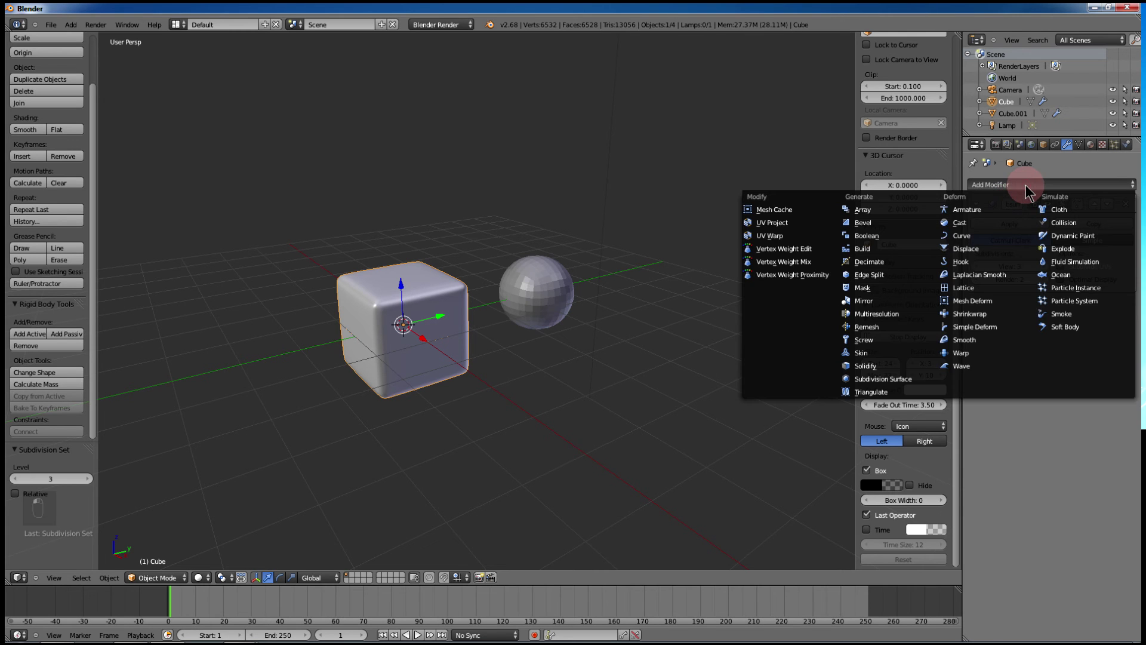
click(886, 381)
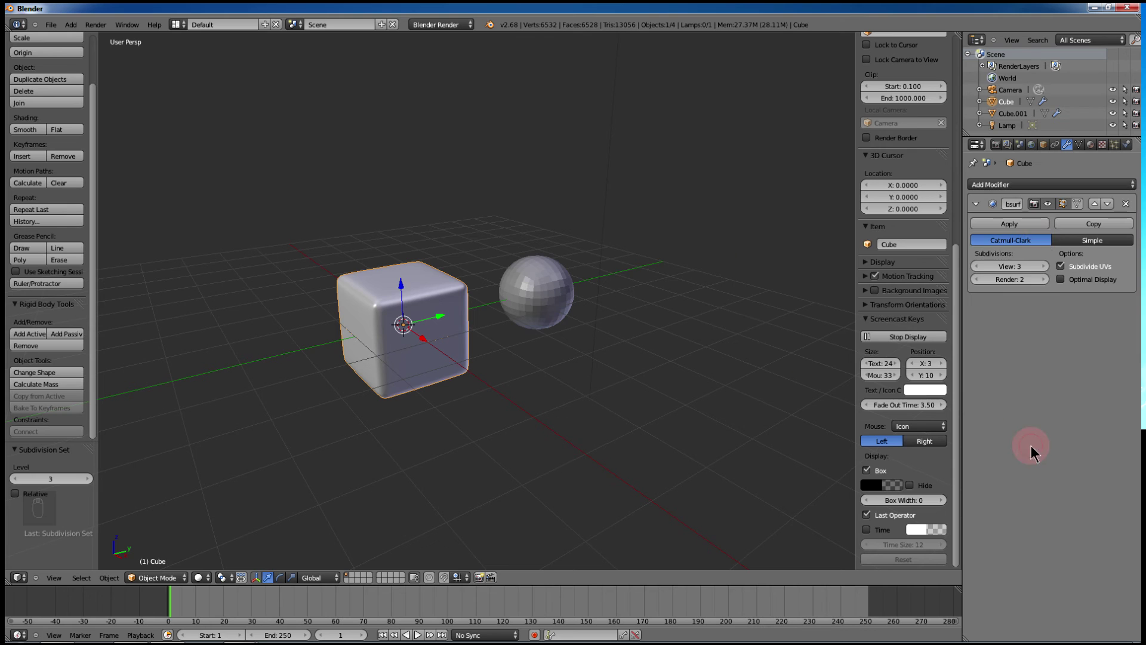
- Toggle the Subsurf modifier's viewport display off and on to compare the bevelled cube, and select the subdivided sphere
click(1051, 205)
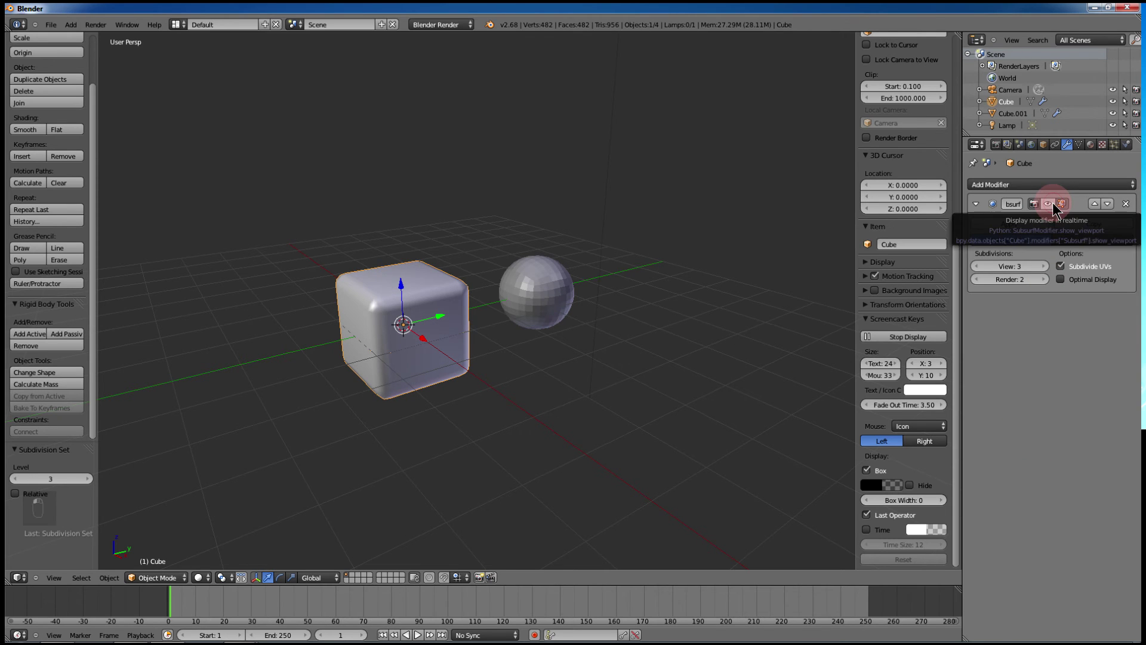
click(1049, 204)
click(1048, 204)
click(1048, 204)
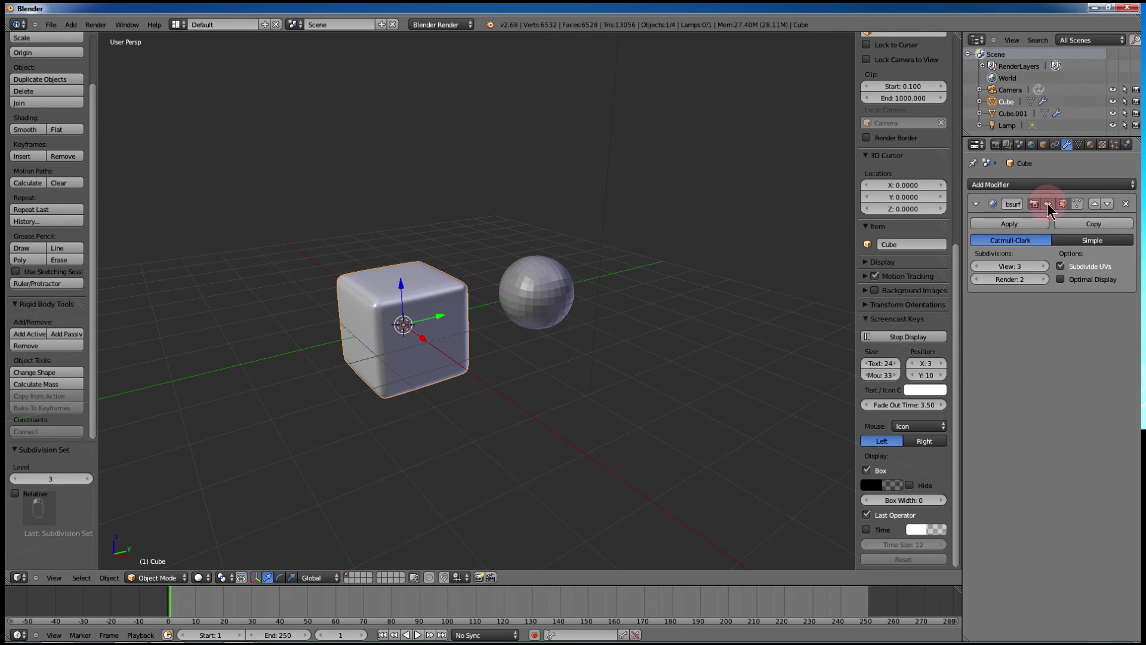
click(1048, 204)
click(1048, 204)
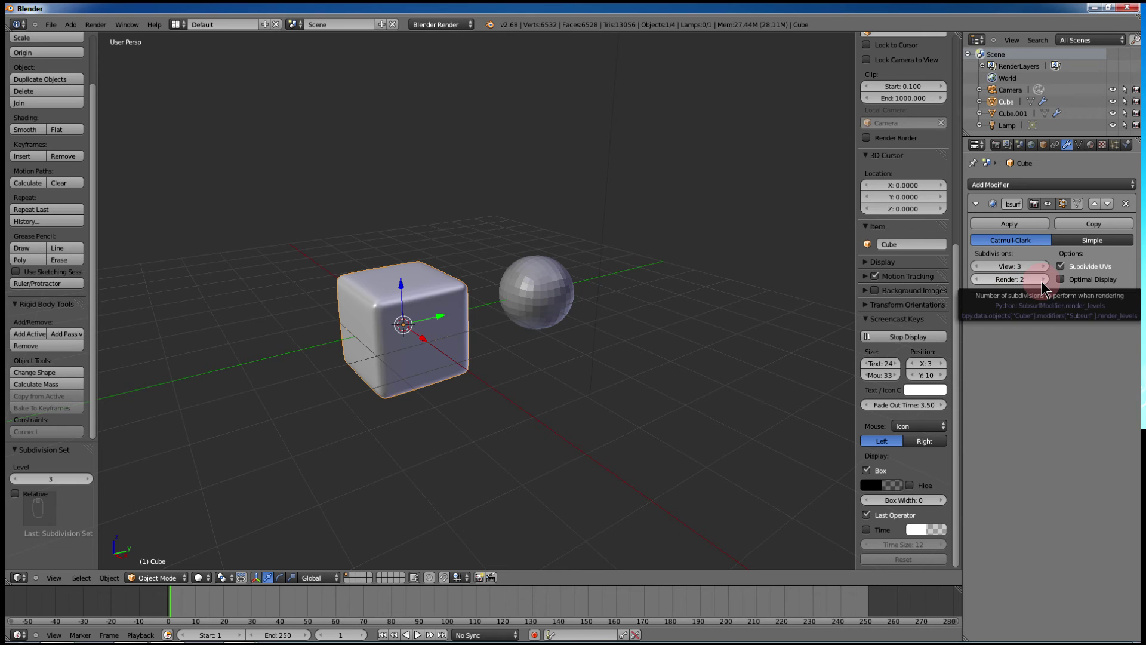
right_click(516, 281)
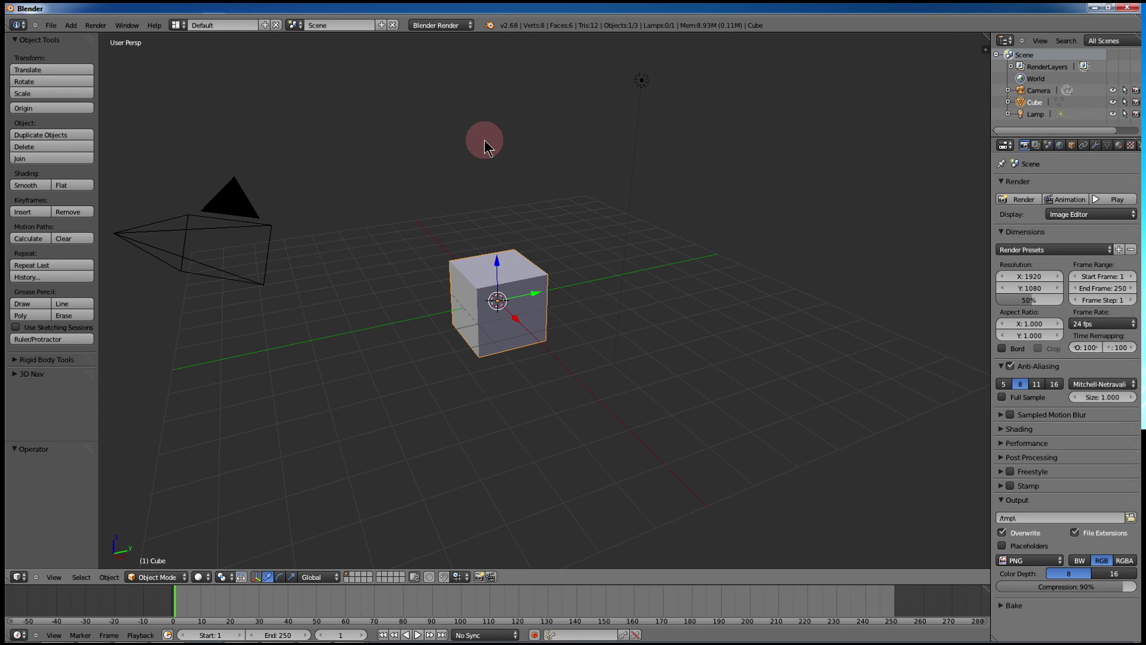
- Open the user preferences, check that Prompt Quit is enabled among the interface options, and close the preferences window
click(51, 25)
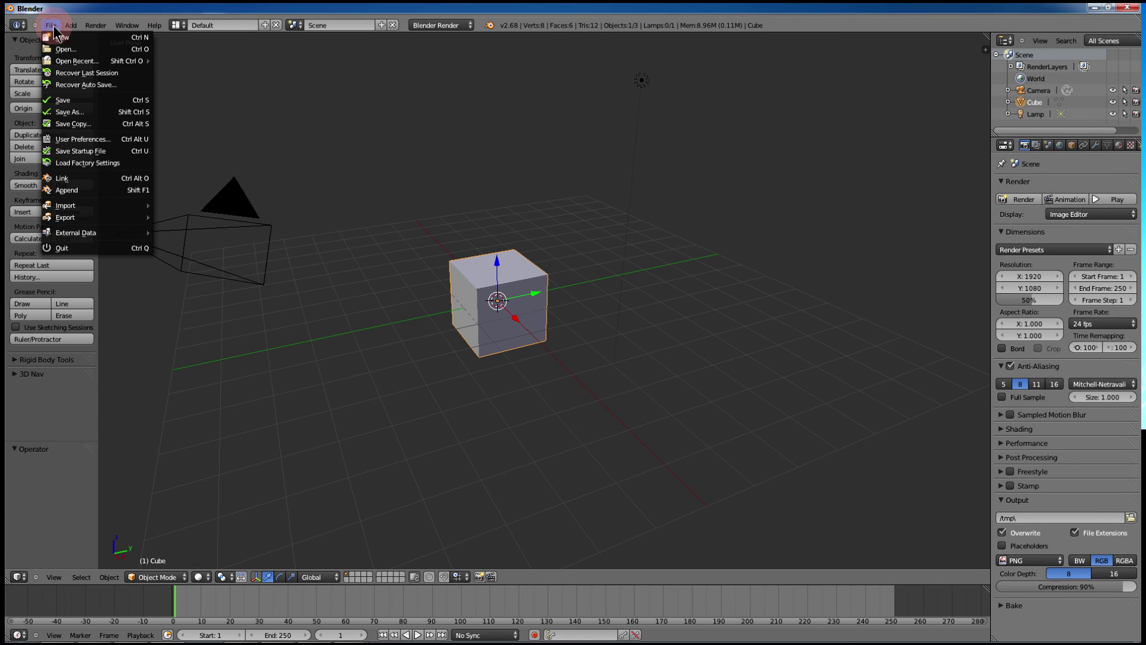
click(83, 139)
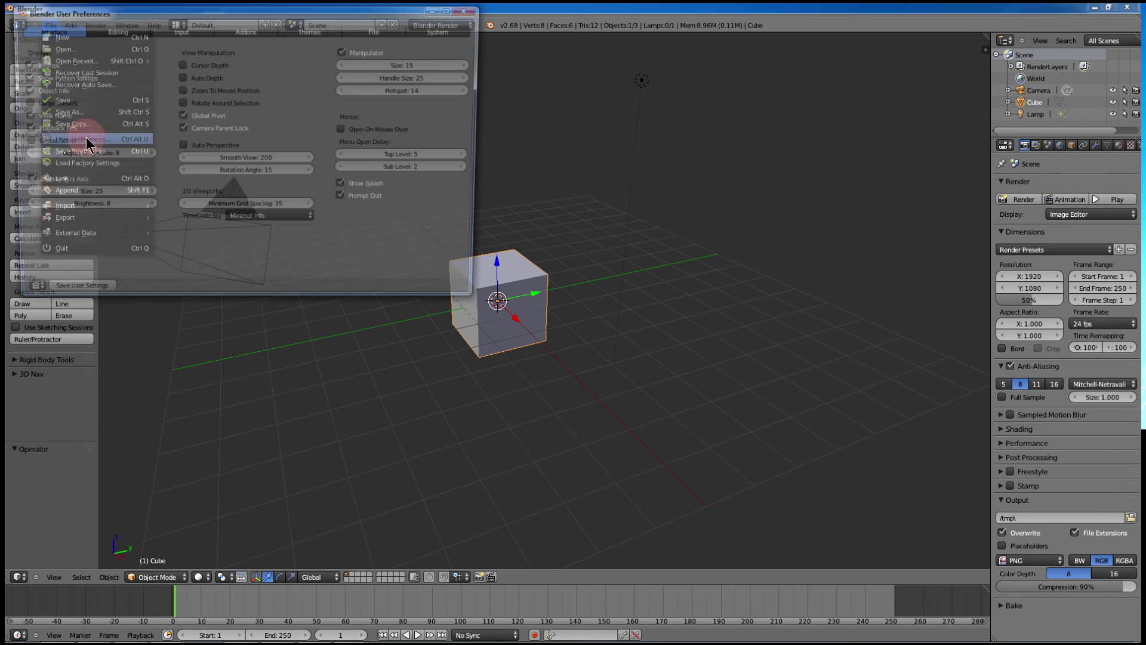
drag(290, 11, 538, 110)
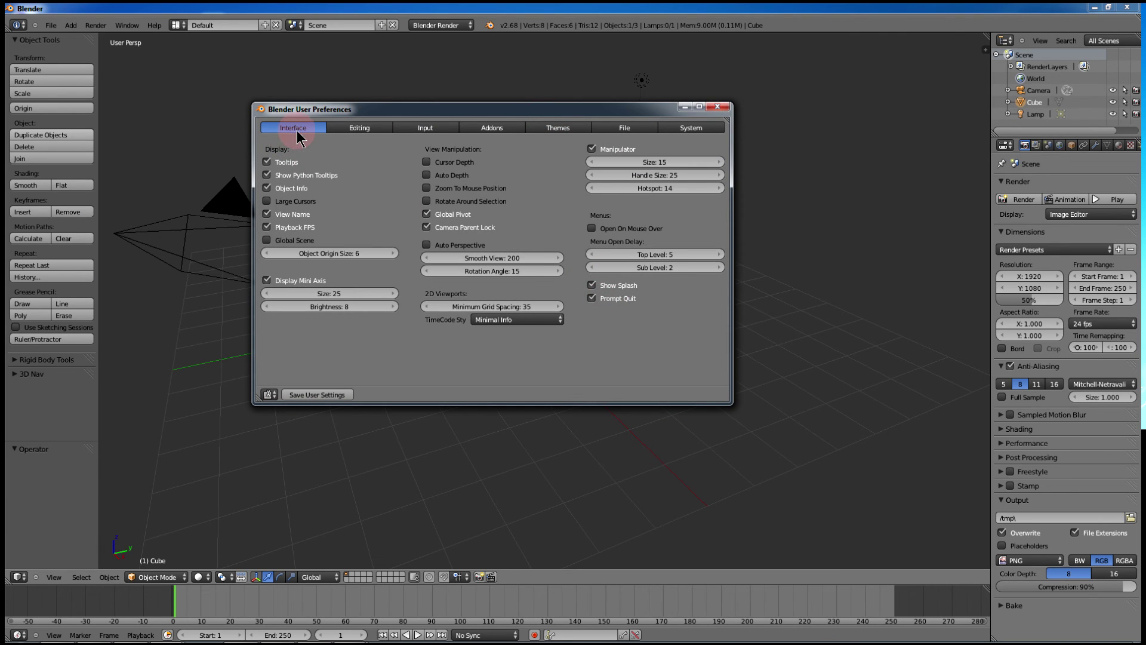
click(592, 298)
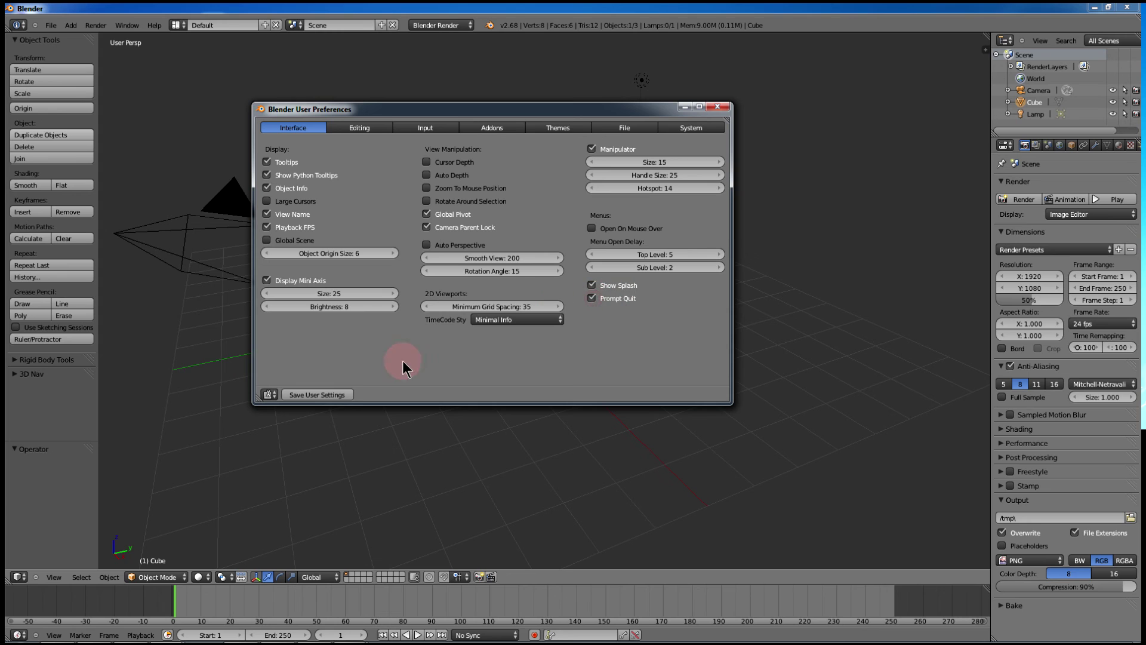
click(716, 107)
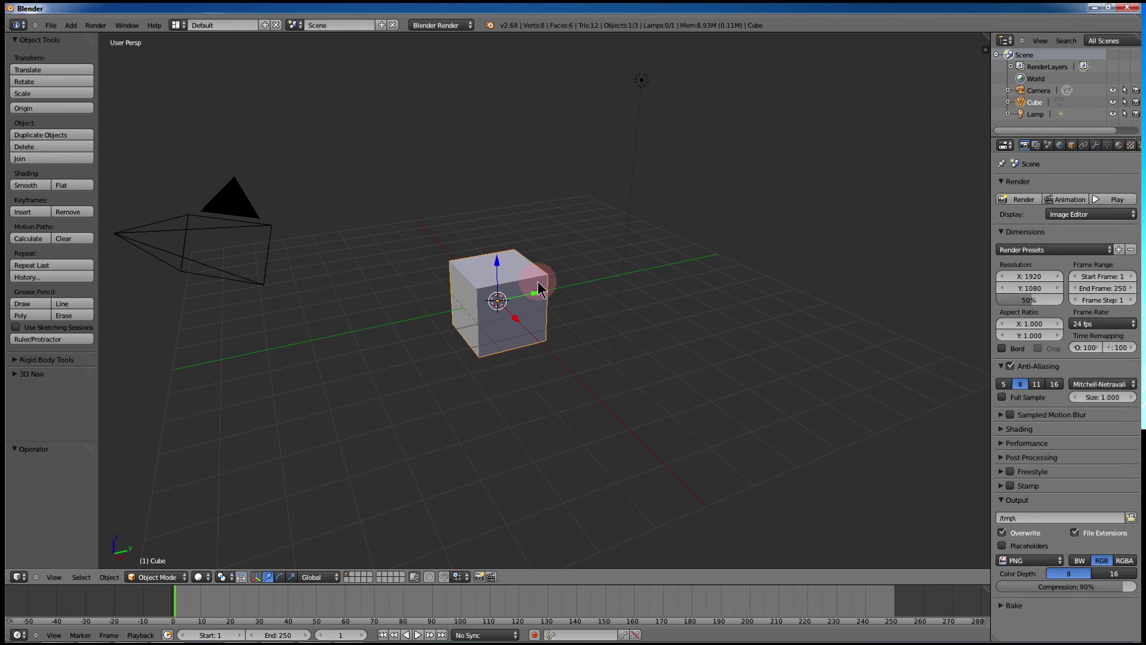
- Scale the default cube along the Y axis by a factor of about 3.753
key(s)
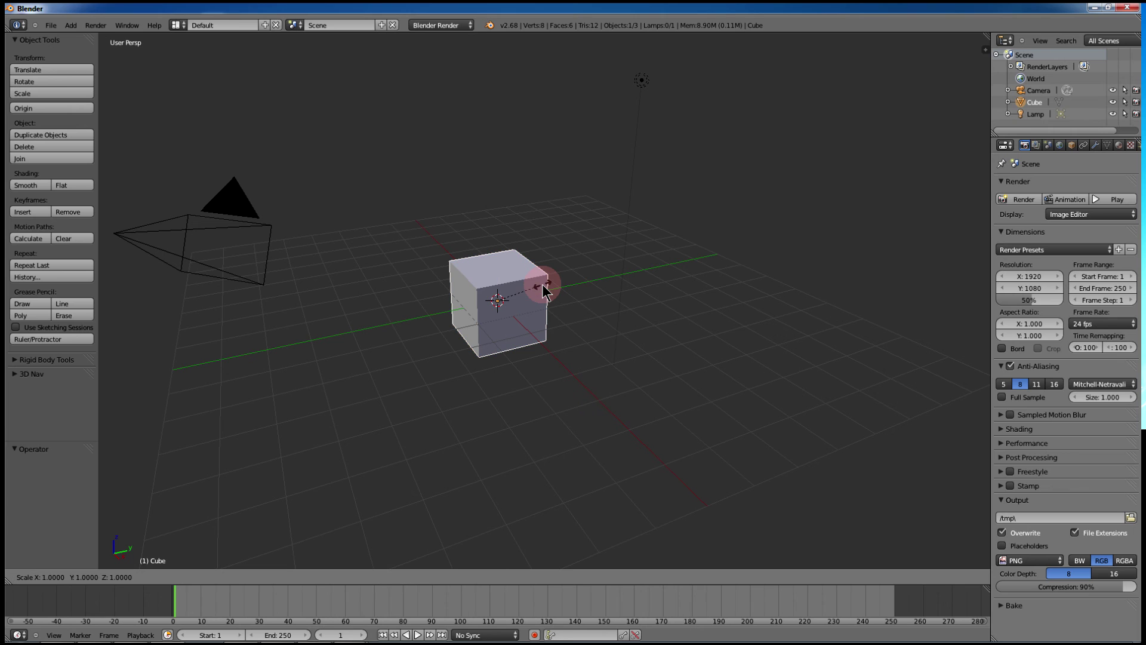
key(y)
click(676, 267)
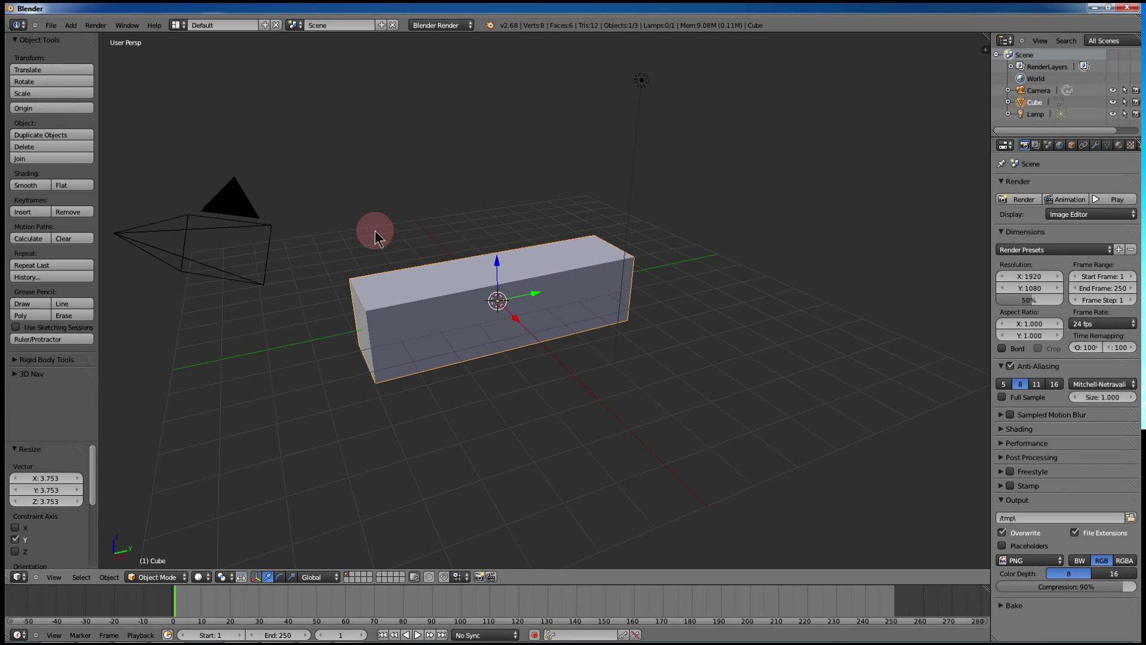
- Save the scene as tutorial_01.blend in the Tutoriales_para_Youtube folder, using the existing file
click(50, 25)
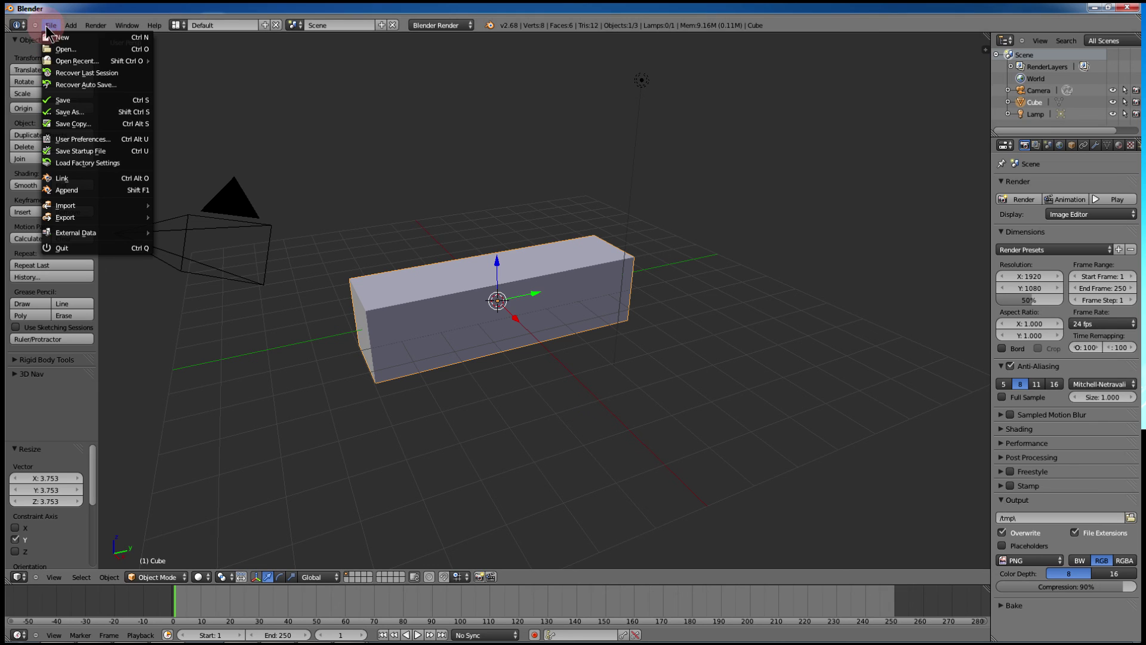
click(69, 111)
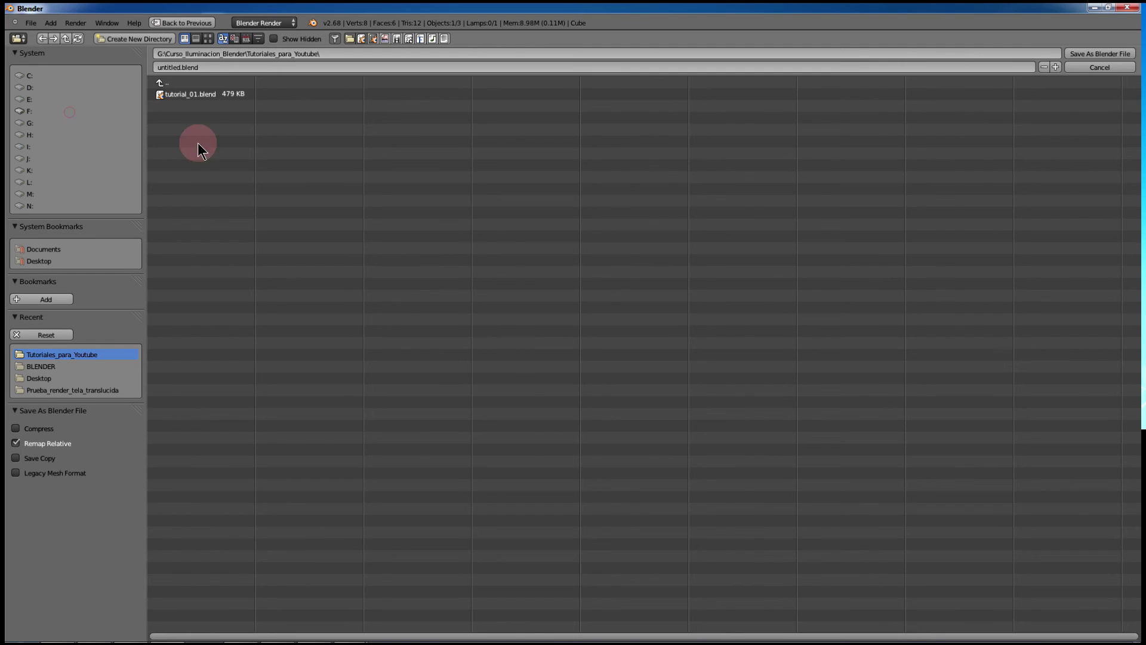
double_click(188, 94)
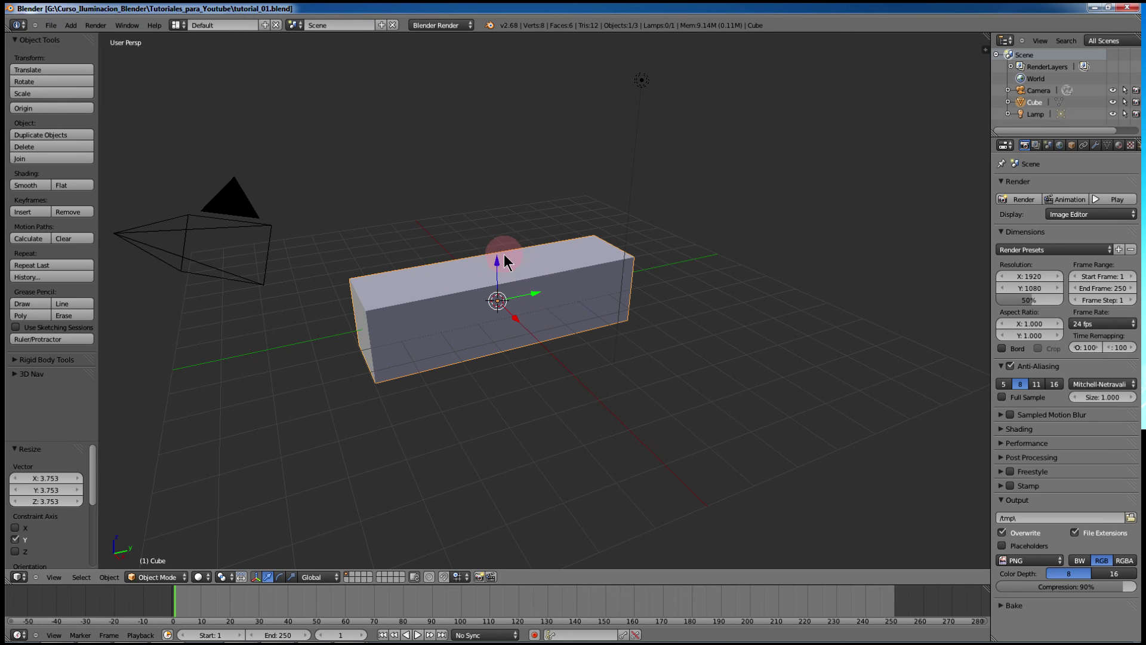
- Add a plane at the scene's origin and scale it uniformly by a factor of about 5.782
middle_drag(503, 255, 528, 291)
key(shift+a)
click(546, 291)
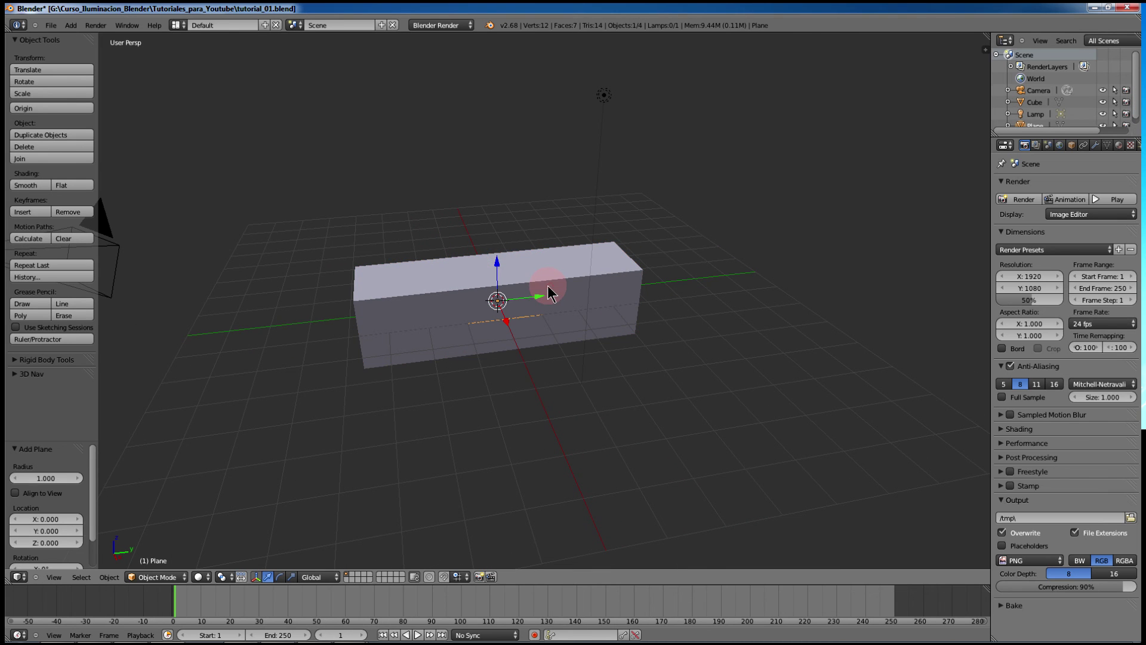
key(s)
click(793, 233)
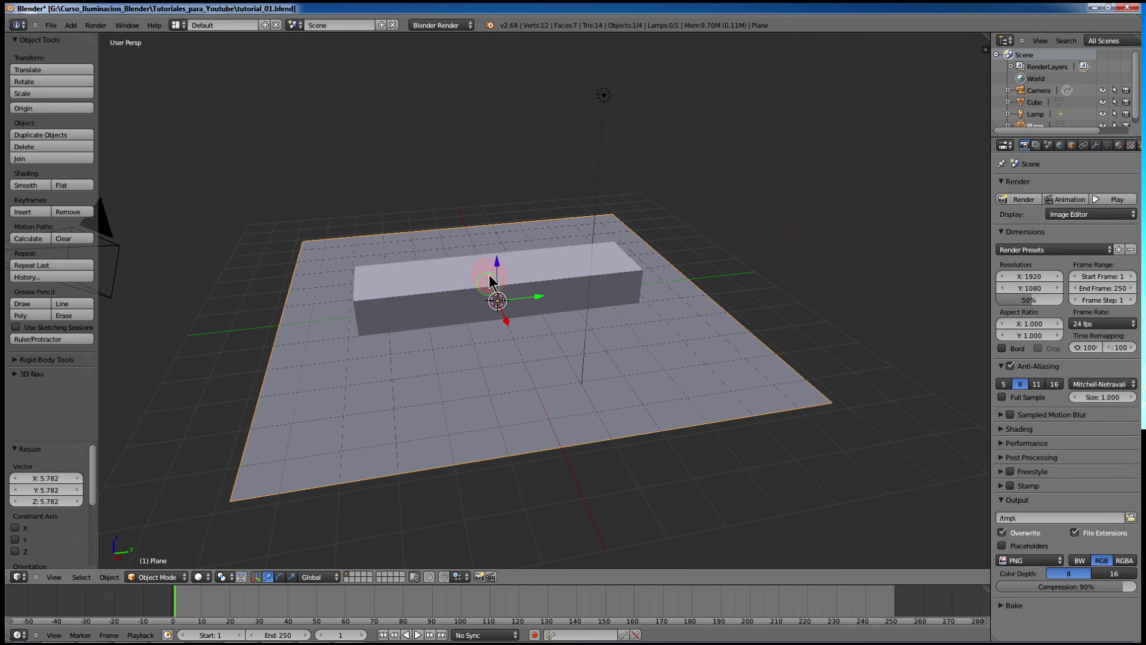
- Save the scene with the added plane over the existing tutorial_01.blend file
middle_drag(494, 269, 231, 184)
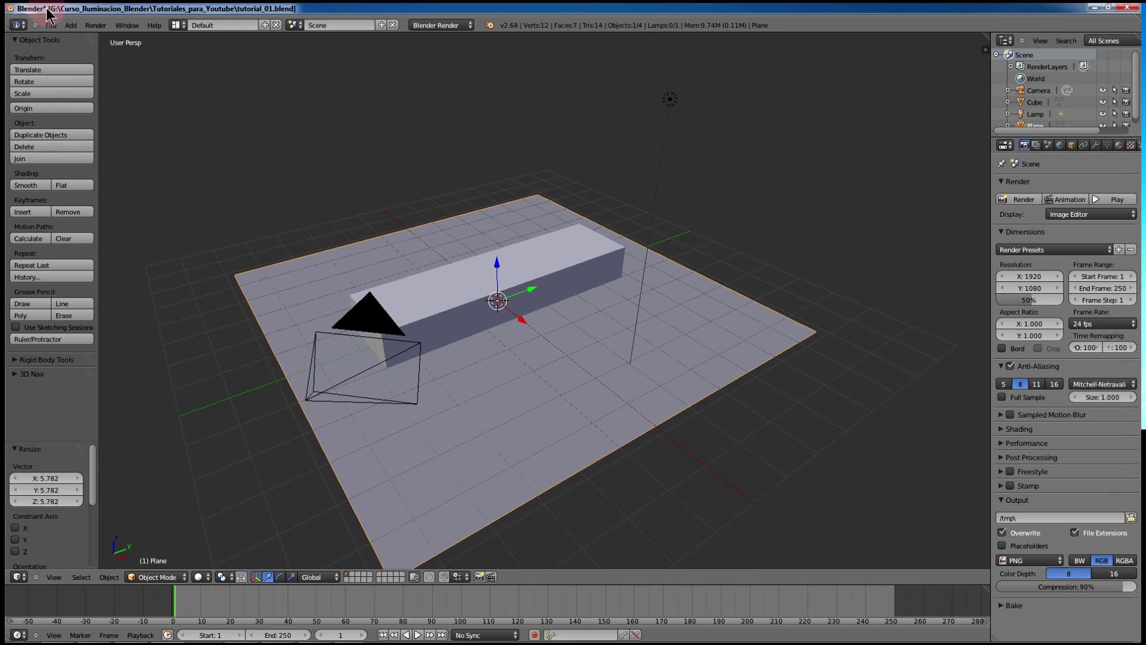
middle_drag(503, 270, 537, 289)
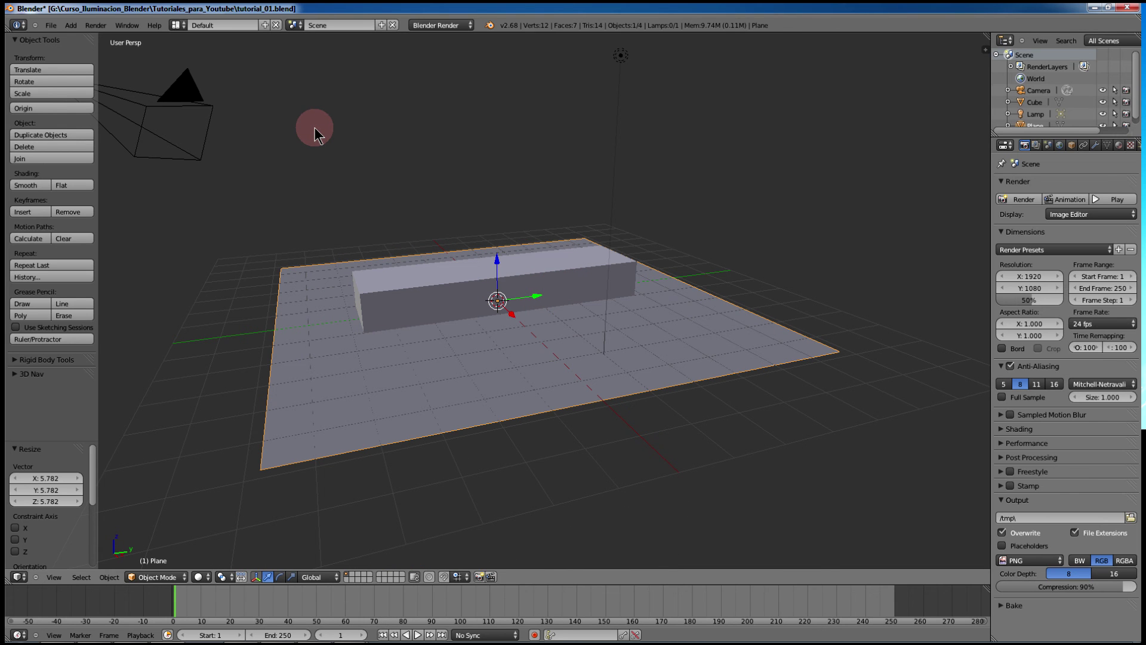
key(ctrl+s)
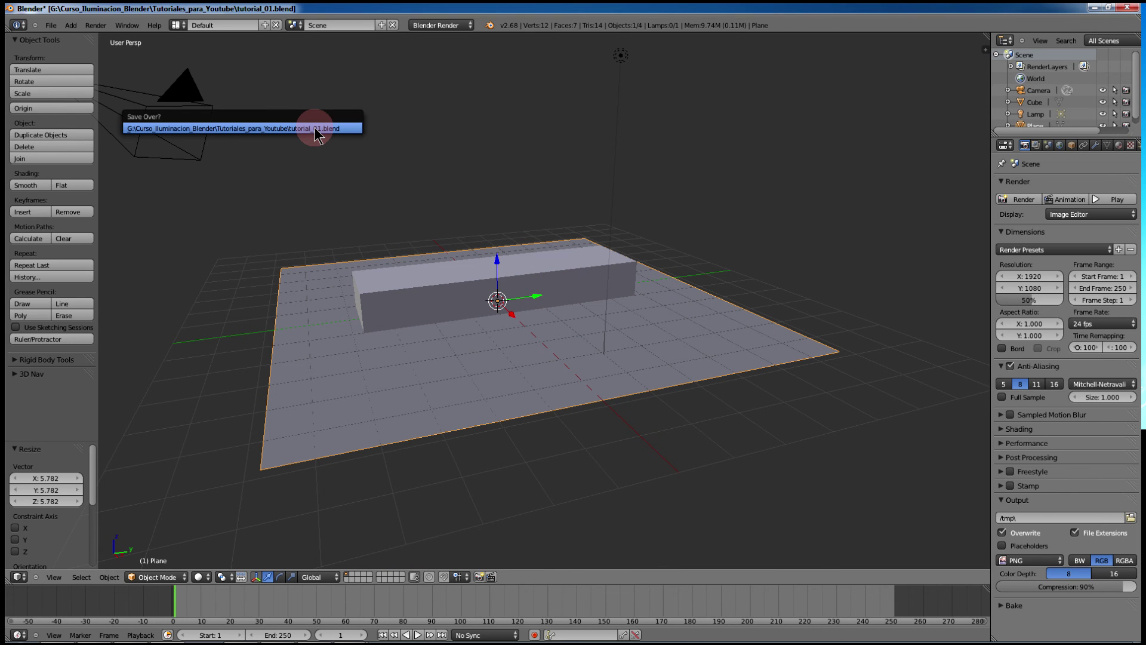
click(317, 128)
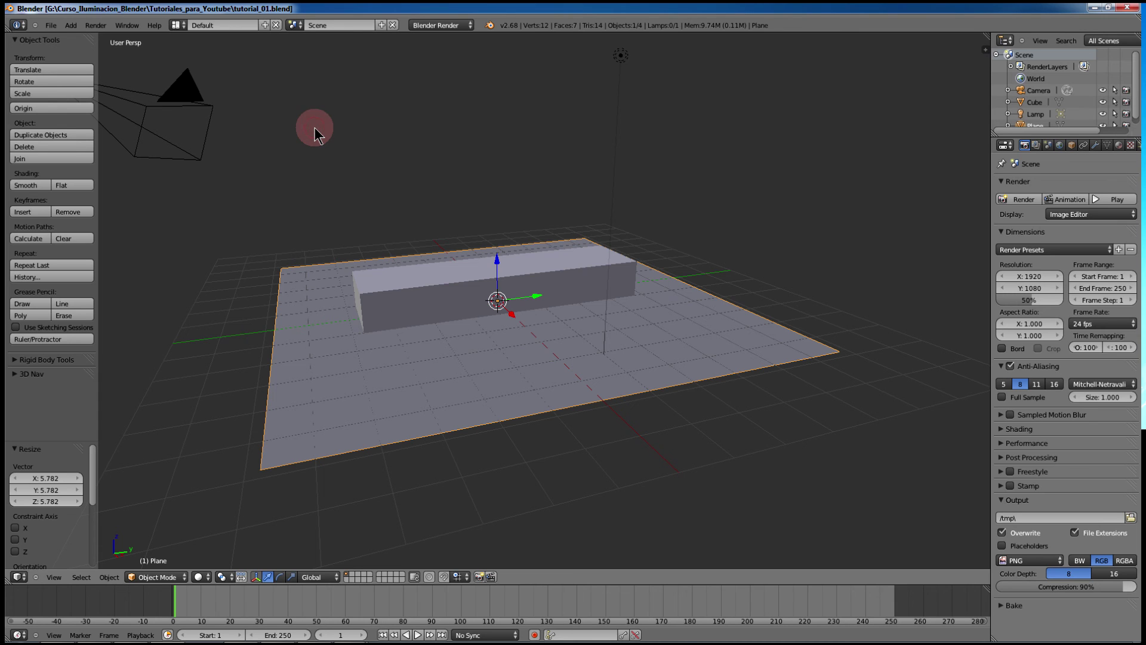
- Select the lamp and move it about 4.322 units along the Y axis
right_click(621, 63)
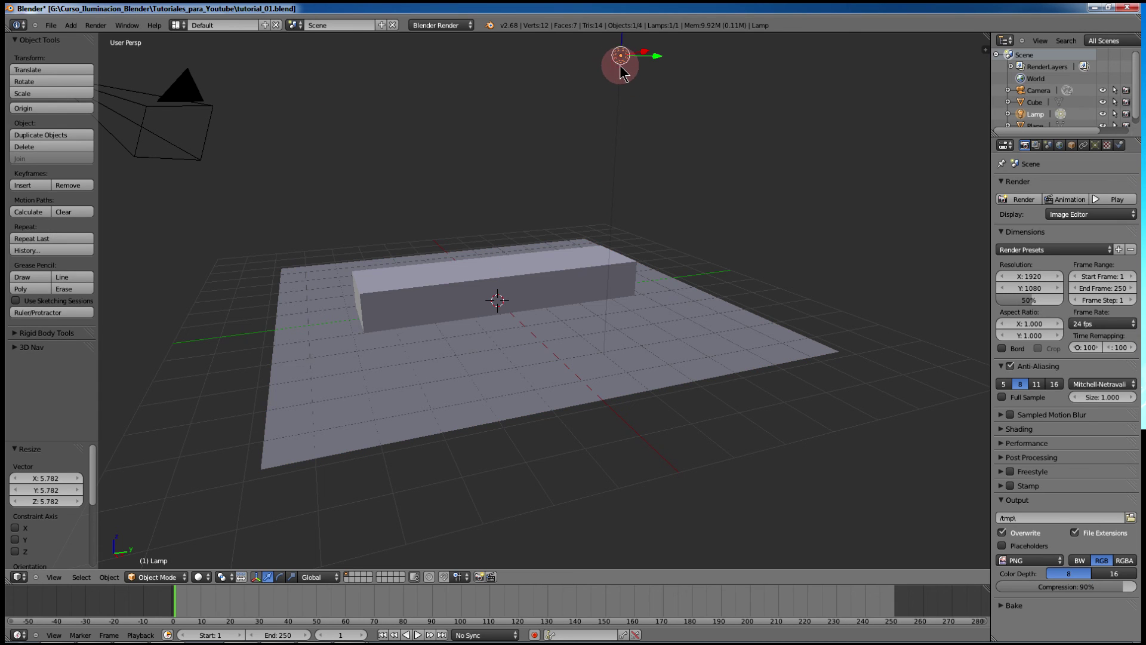
key(g)
key(y)
click(832, 61)
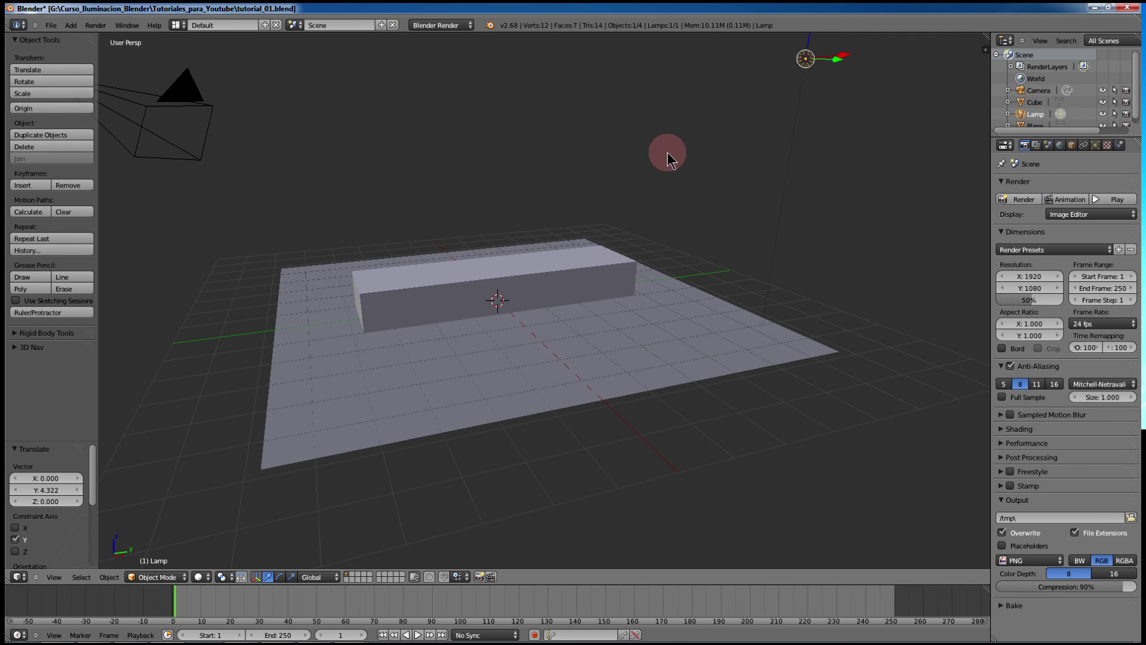
- Attempt to quit with the lamp move unsaved, and cancel the exit to keep the scene open
click(1128, 7)
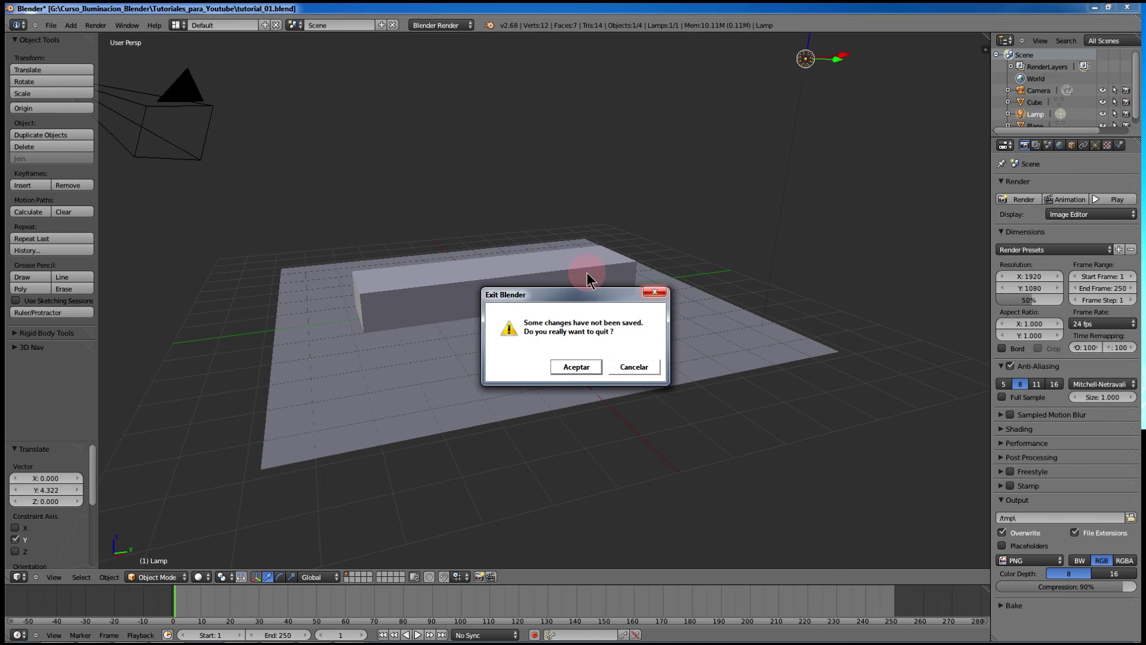
click(639, 367)
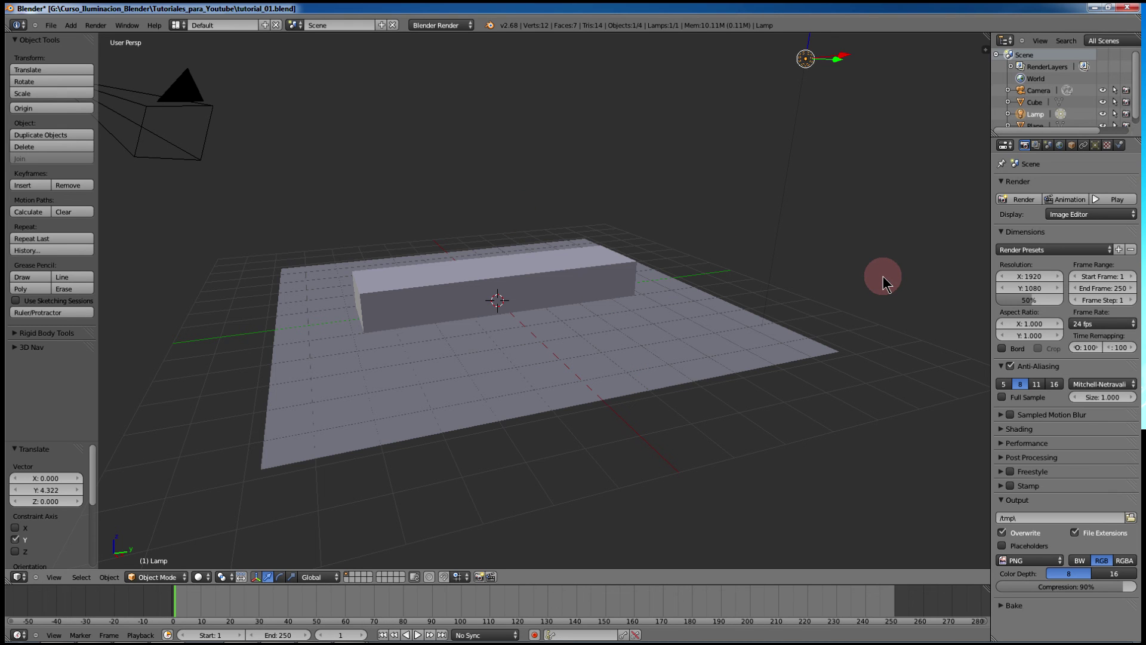
mouse_move(729, 310)
middle_down()
mouse_move(750, 305)
mouse_move(726, 320)
mouse_move(645, 325)
mouse_move(717, 307)
mouse_move(709, 321)
middle_up()
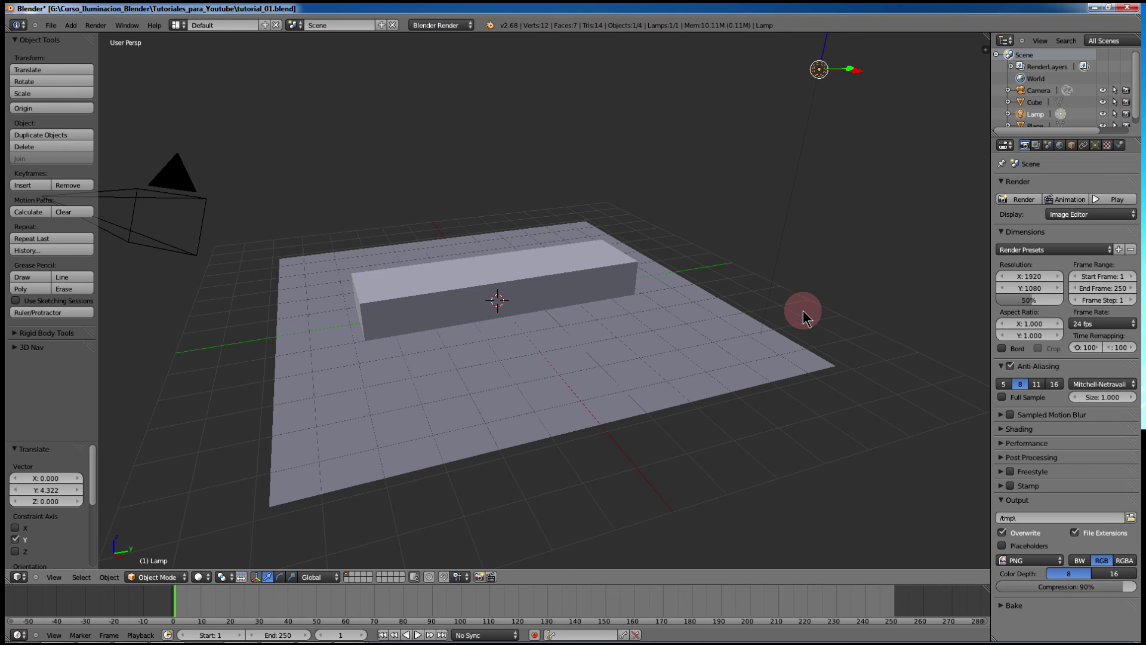
mouse_move(347, 636)
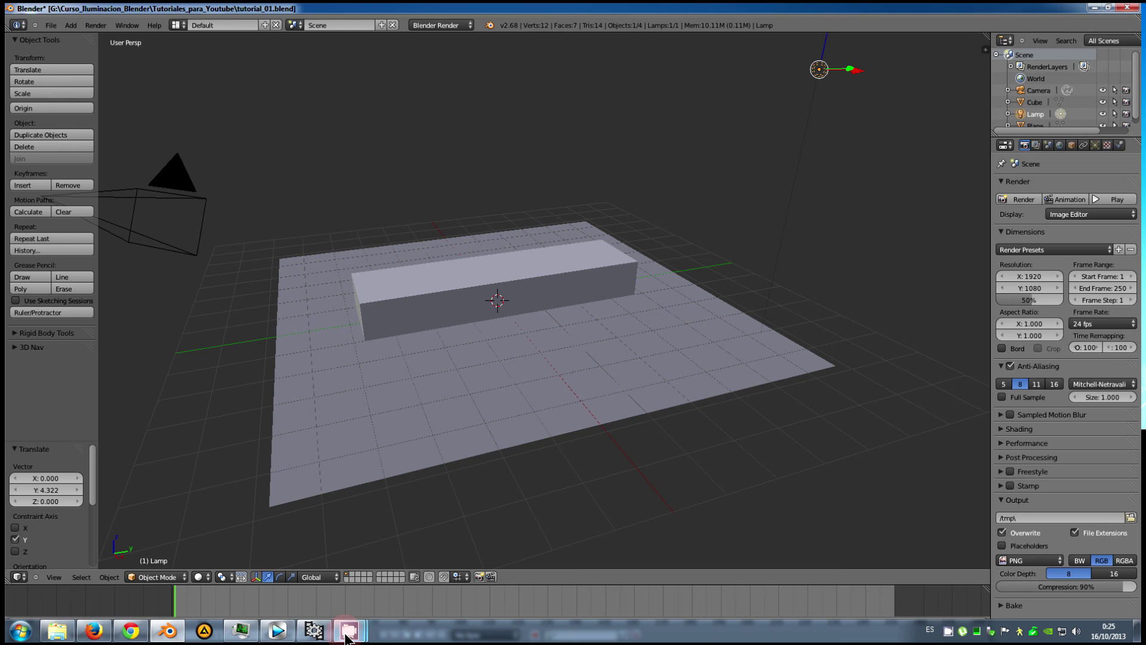